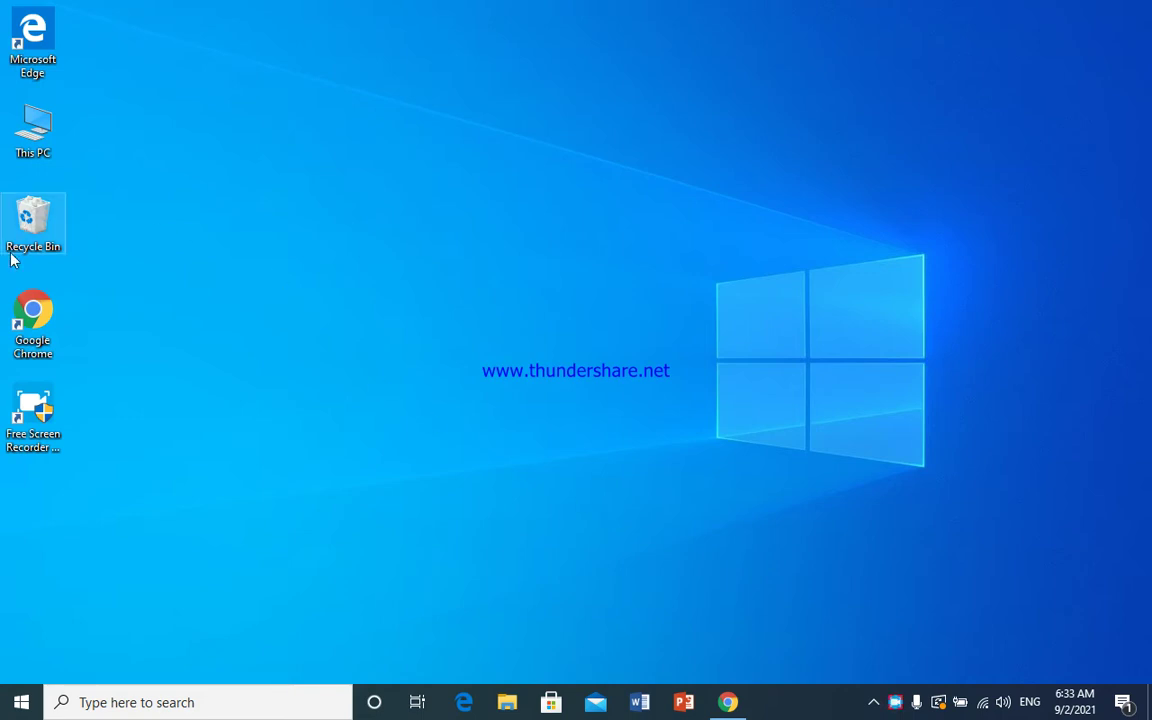
# Step: Launch Word from the taskbar and start a new blank document
pyautogui.click(638, 705)
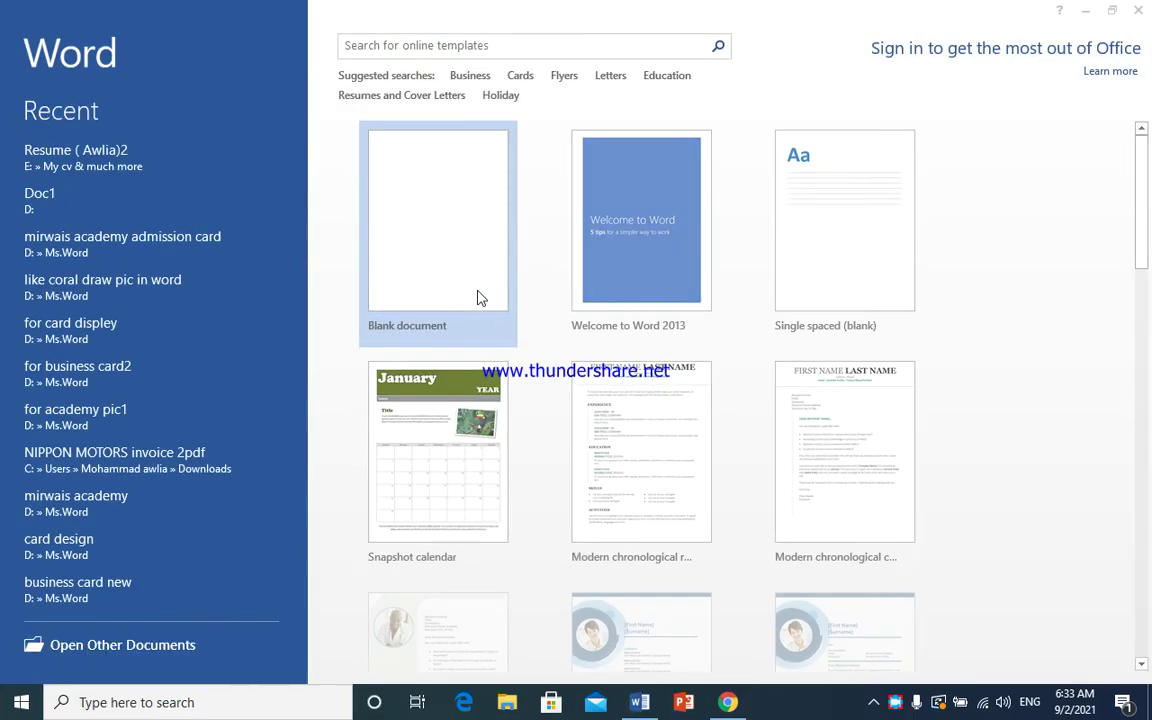
pyautogui.click(478, 298)
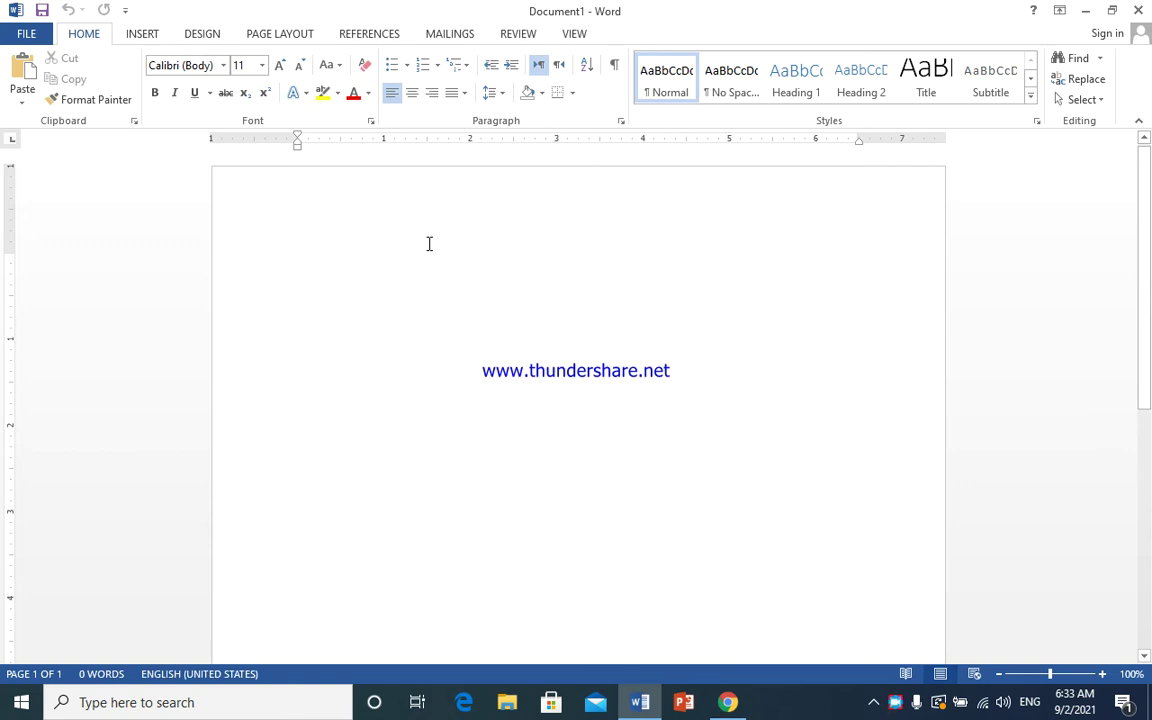
# Step: Set paragraph spacing after to 0 pt, paper size to A4 and margins to Normal
pyautogui.click(205, 36)
pyautogui.click(285, 33)
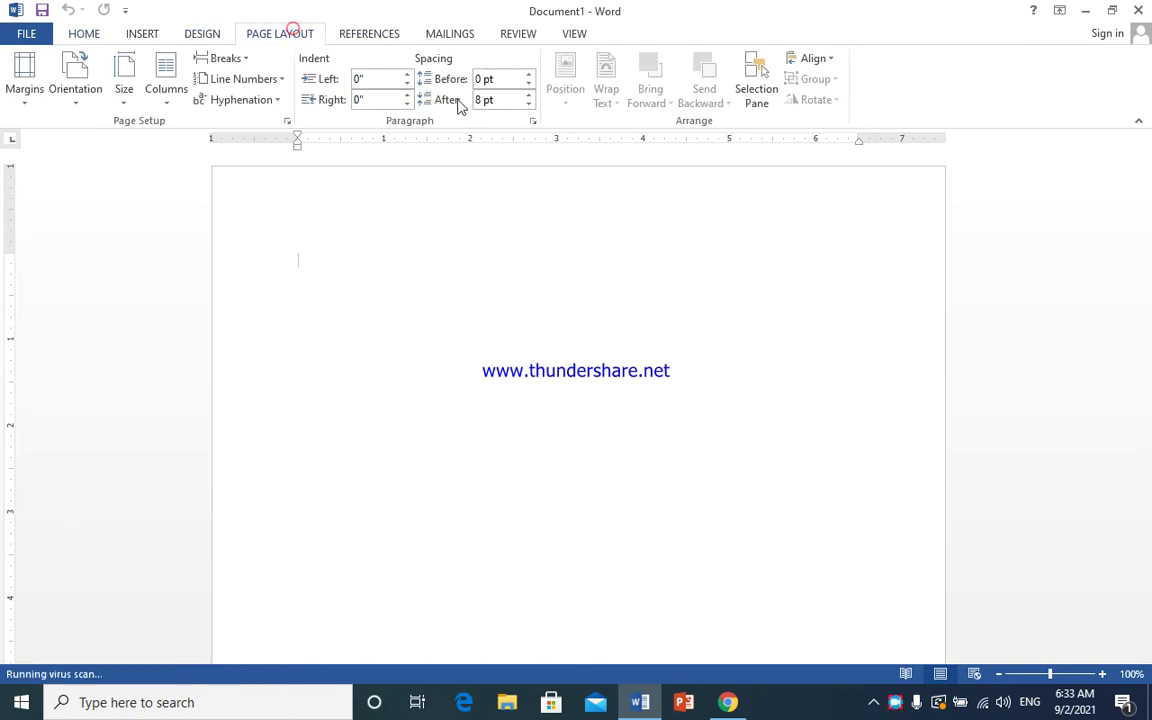
pyautogui.click(527, 105)
pyautogui.click(527, 105)
pyautogui.click(125, 92)
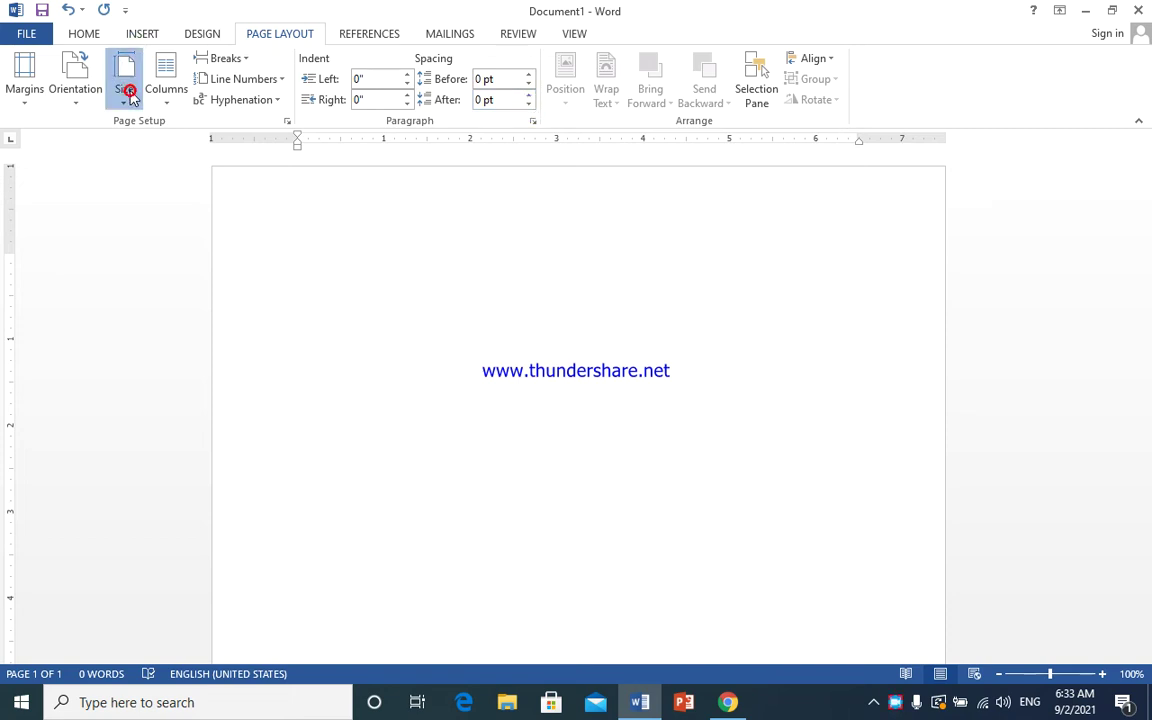
pyautogui.click(152, 370)
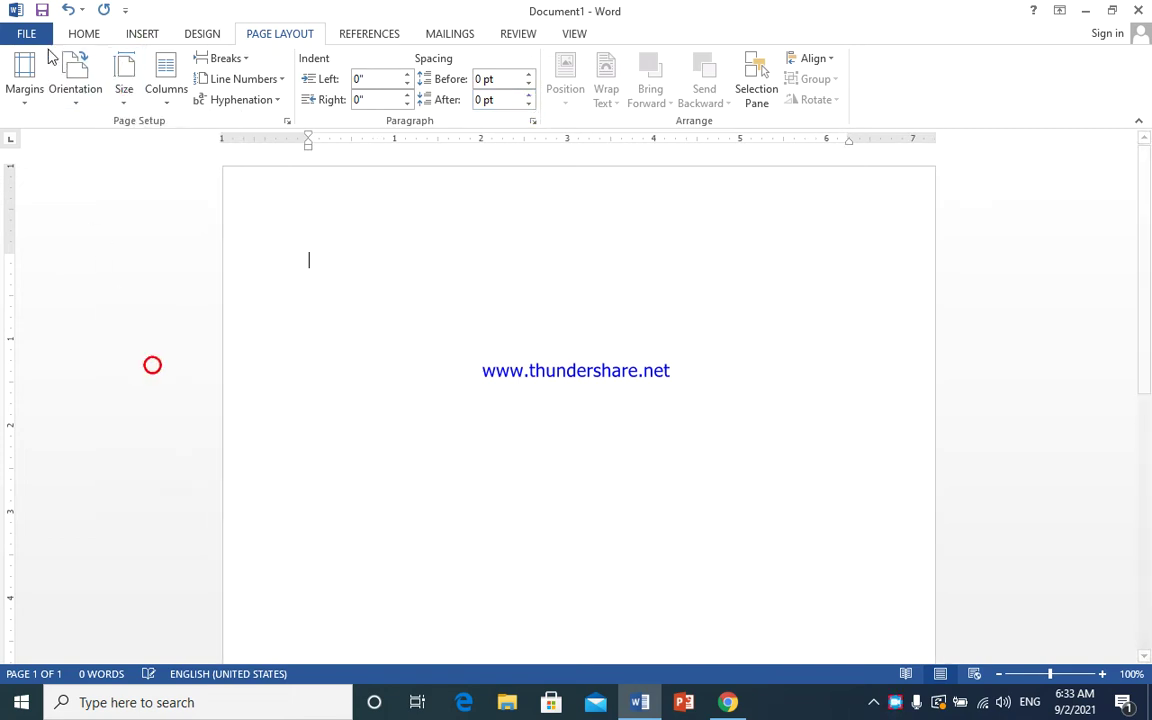
pyautogui.click(38, 105)
pyautogui.click(121, 187)
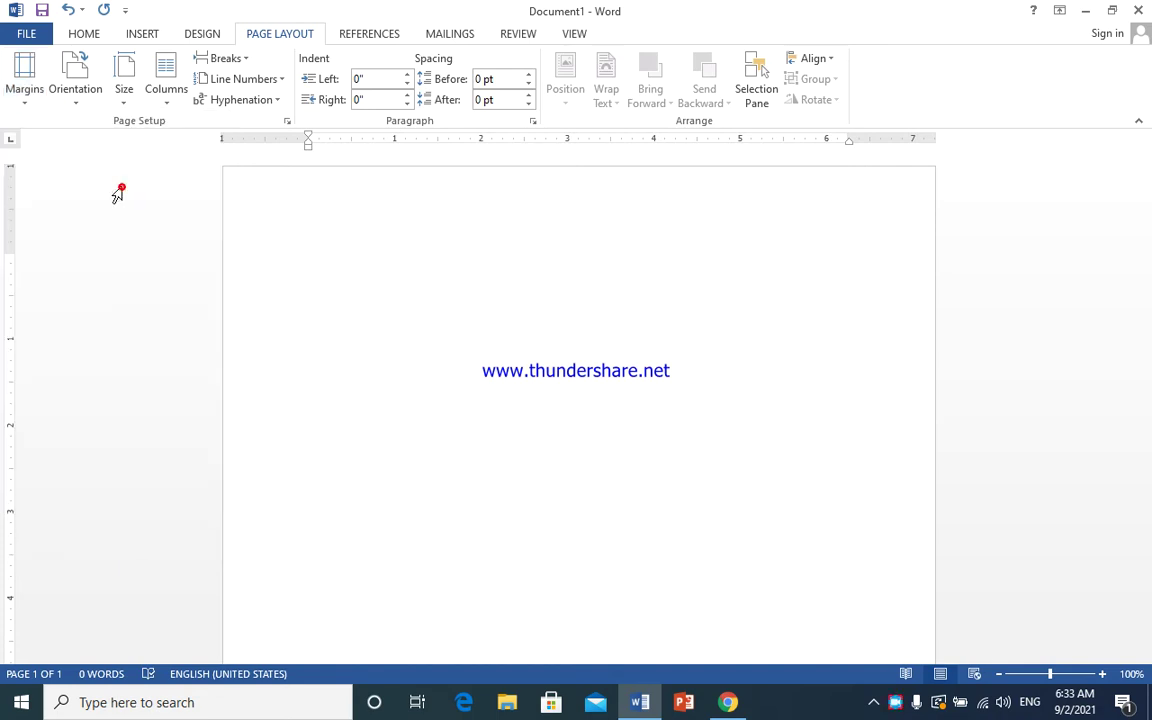
pyautogui.click(430, 283)
# Step: Zoom the view to Page Width
pyautogui.click(584, 35)
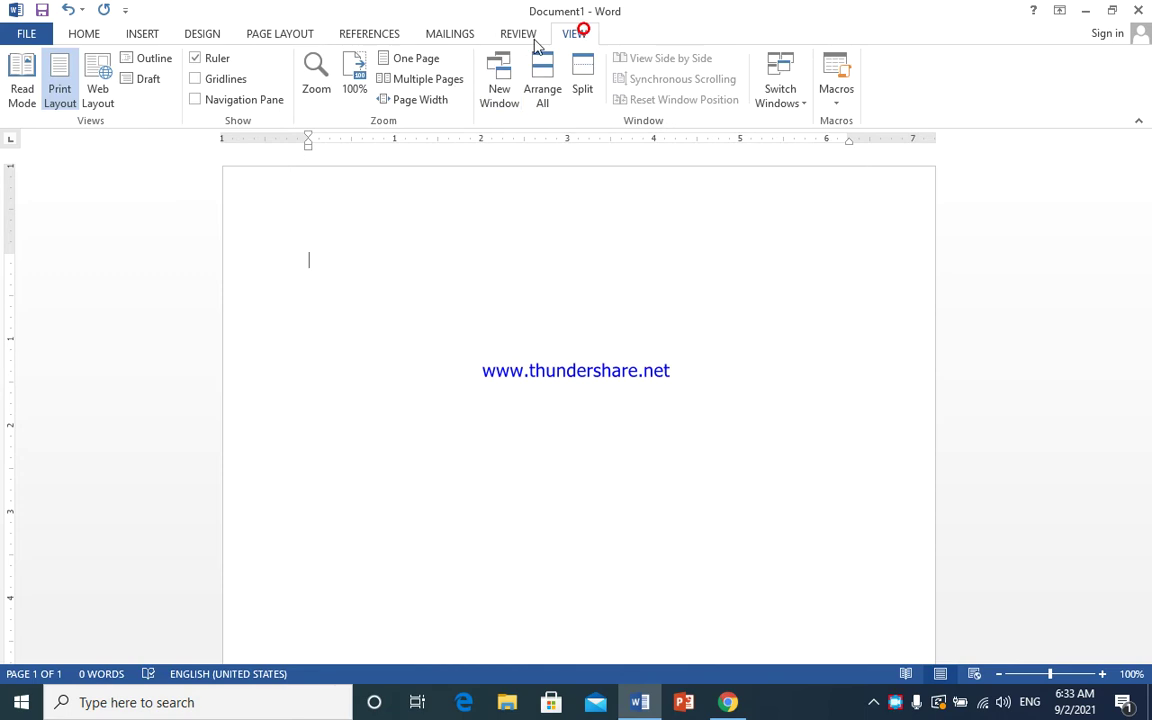
pyautogui.click(431, 104)
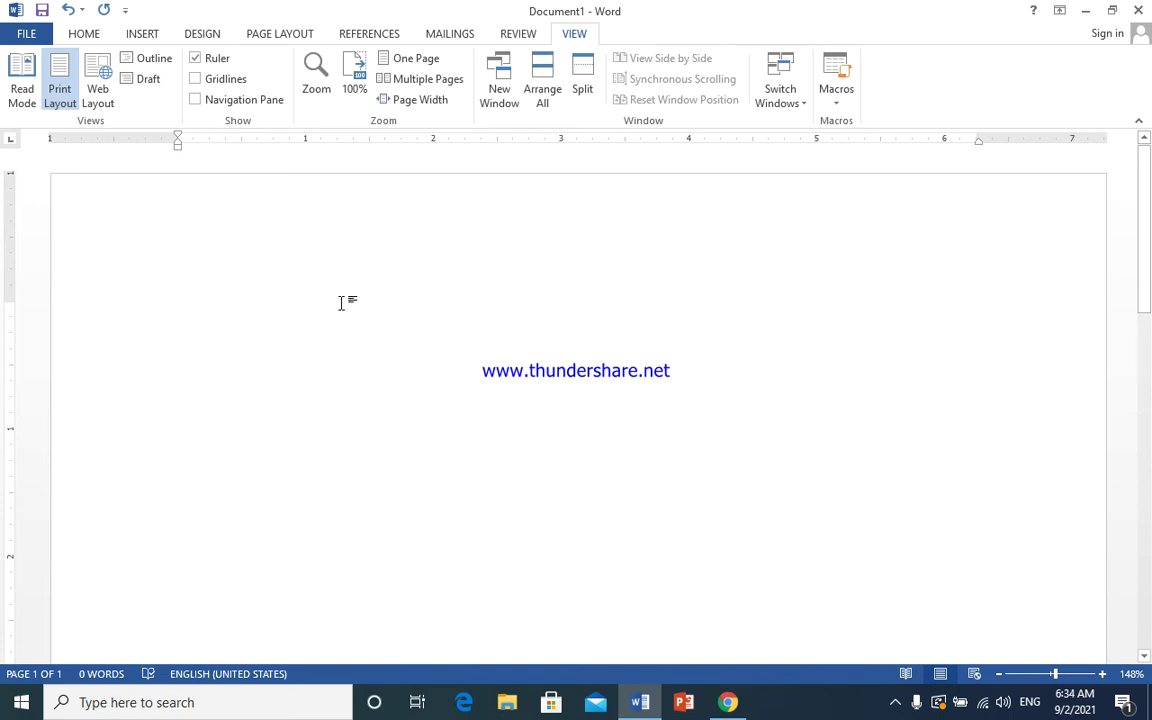
pyautogui.click(84, 33)
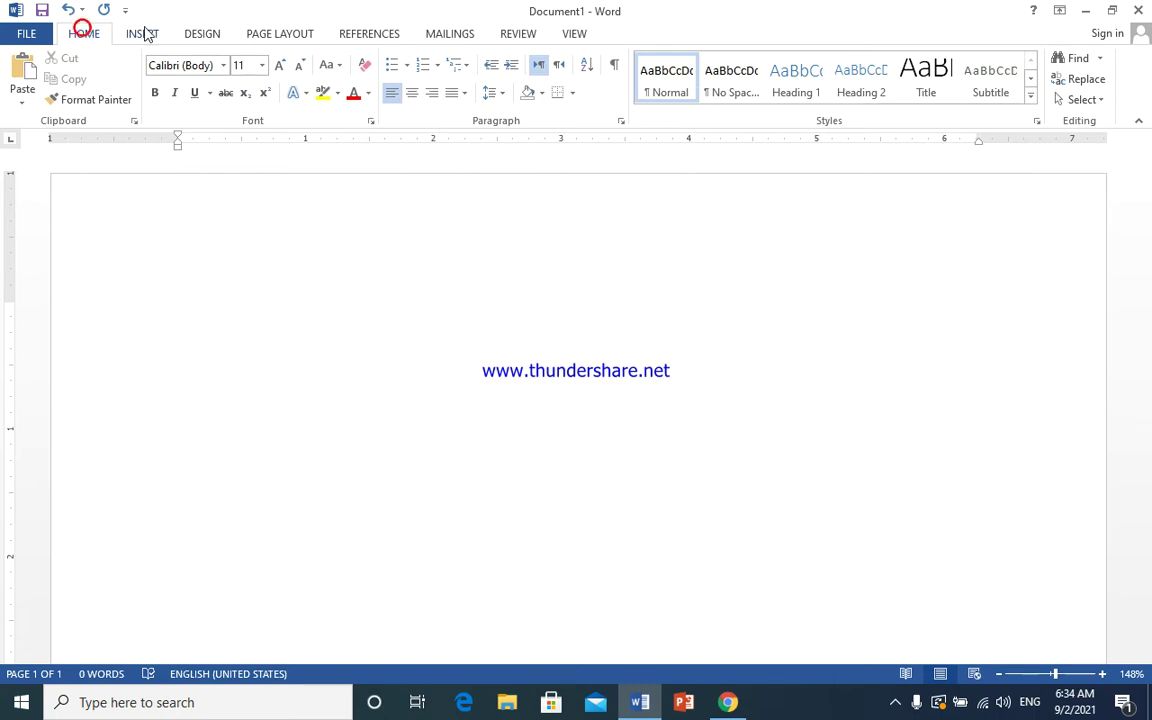
# Step: Set up a custom table of 6 columns and 37 rows in Insert Table
pyautogui.click(145, 35)
pyautogui.click(115, 110)
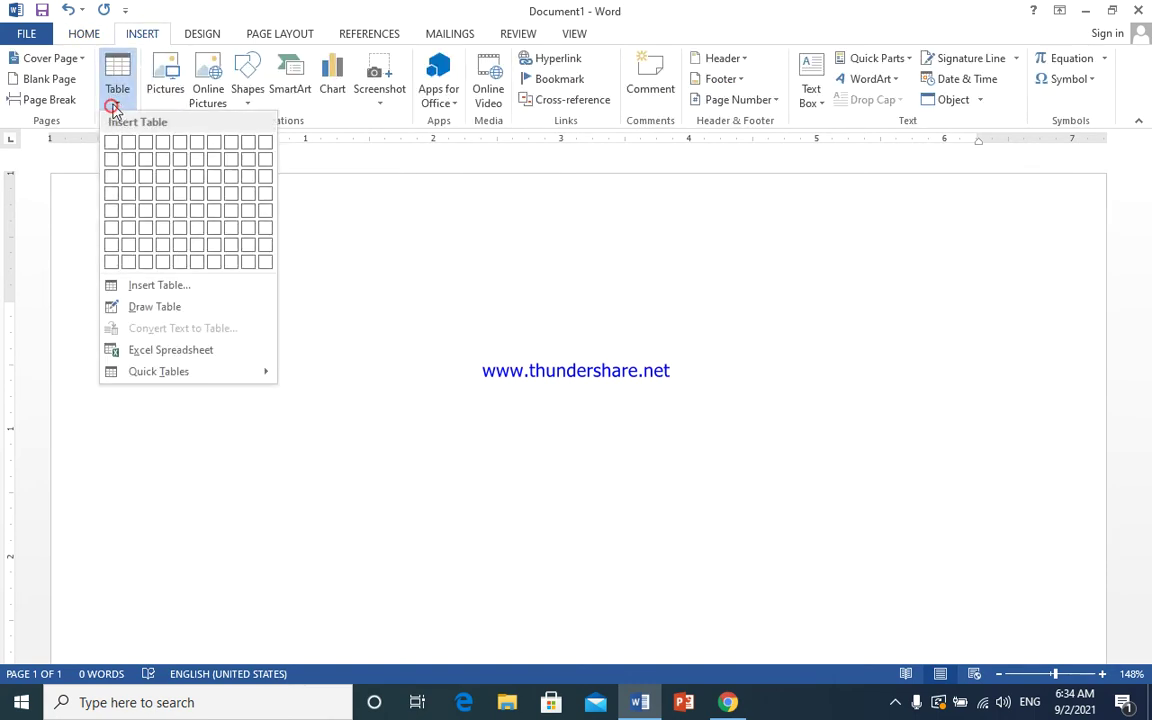
pyautogui.click(160, 286)
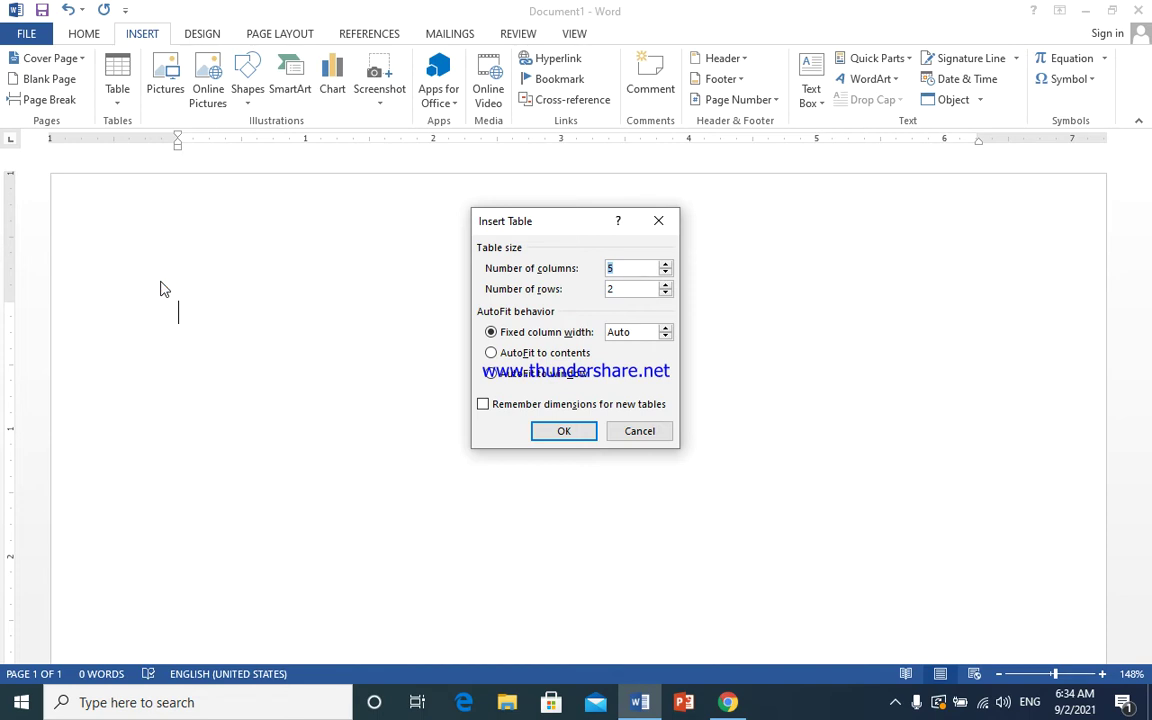
pyautogui.write('6')
pyautogui.doubleClick(626, 289)
pyautogui.write('37')
# Step: Insert the table and type 'Time Table sheet Week Of August 2021' in its first cell
pyautogui.click(564, 430)
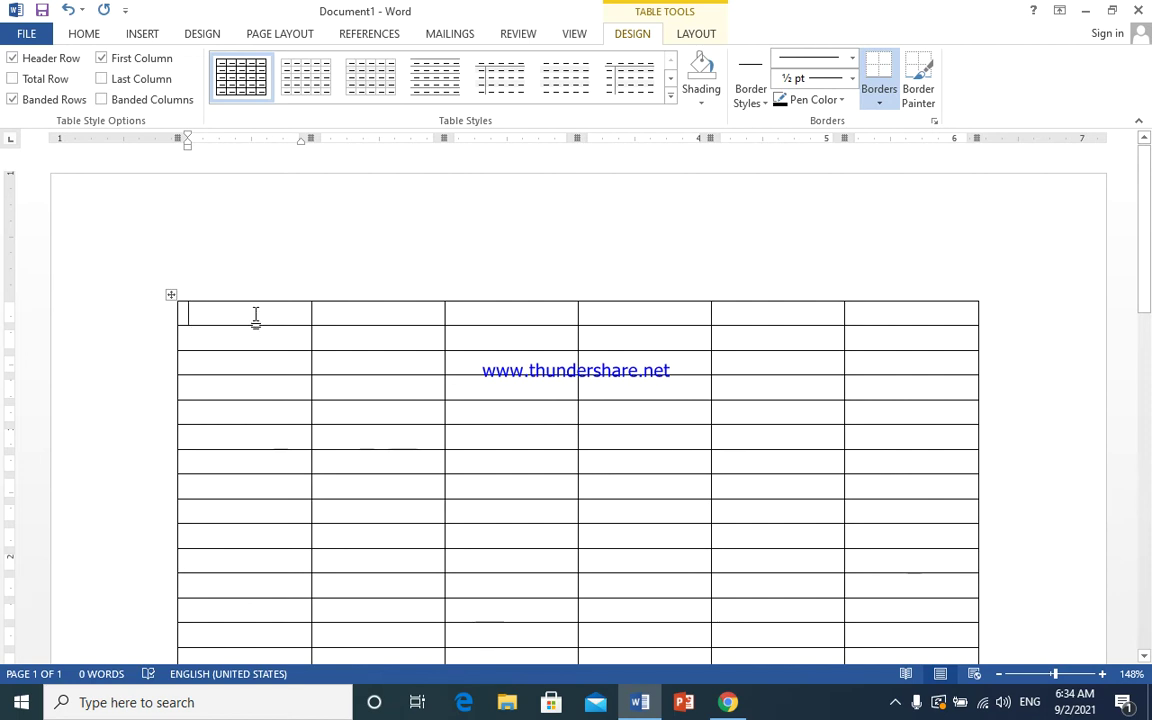
pyautogui.write('time ')
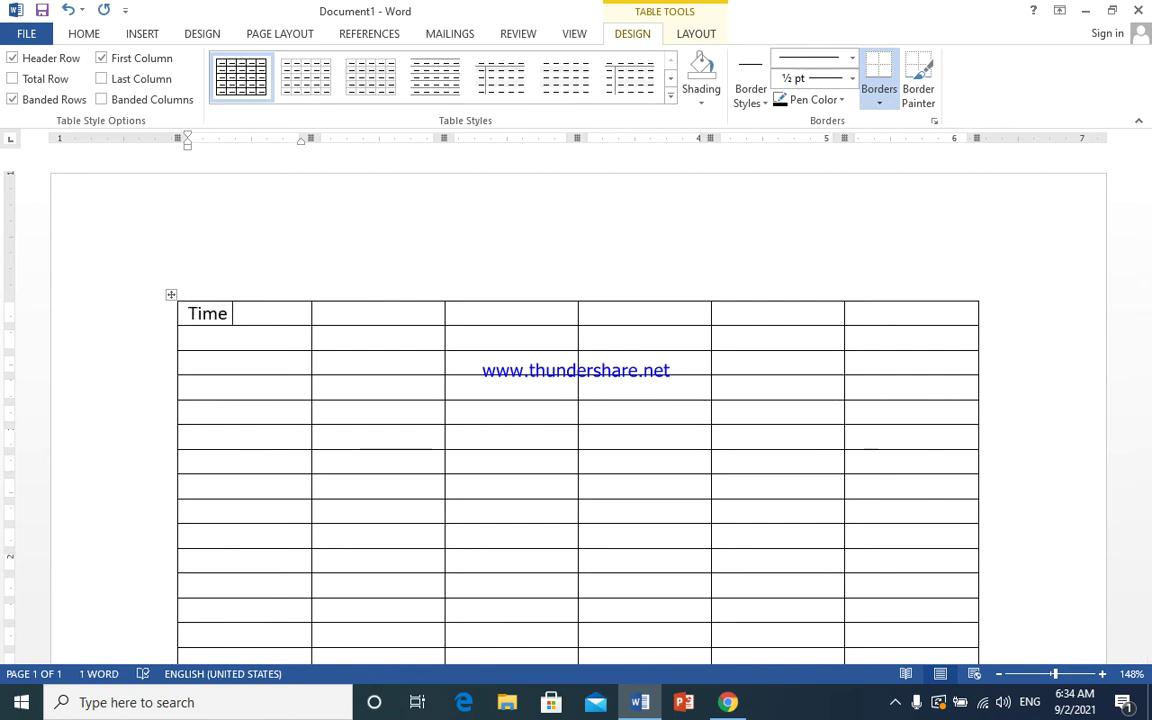
pyautogui.write('T')
pyautogui.write('aable')
pyautogui.press('BackSpace')
pyautogui.press('BackSpace')
pyautogui.press('BackSpace')
pyautogui.write('ble ')
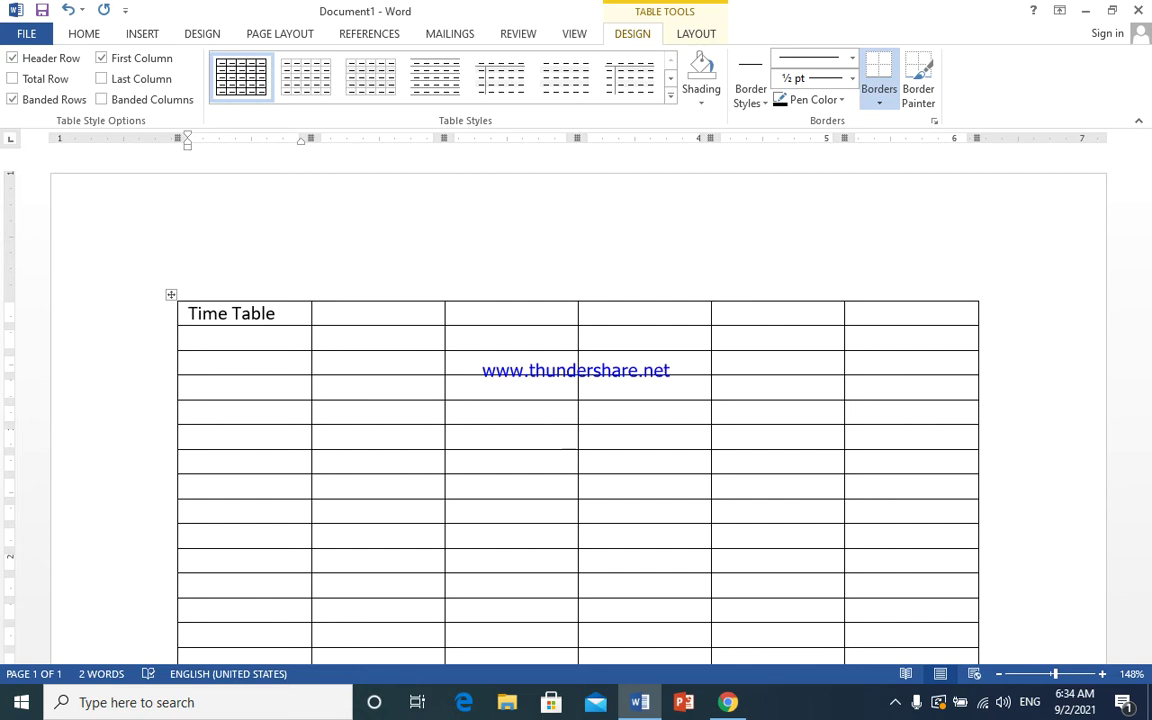
pyautogui.write('sheet')
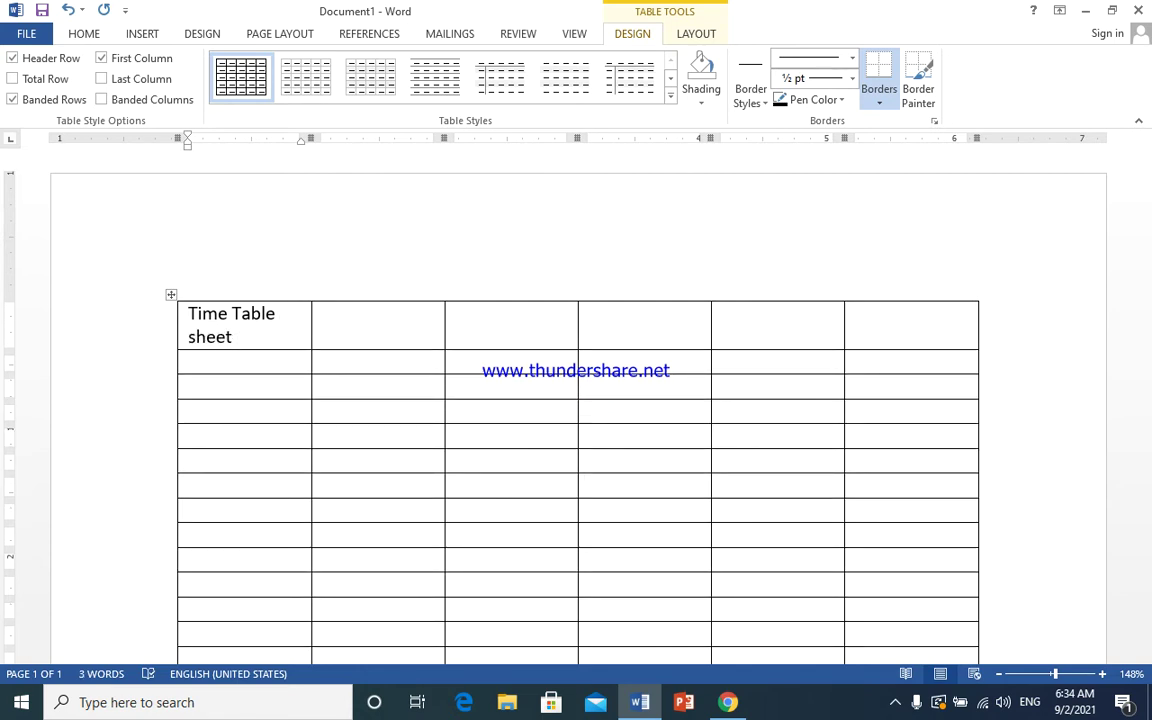
pyautogui.write(' Week')
pyautogui.write(' OF')
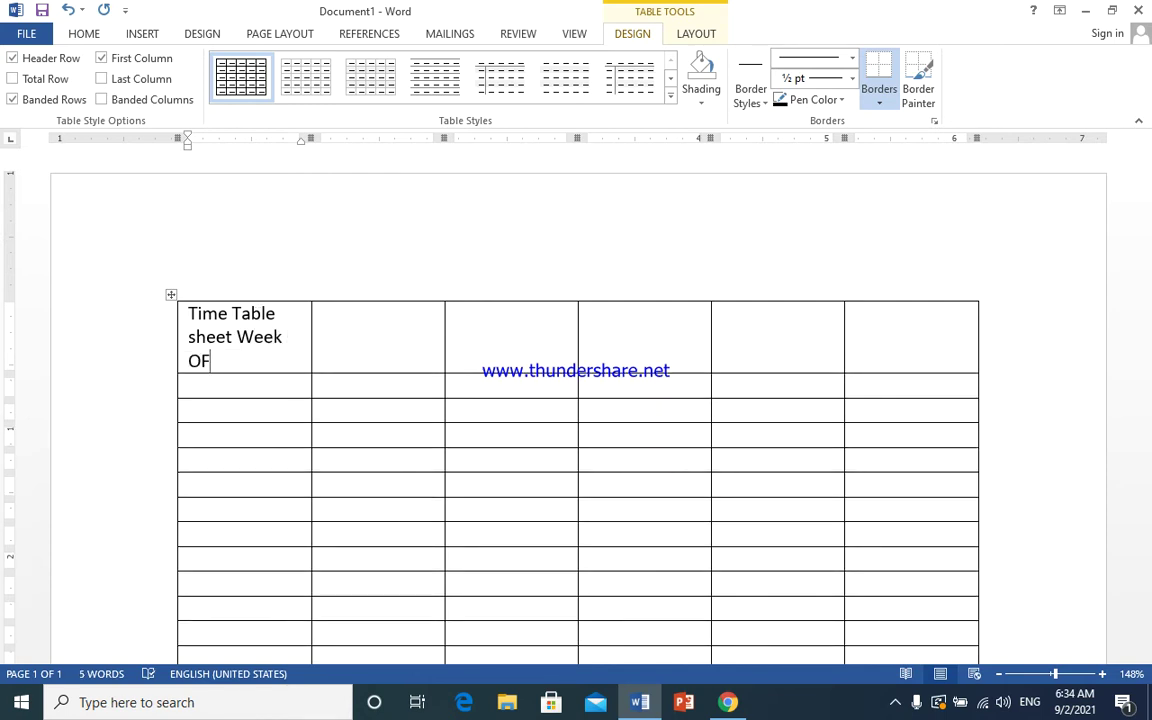
pyautogui.press('BackSpace')
pyautogui.write('f ')
pyautogui.write('Aug')
pyautogui.press('Return')
pyautogui.write('2021')
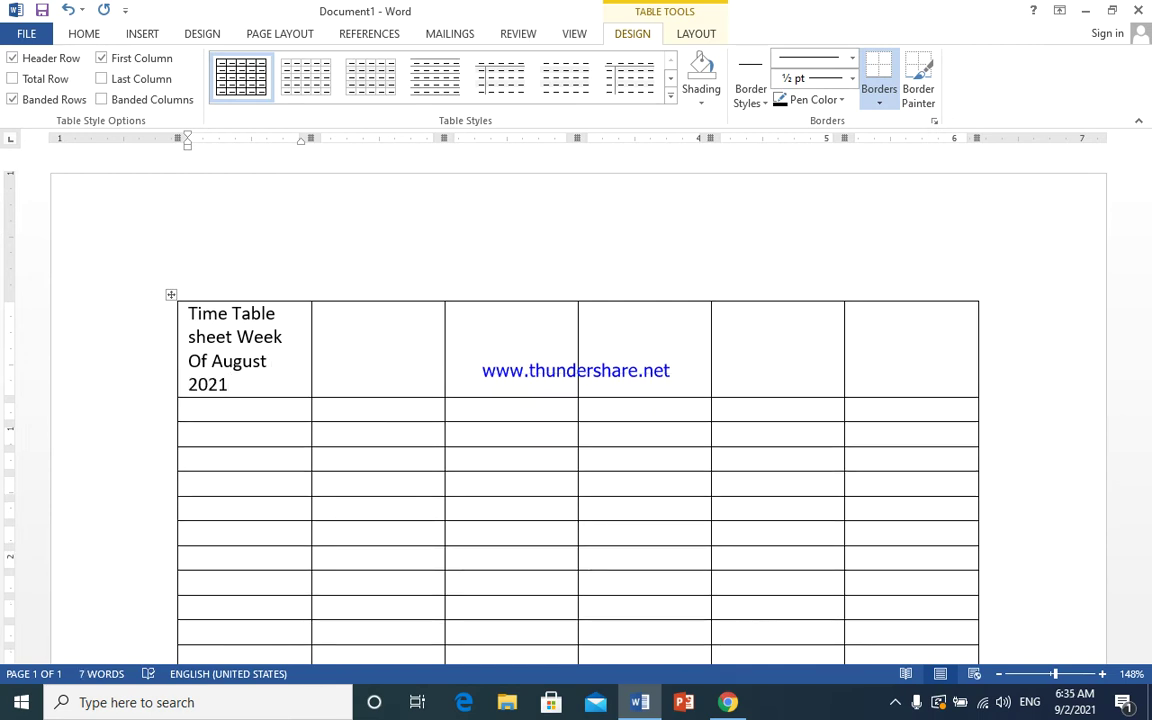
pyautogui.click(262, 414)
# Step: Split the table below the title row and move into the second table's second cell
pyautogui.click(692, 36)
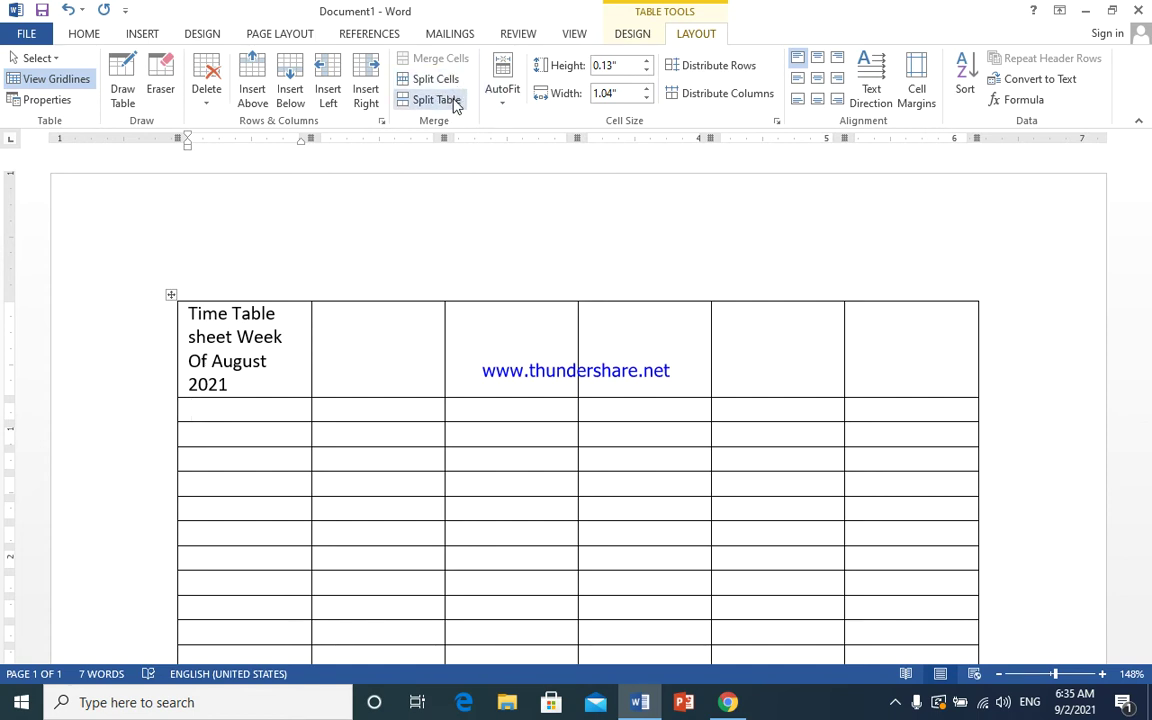
pyautogui.click(452, 100)
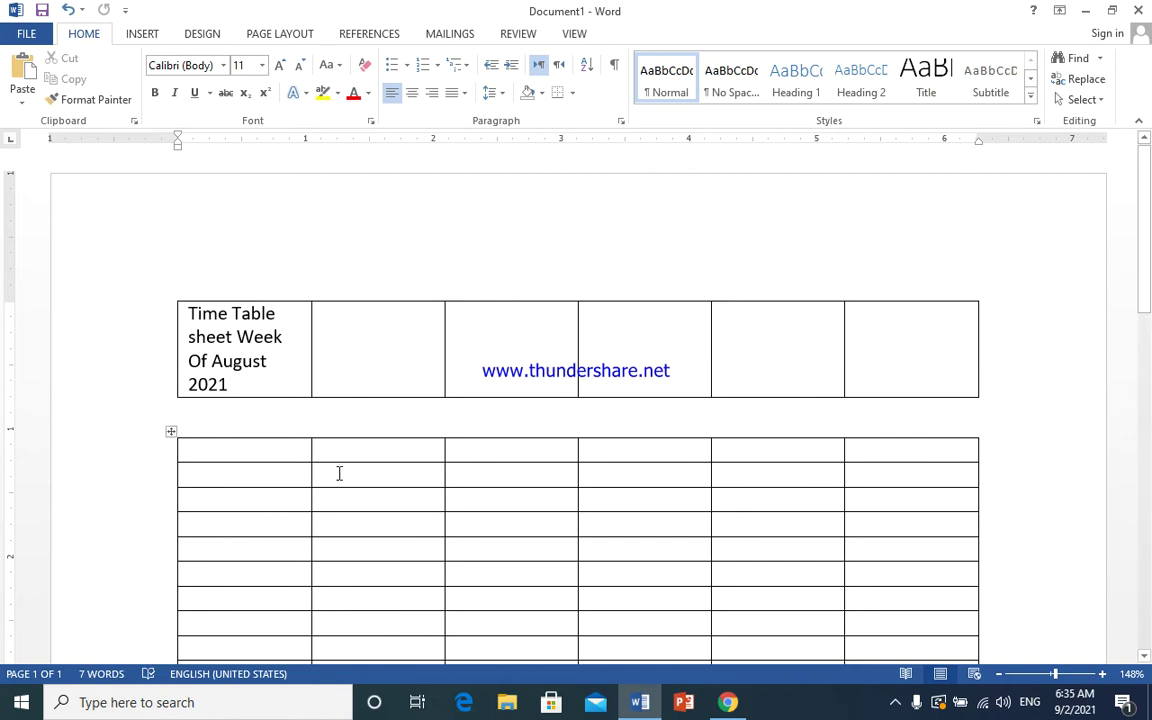
pyautogui.click(253, 455)
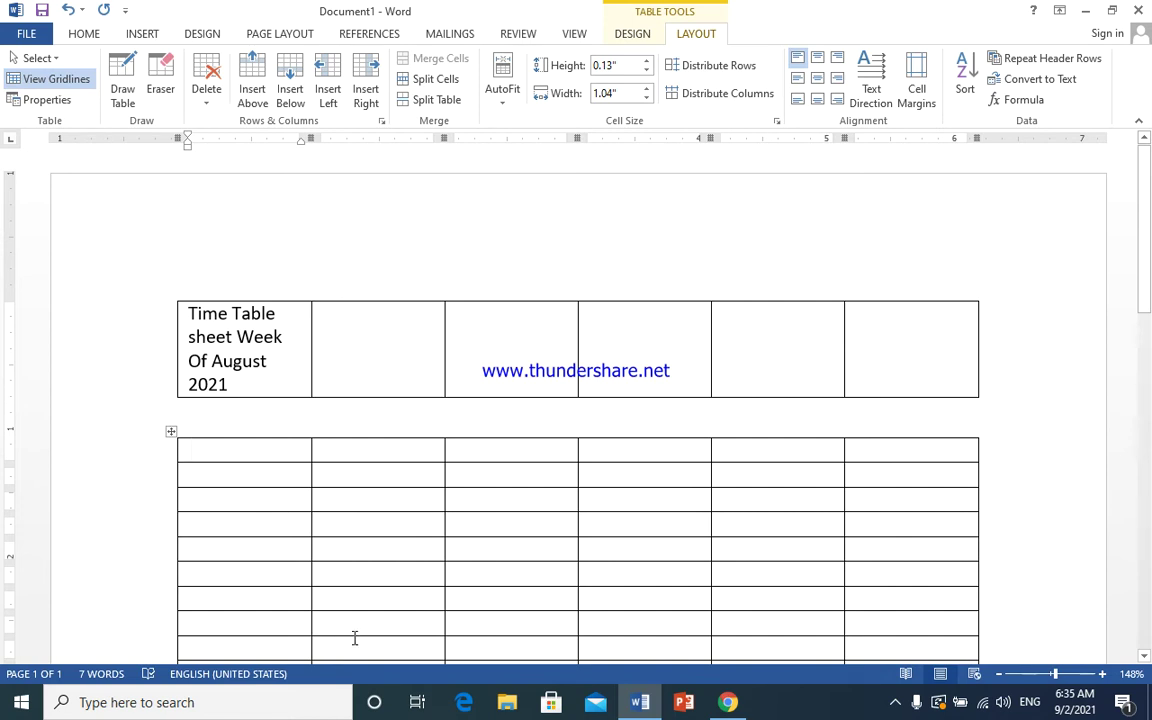
pyautogui.click(353, 452)
# Step: Type 'Monday' in the second cell of the lower table
pyautogui.write('moh')
pyautogui.press('BackSpace')
pyautogui.write('ndaa')
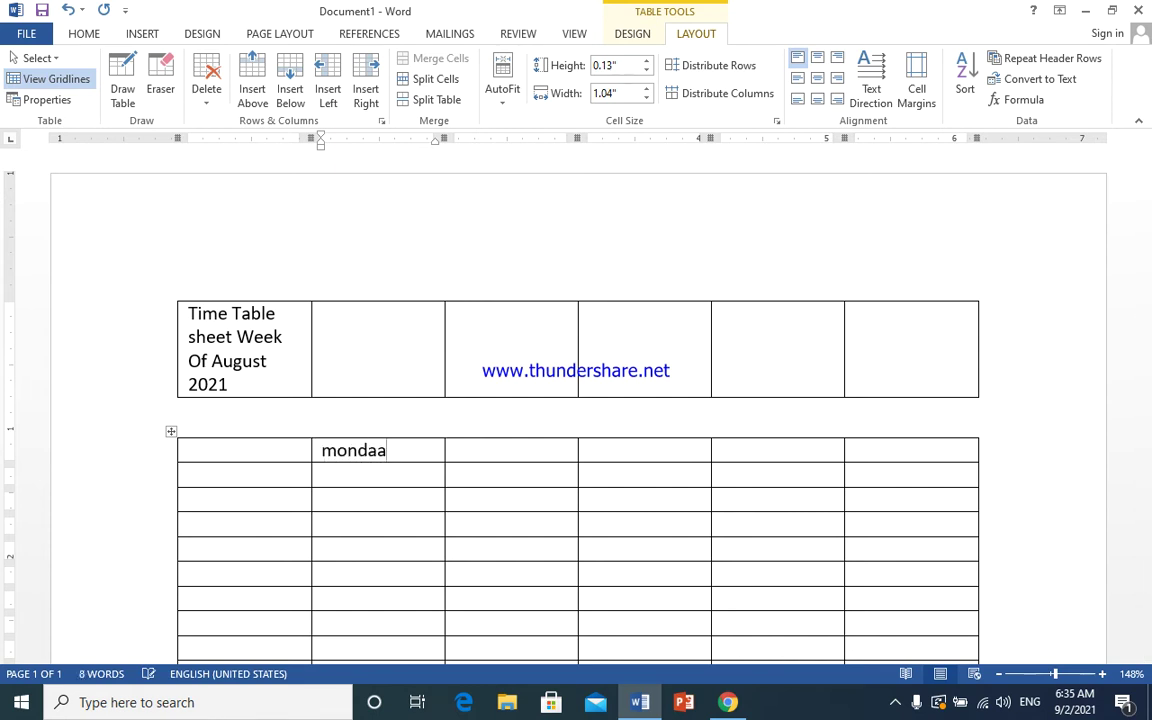
pyautogui.press('BackSpace')
pyautogui.write('y')
# Step: Add 'Client Name:' and 'Number' below Monday, and 8:00 as the first time slot
pyautogui.click(351, 473)
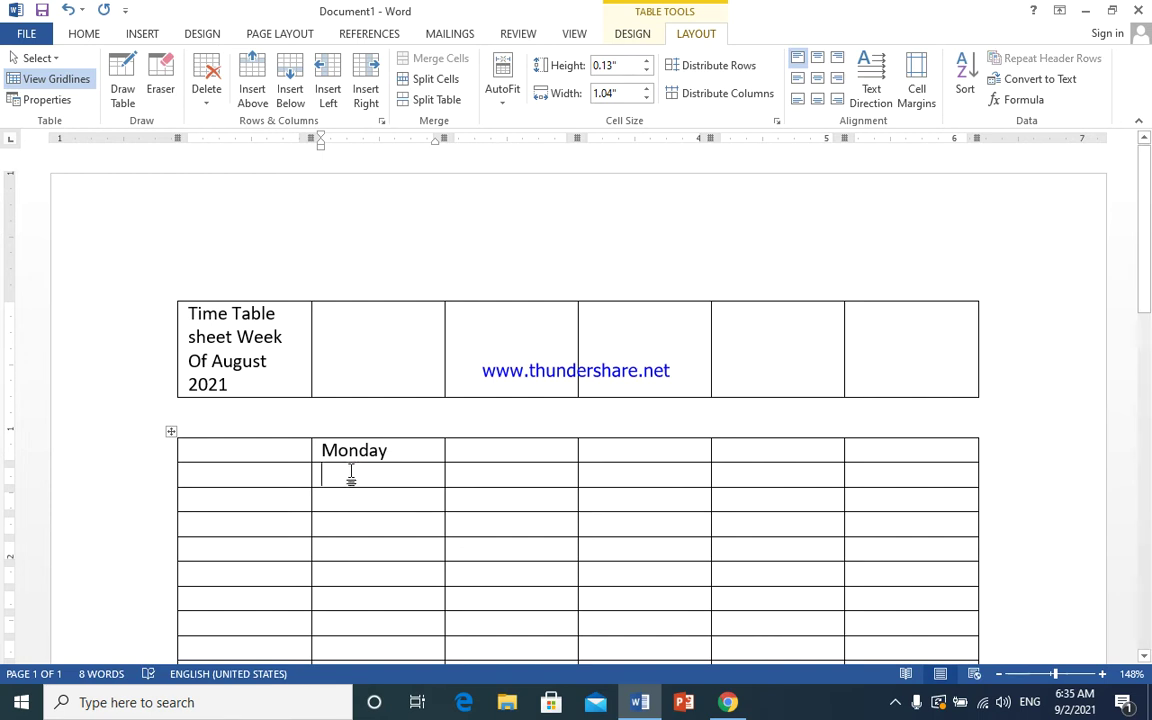
pyautogui.write('Cl')
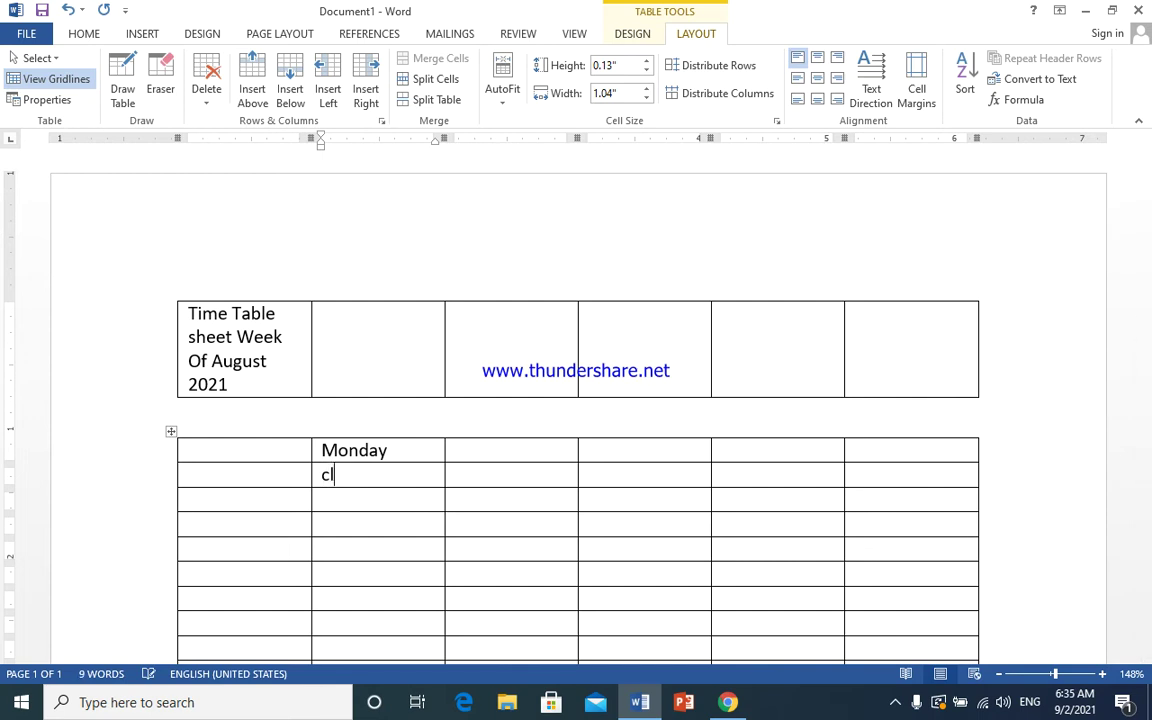
pyautogui.write('ient ')
pyautogui.write('N')
pyautogui.write('anm')
pyautogui.press('BackSpace')
pyautogui.press('BackSpace')
pyautogui.write('me')
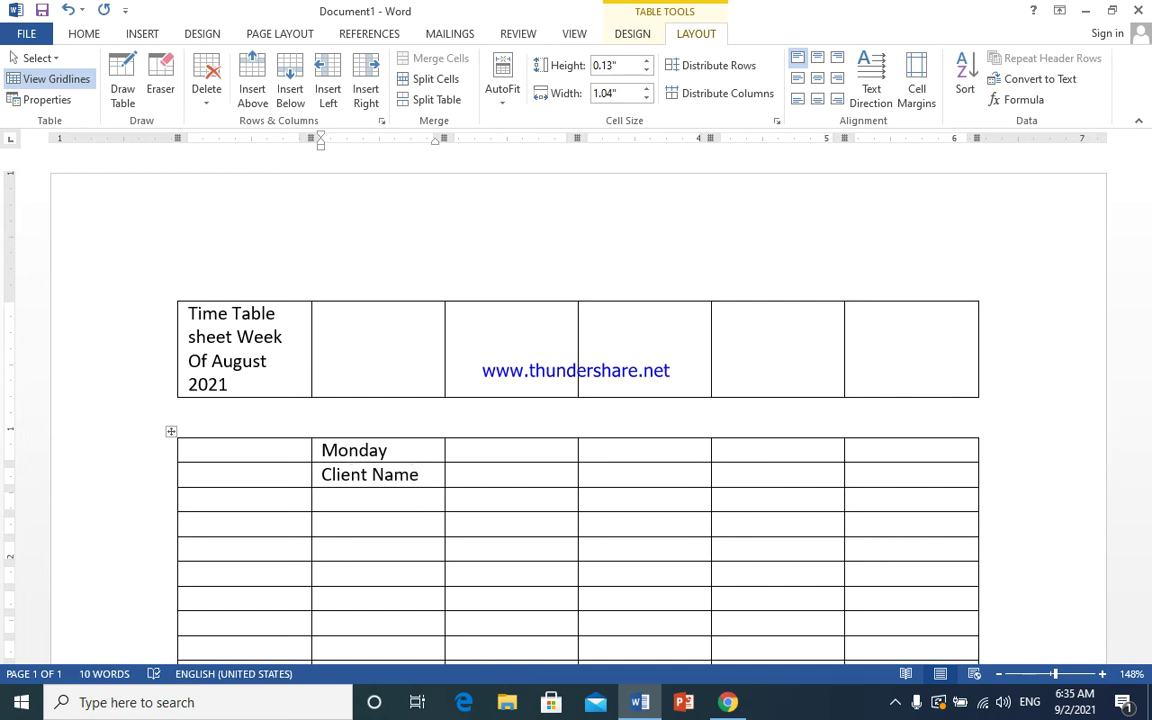
pyautogui.write(':')
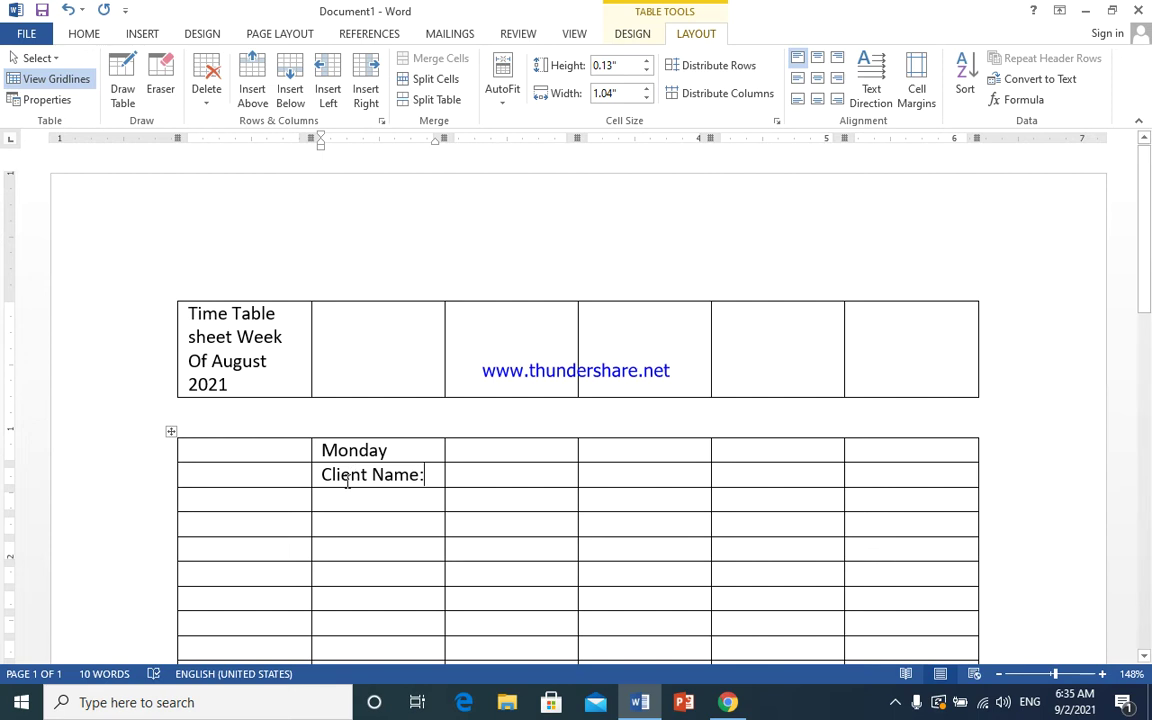
pyautogui.click(479, 476)
pyautogui.write('number')
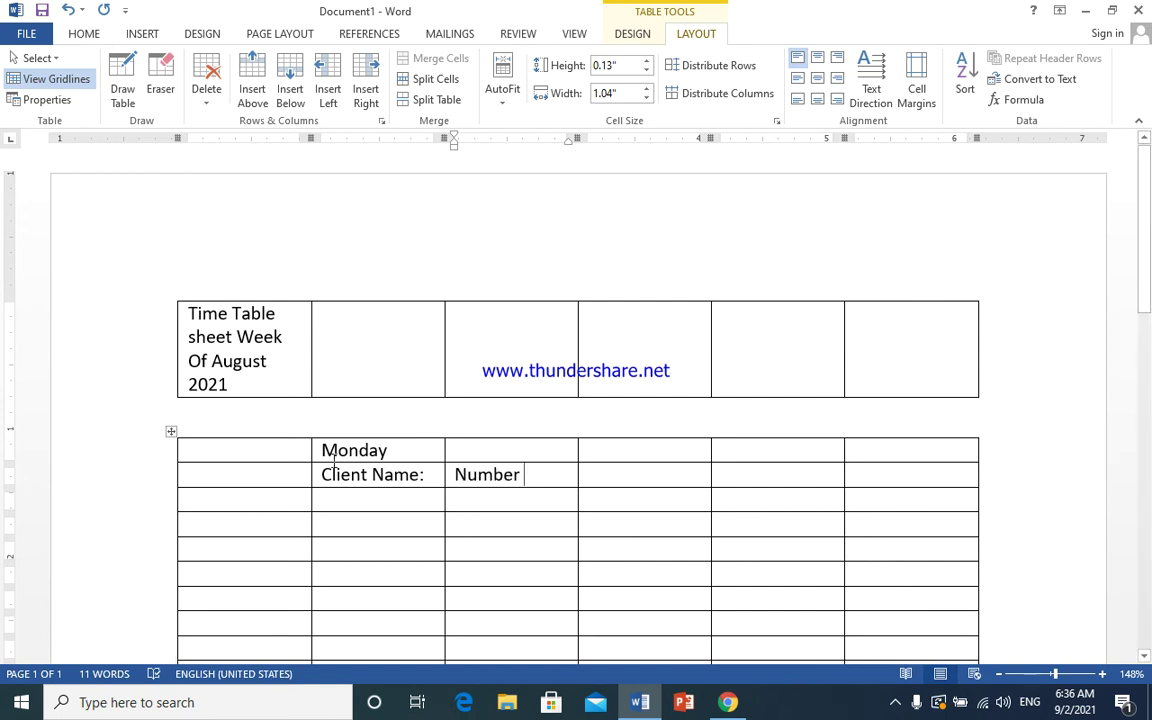
pyautogui.click(203, 501)
pyautogui.write('8:00')
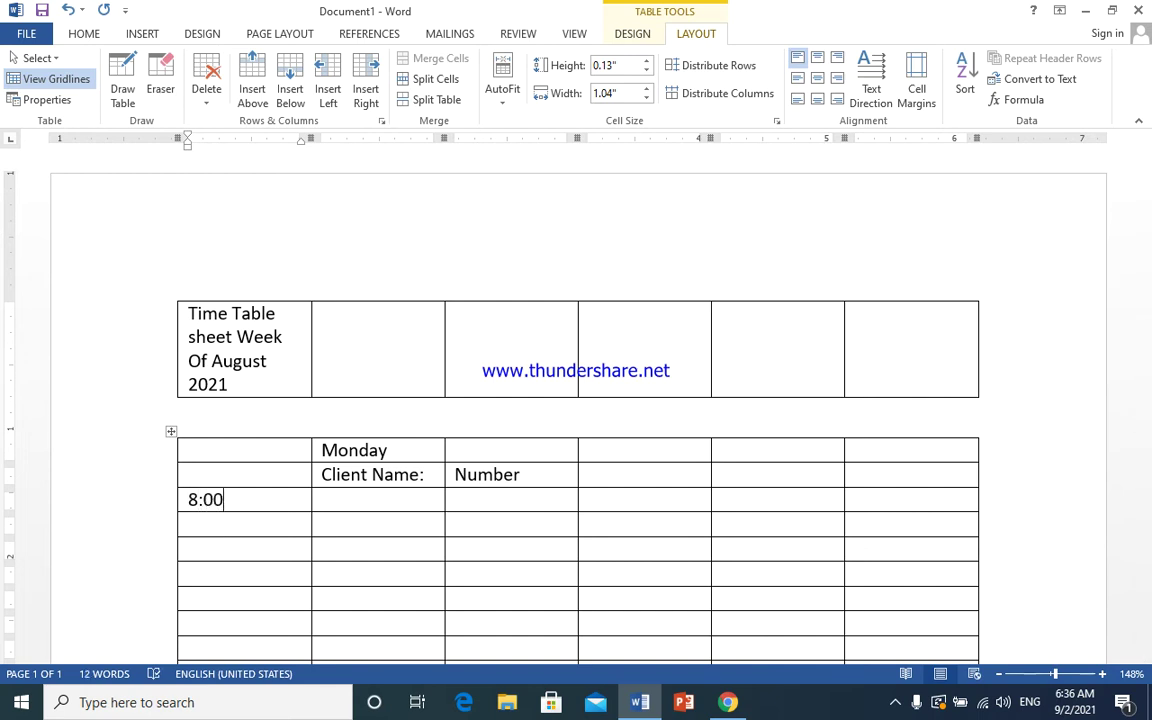
# Step: Enter 9:00, 10:00 and the following hourly slots down the first column
pyautogui.click(217, 525)
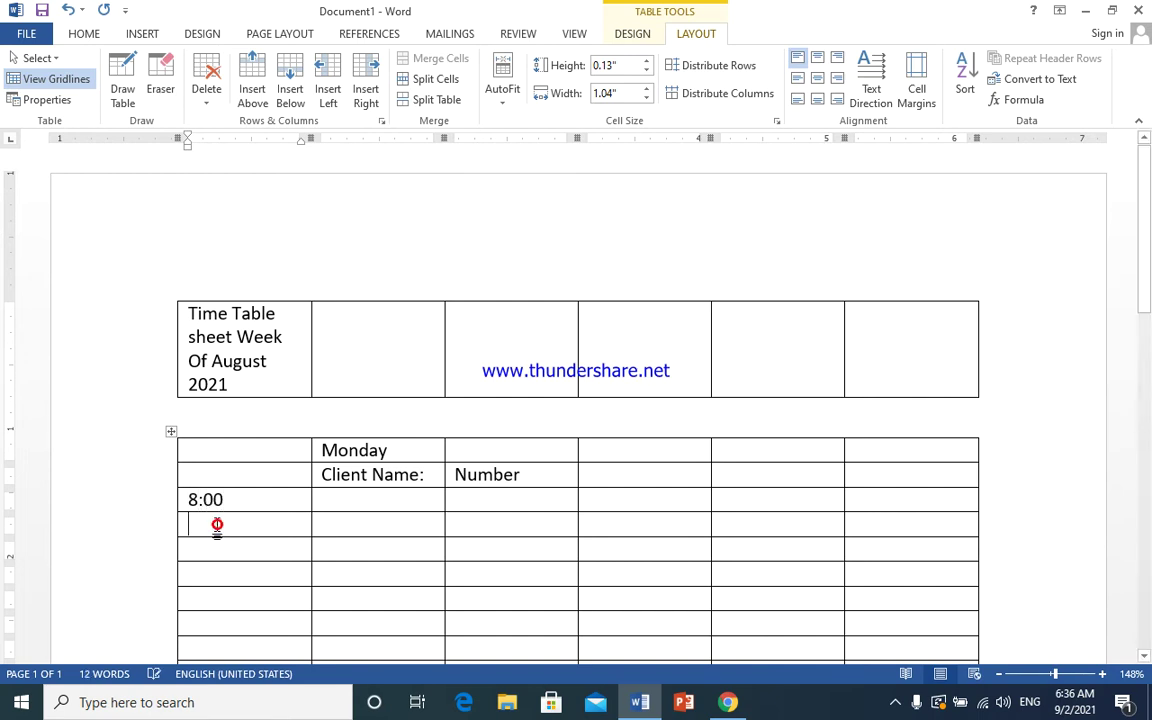
pyautogui.write('9:00')
pyautogui.click(206, 549)
pyautogui.write('10')
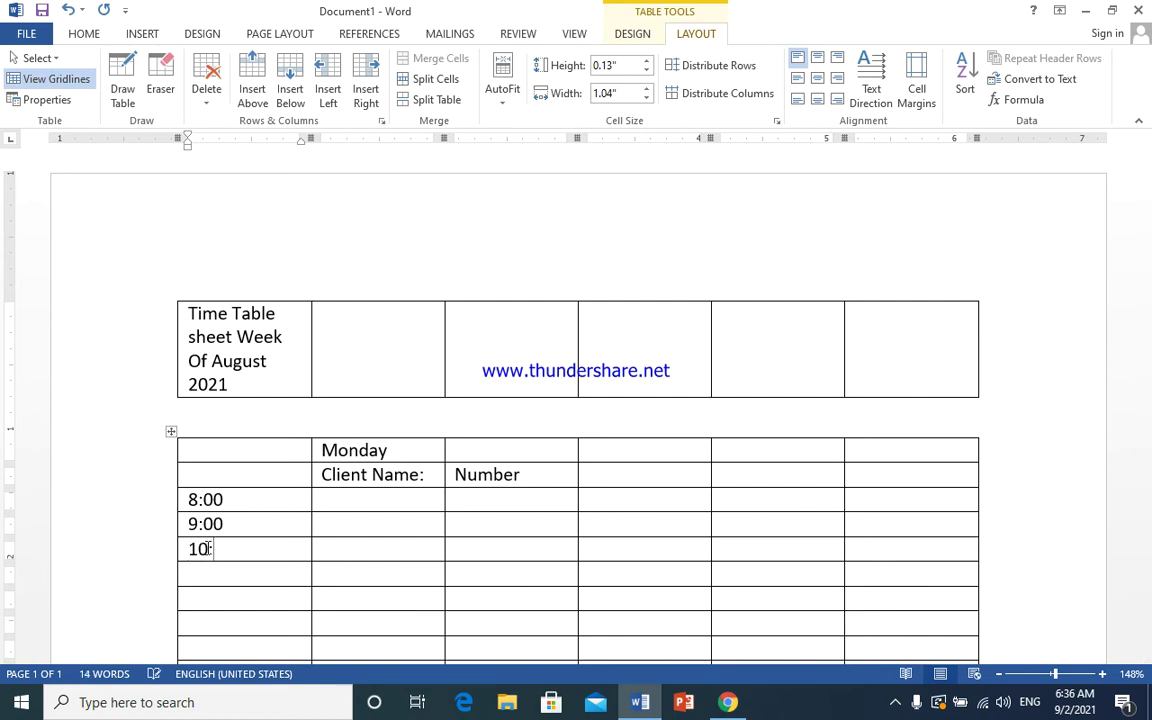
pyautogui.write(':00')
pyautogui.press('Down')
pyautogui.write('11')
pyautogui.write('00')
pyautogui.write('12:')
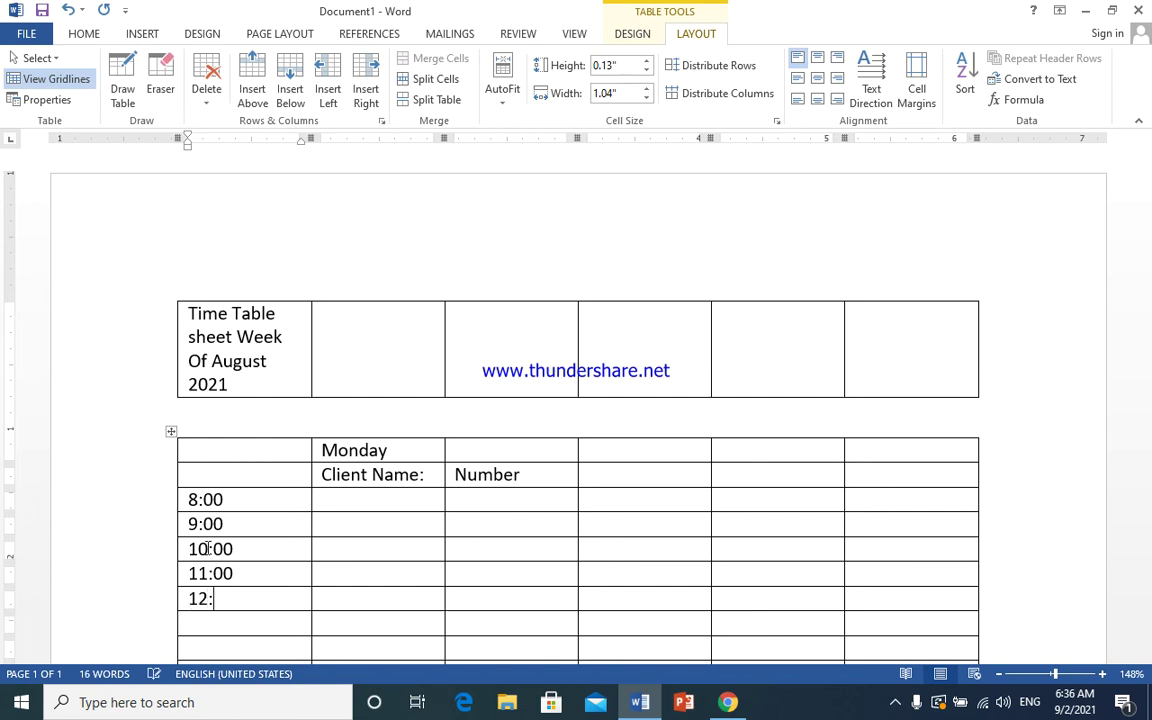
pyautogui.write('00')
pyautogui.write('10')
pyautogui.write('00')
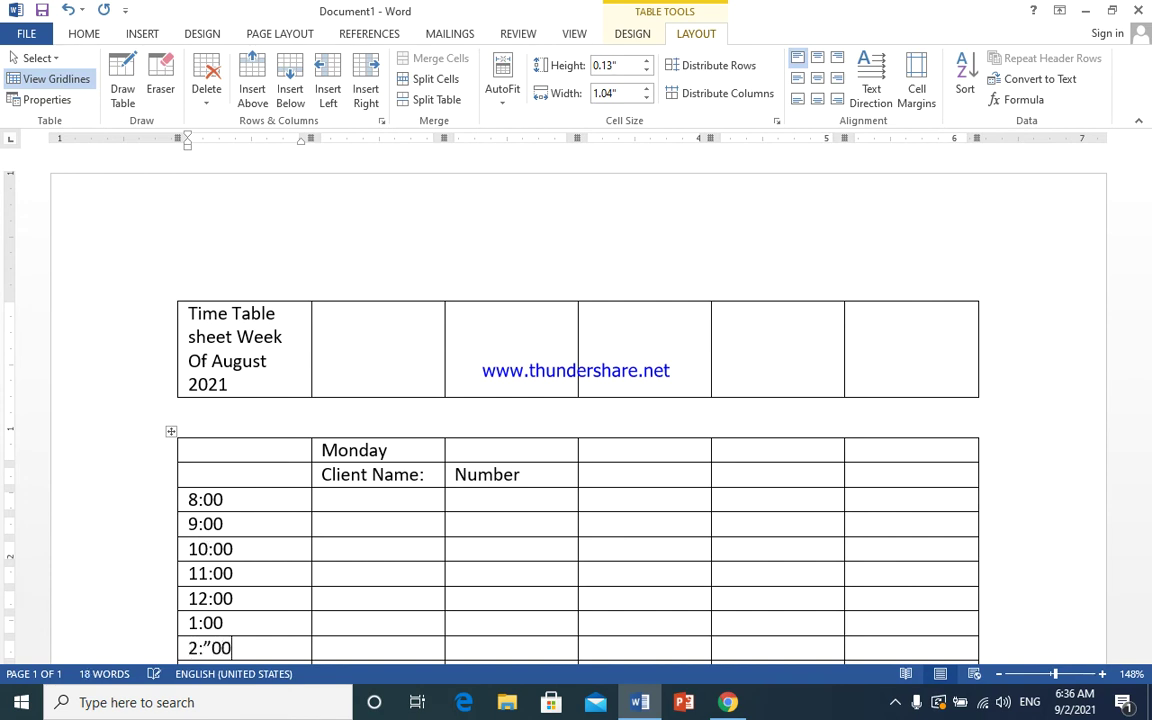
pyautogui.press('BackSpace')
pyautogui.press('BackSpace')
pyautogui.press('BackSpace')
pyautogui.write(':00')
# Step: Finish the first column with the 3:00, 4:00 and 5:00 time slots
pyautogui.press('Down')
pyautogui.write('3:00')
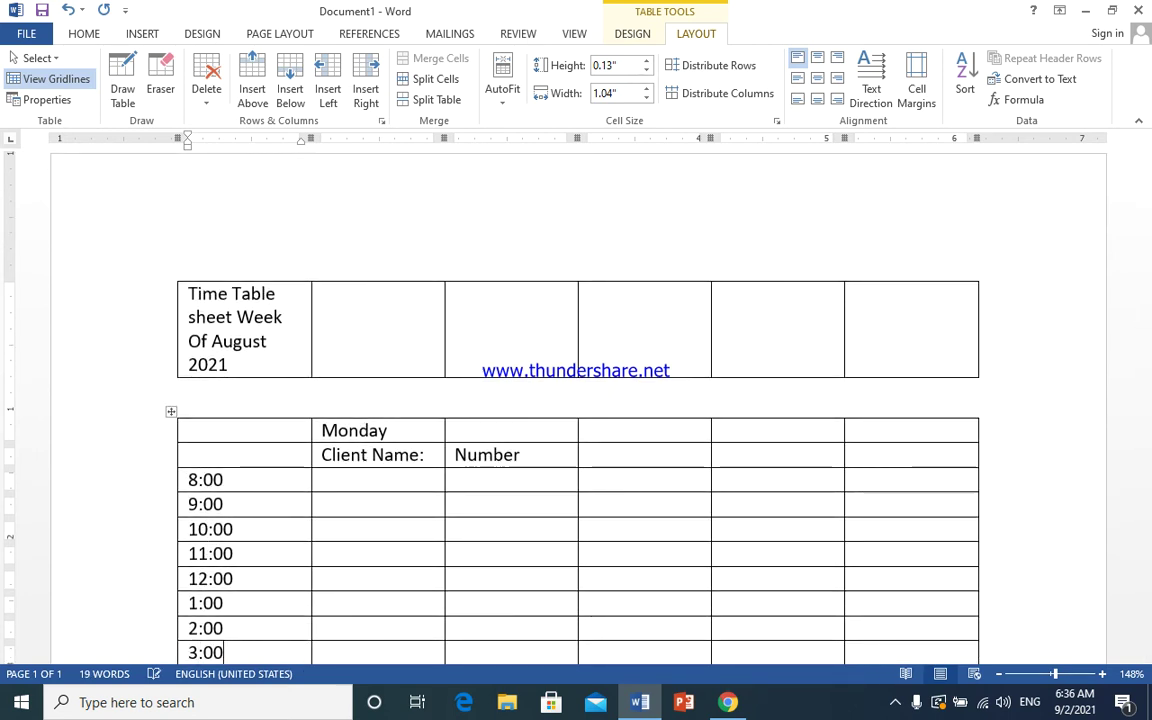
pyautogui.press('Down')
pyautogui.write('4:00')
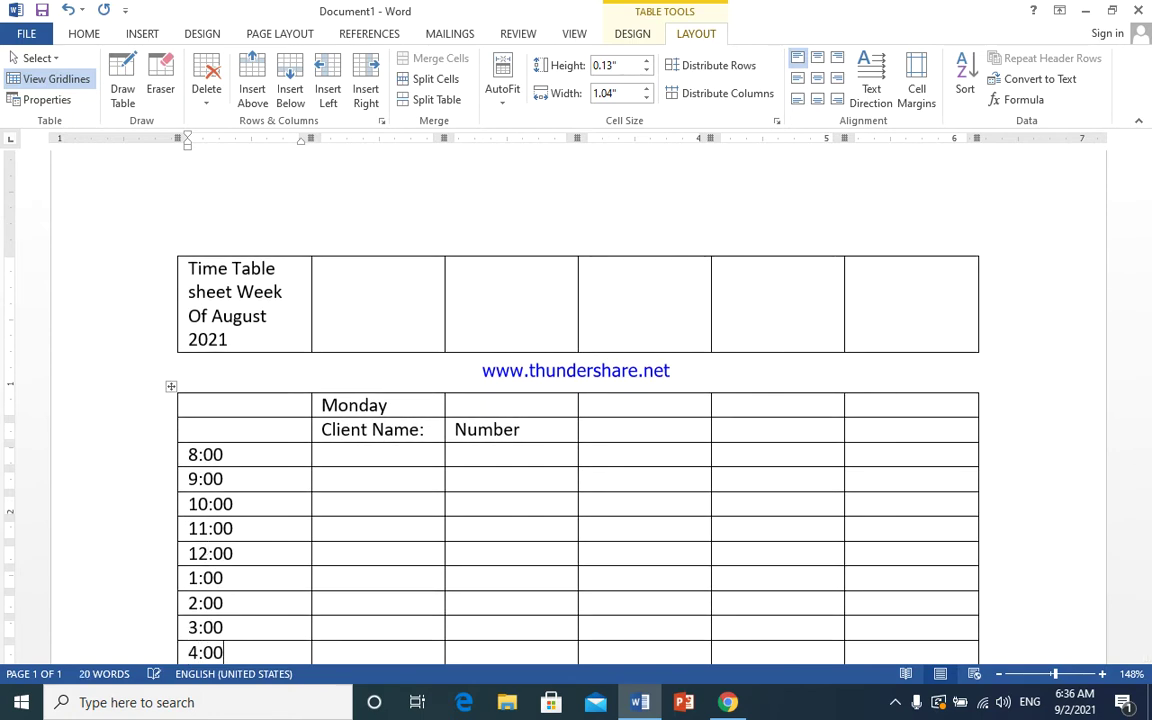
pyautogui.press('Down')
pyautogui.write('5')
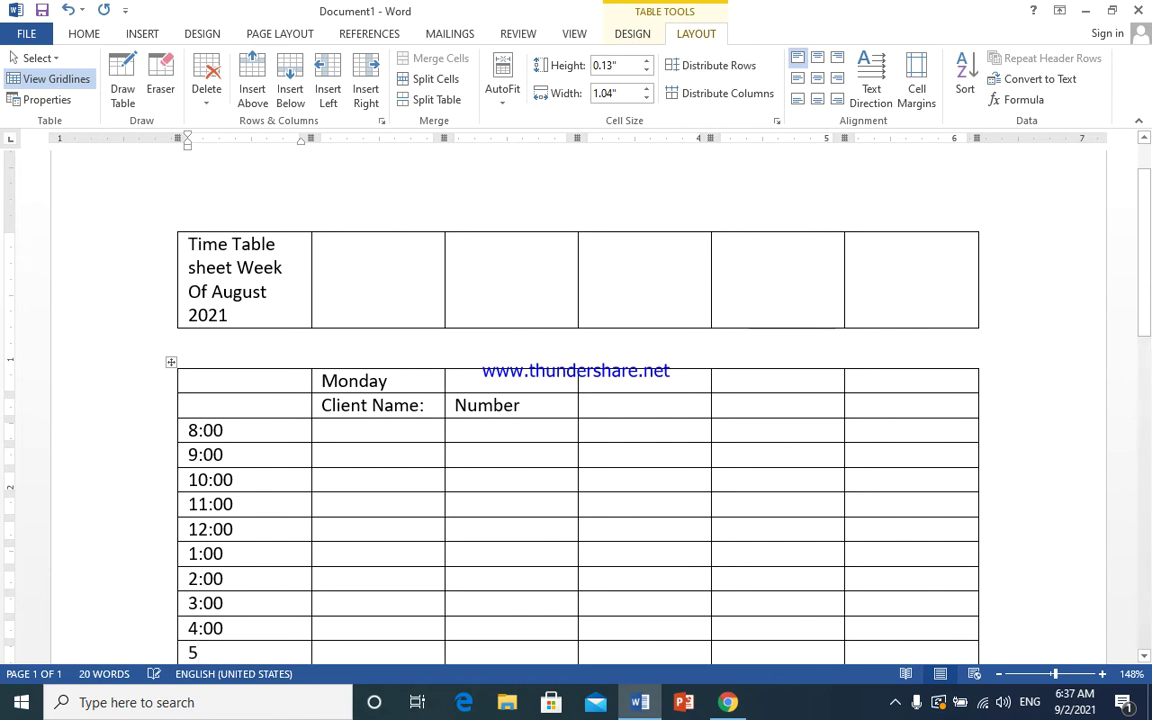
pyautogui.write(':00')
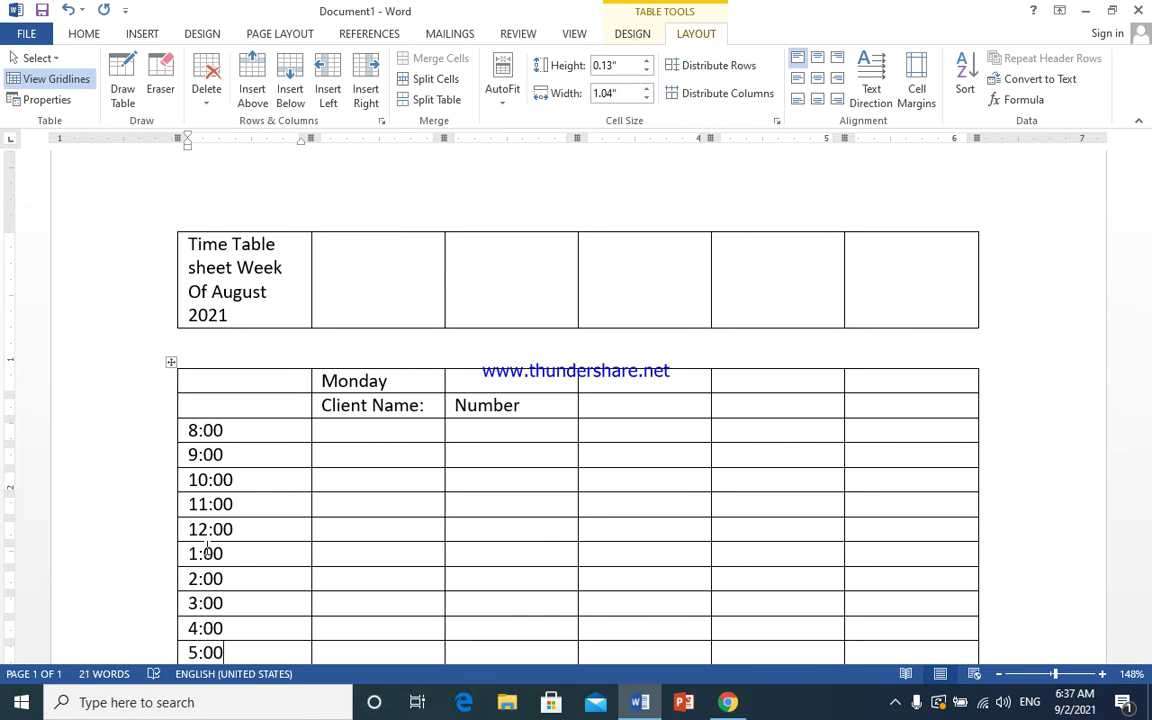
pyautogui.scroll(-3, 197, 588)
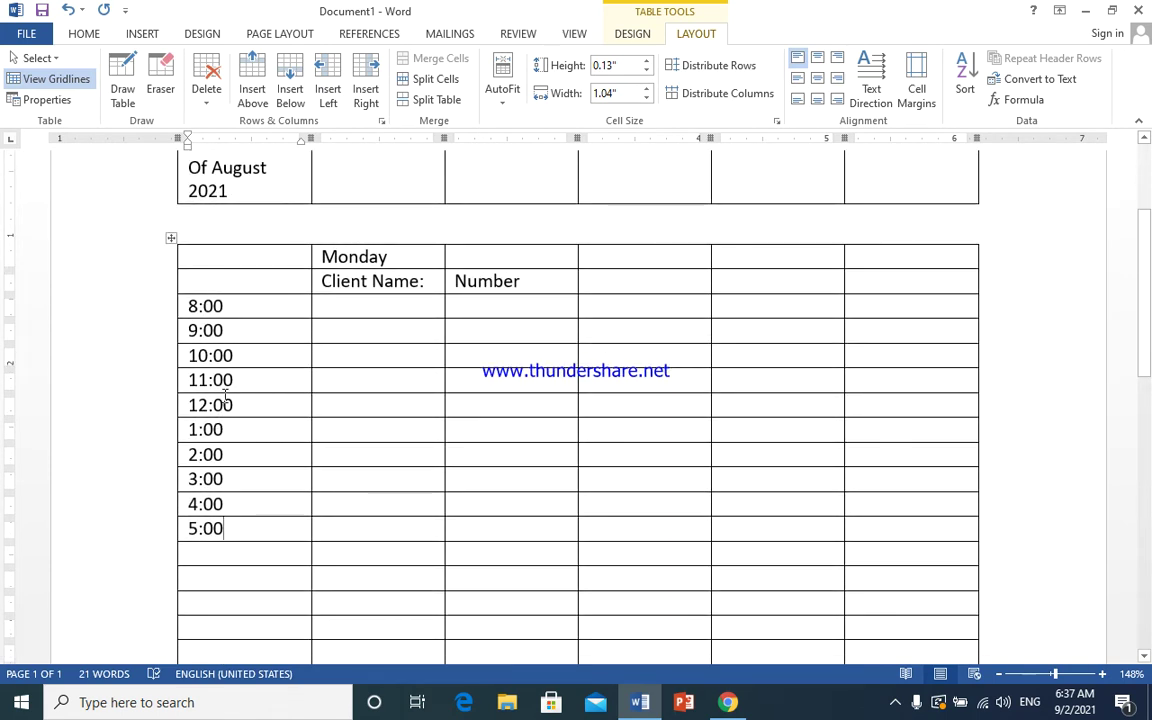
pyautogui.click(265, 285)
# Step: Copy the Monday block (headings and 8:00–5:00 times) into the three right-hand columns
pyautogui.moveTo(281, 285)
pyautogui.mouseDown()
pyautogui.moveTo(488, 451)
pyautogui.moveTo(479, 513)
pyautogui.mouseUp()
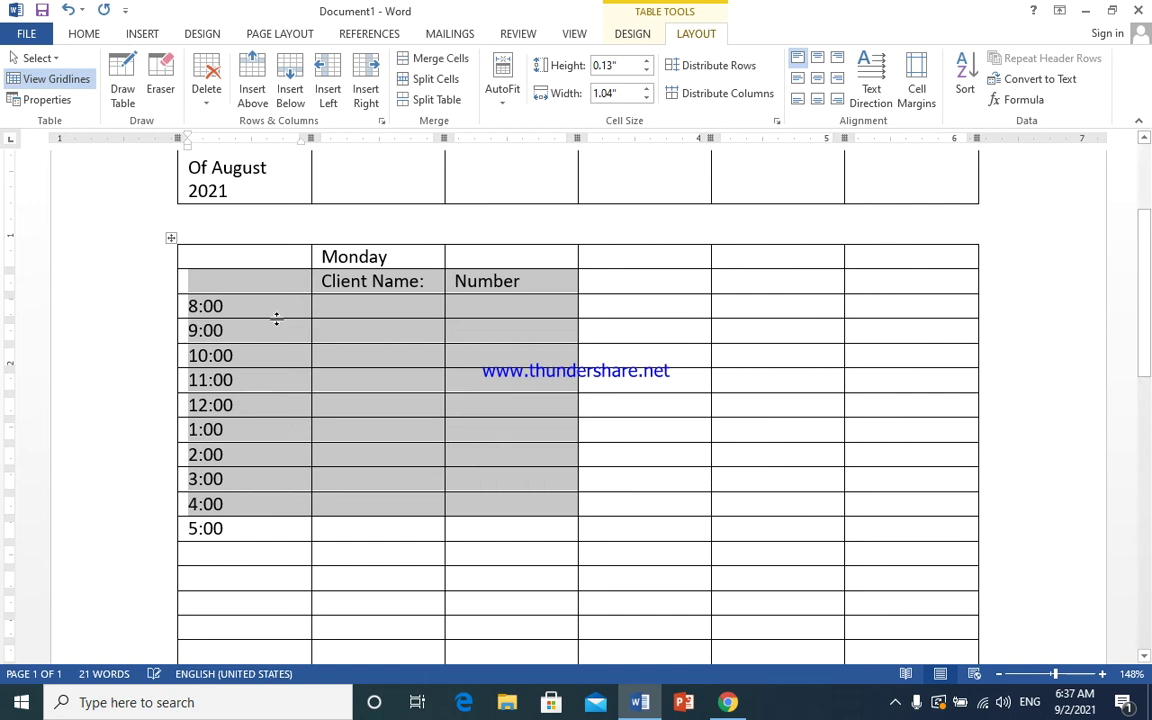
pyautogui.moveTo(222, 258); pyautogui.dragTo(516, 529)
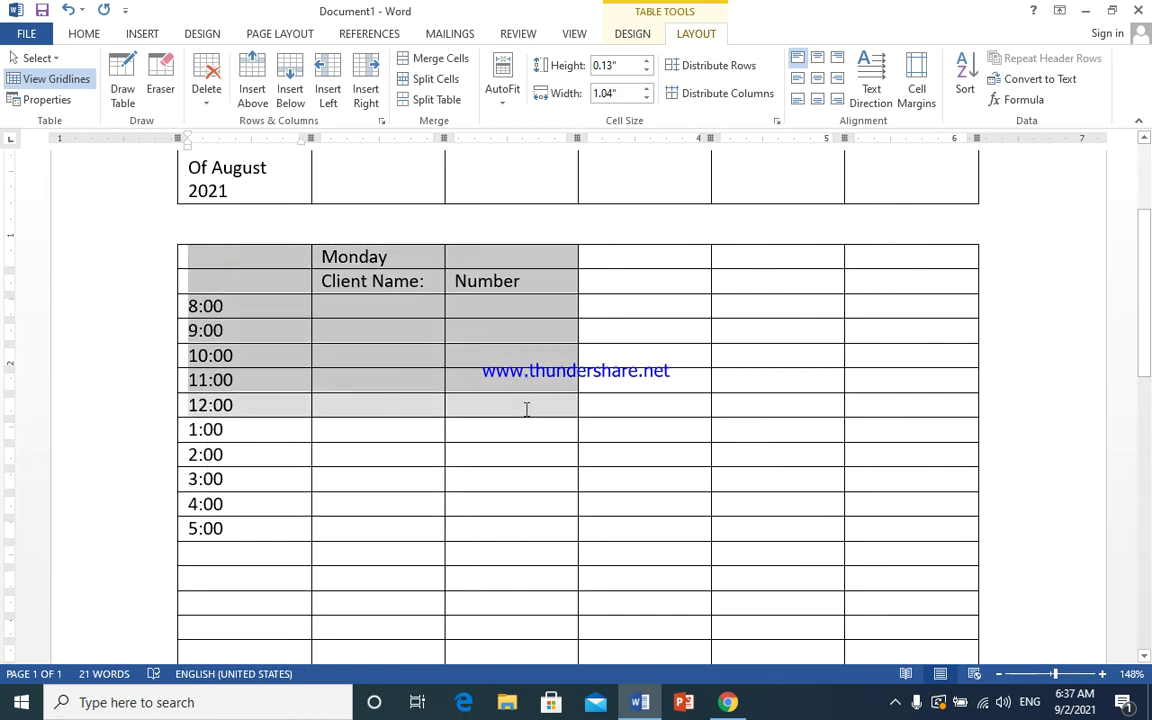
pyautogui.moveTo(516, 529); pyautogui.dragTo(493, 530)
pyautogui.hotkey('ctrl', 'c')
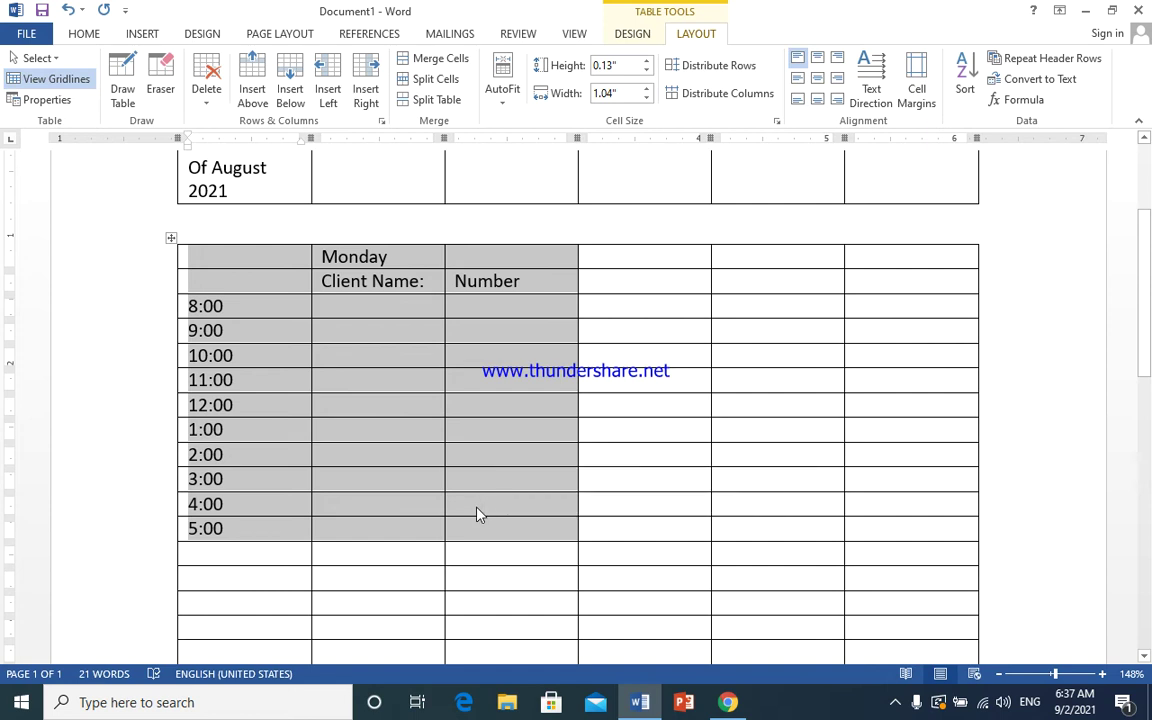
pyautogui.click(84, 33)
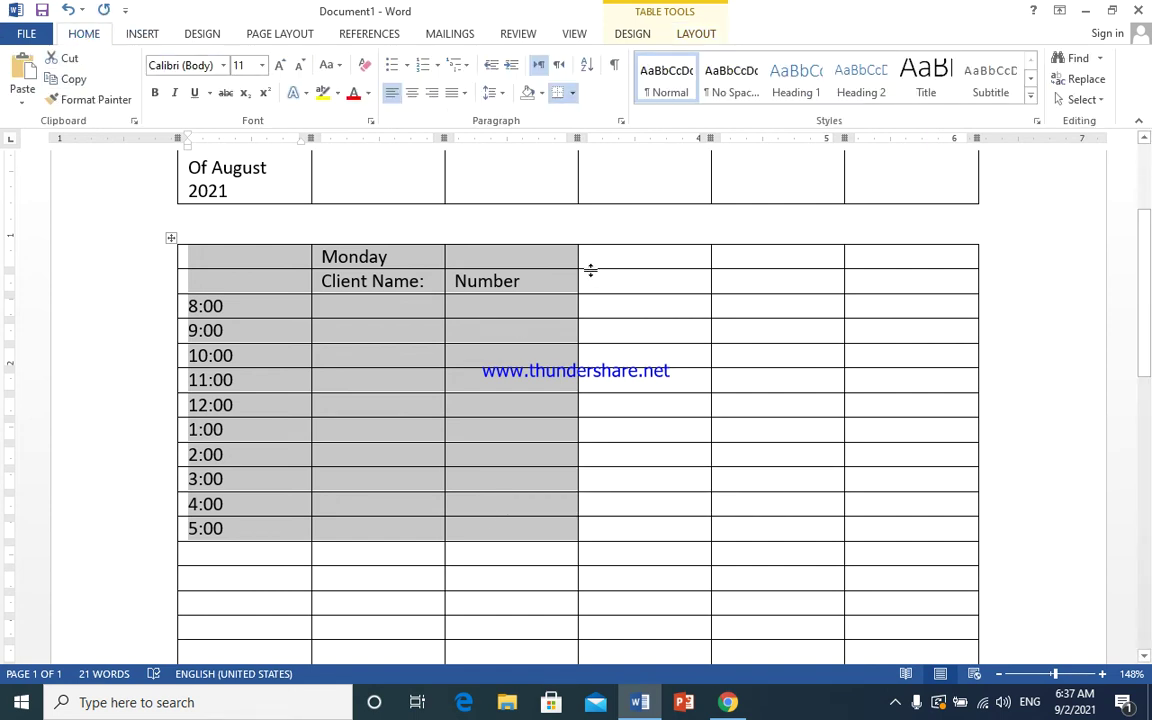
pyautogui.moveTo(598, 262); pyautogui.dragTo(917, 520)
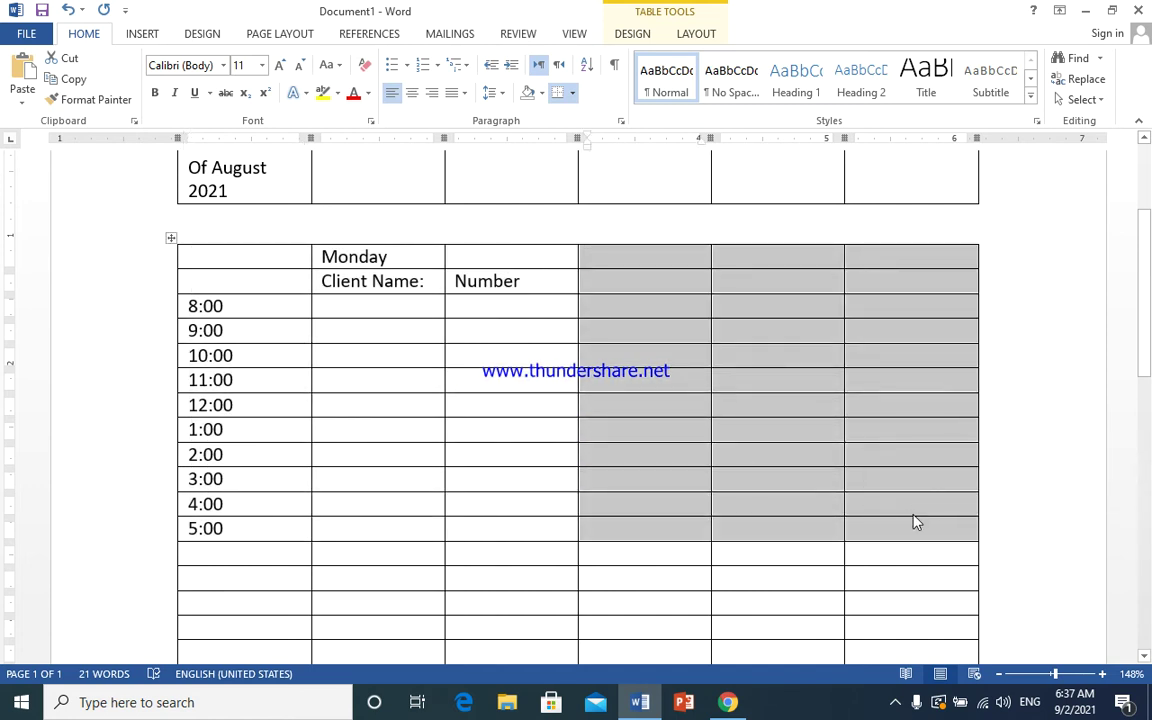
pyautogui.hotkey('ctrl', 'v')
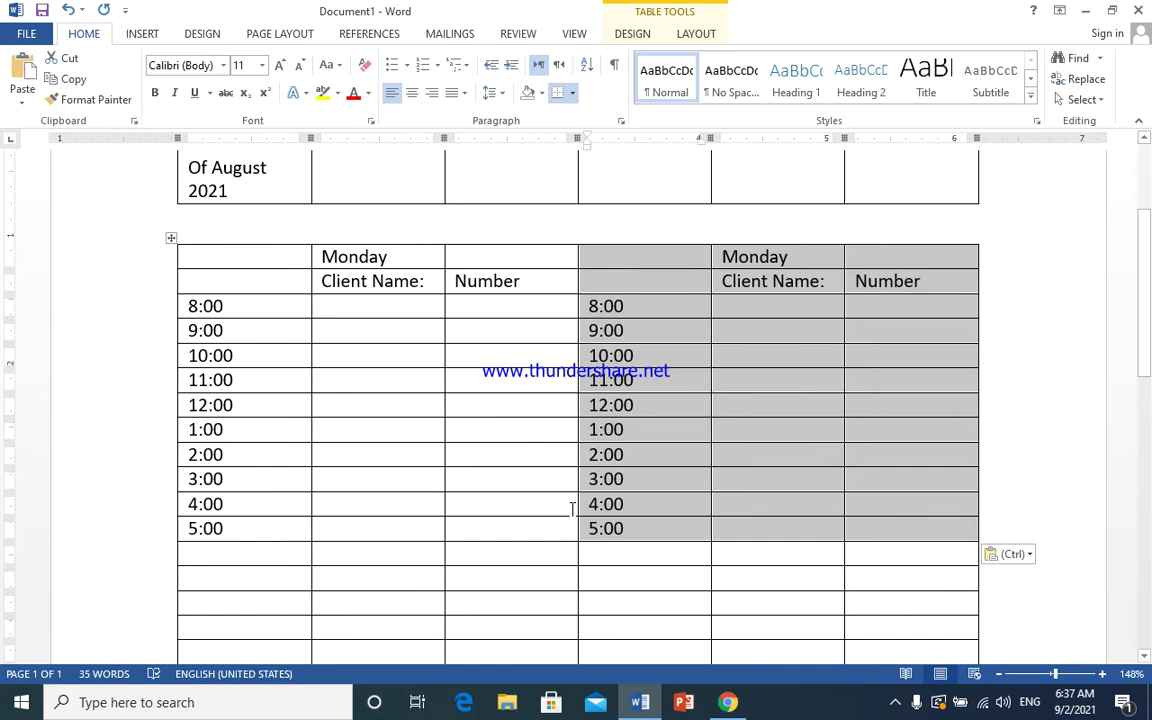
pyautogui.scroll(-3, 660, 468)
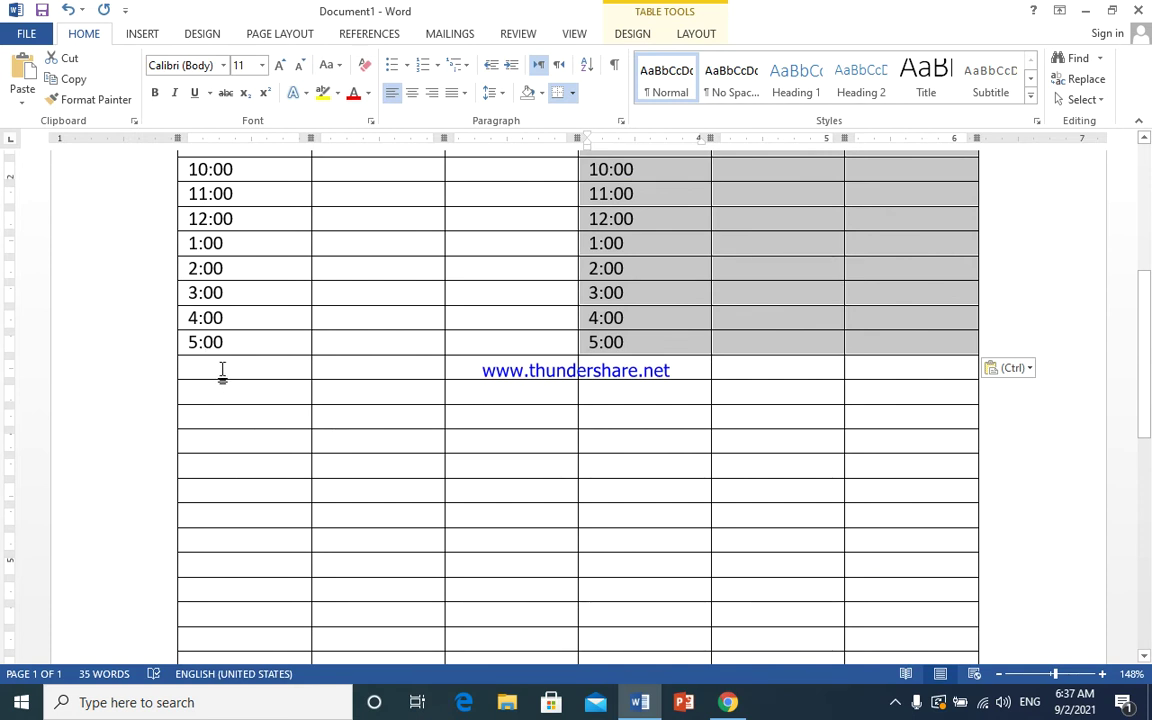
pyautogui.moveTo(222, 372)
pyautogui.mouseDown()
pyautogui.moveTo(889, 596)
pyautogui.moveTo(884, 552)
pyautogui.mouseUp()
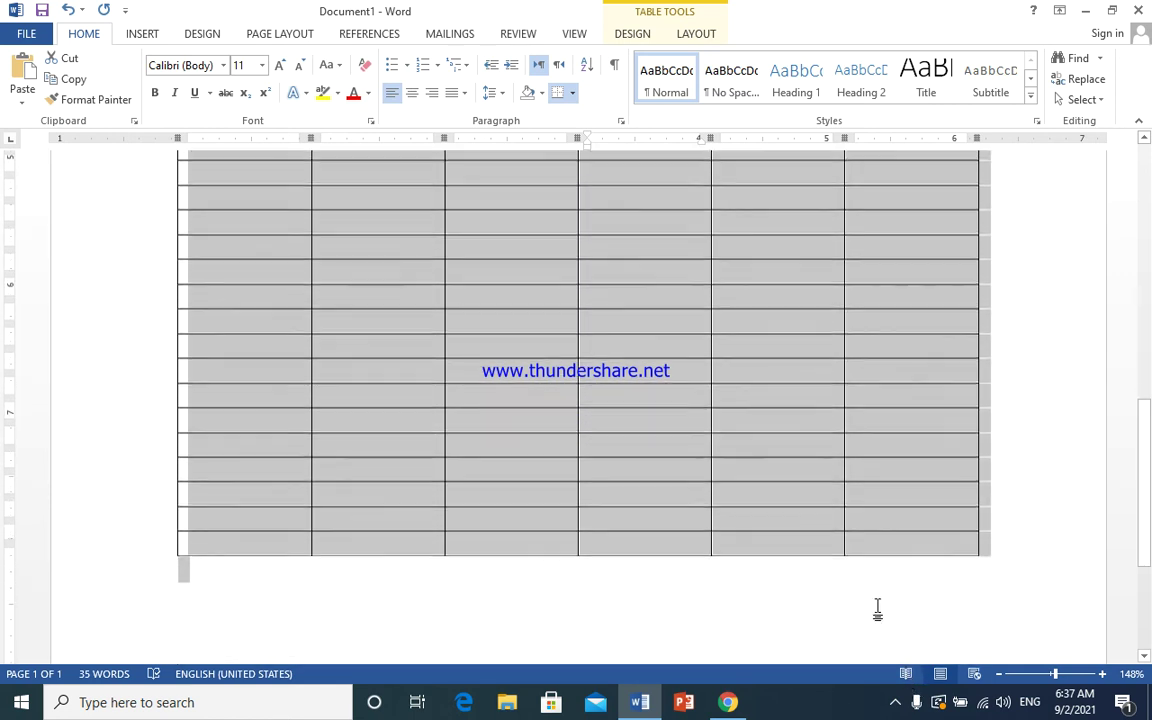
# Step: Paste both Monday blocks into the empty rows below the 5:00 row
pyautogui.moveTo(884, 552); pyautogui.dragTo(882, 547)
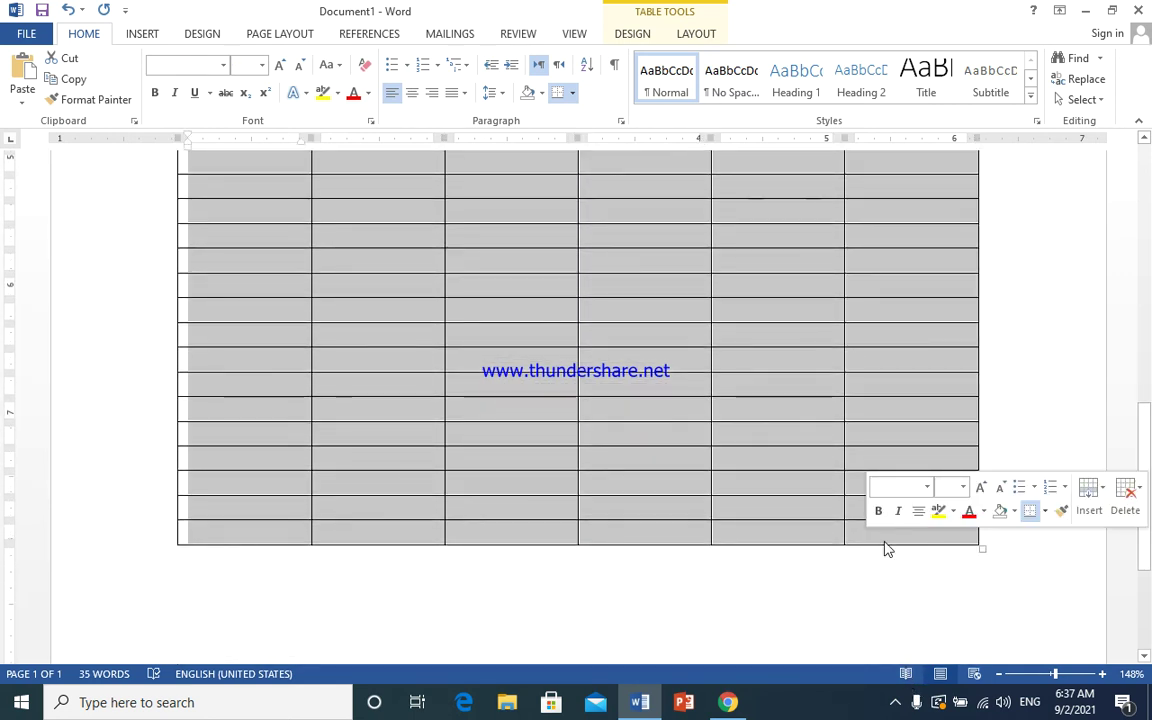
pyautogui.scroll(2, 865, 538)
pyautogui.scroll(2, 850, 534)
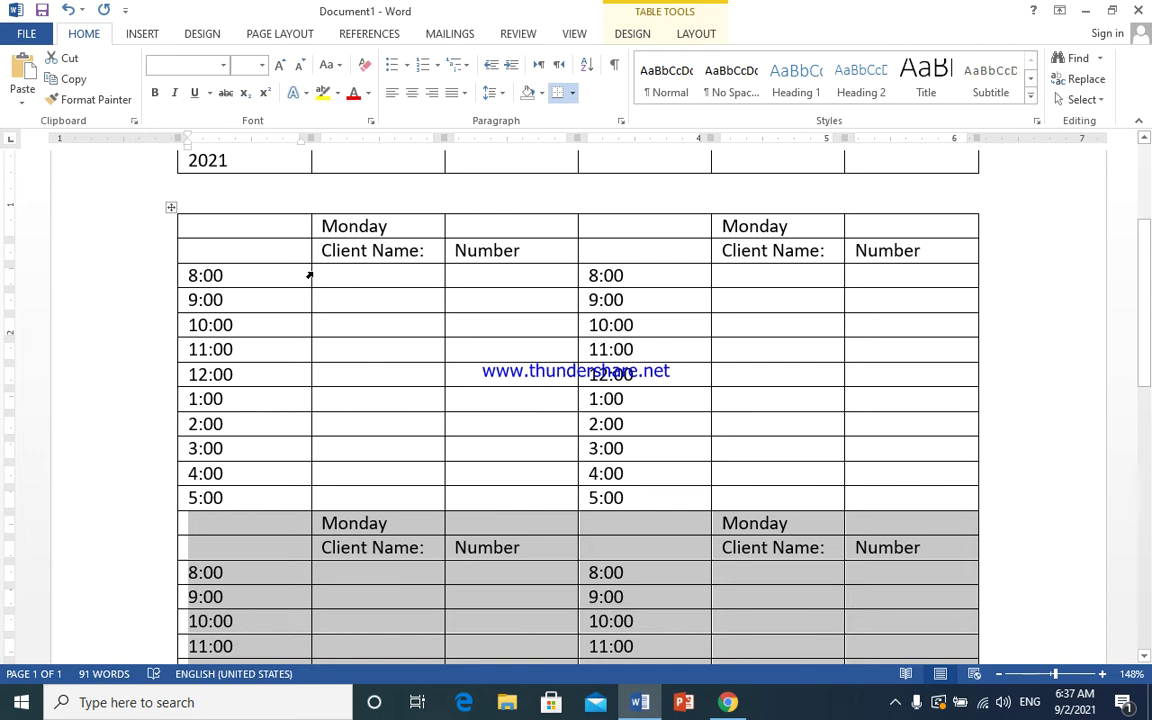
pyautogui.click(172, 208)
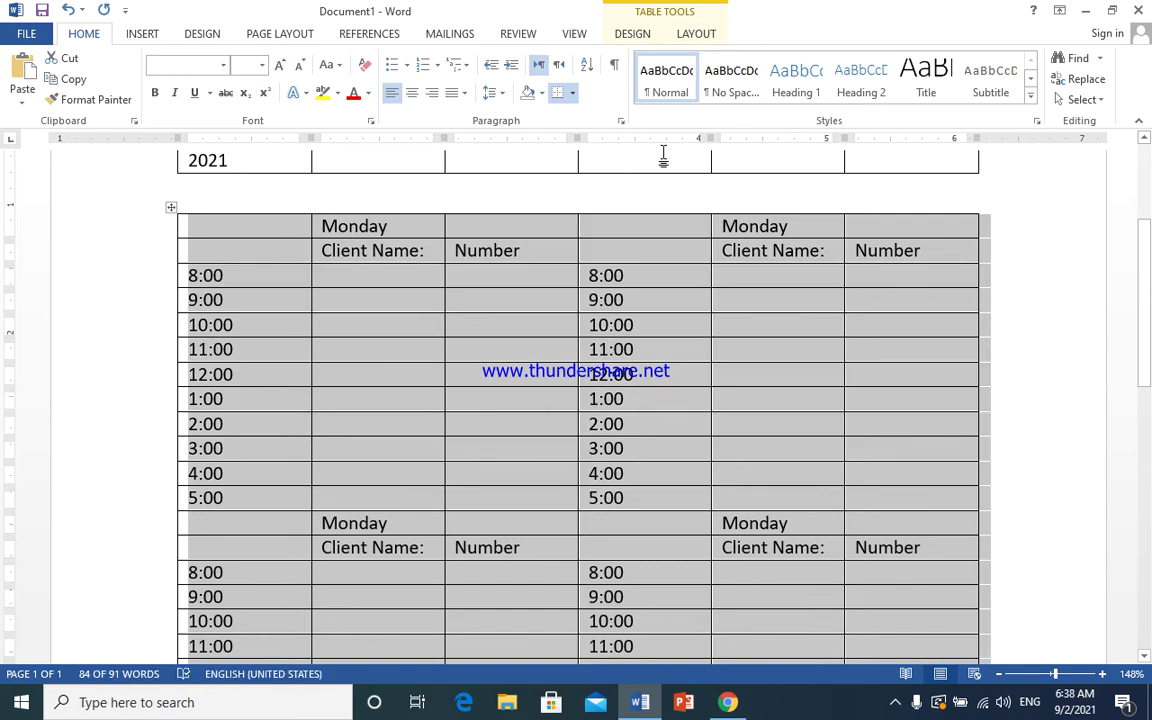
# Step: Apply No Border to the entire timetable grid
pyautogui.scroll(3, 668, 250)
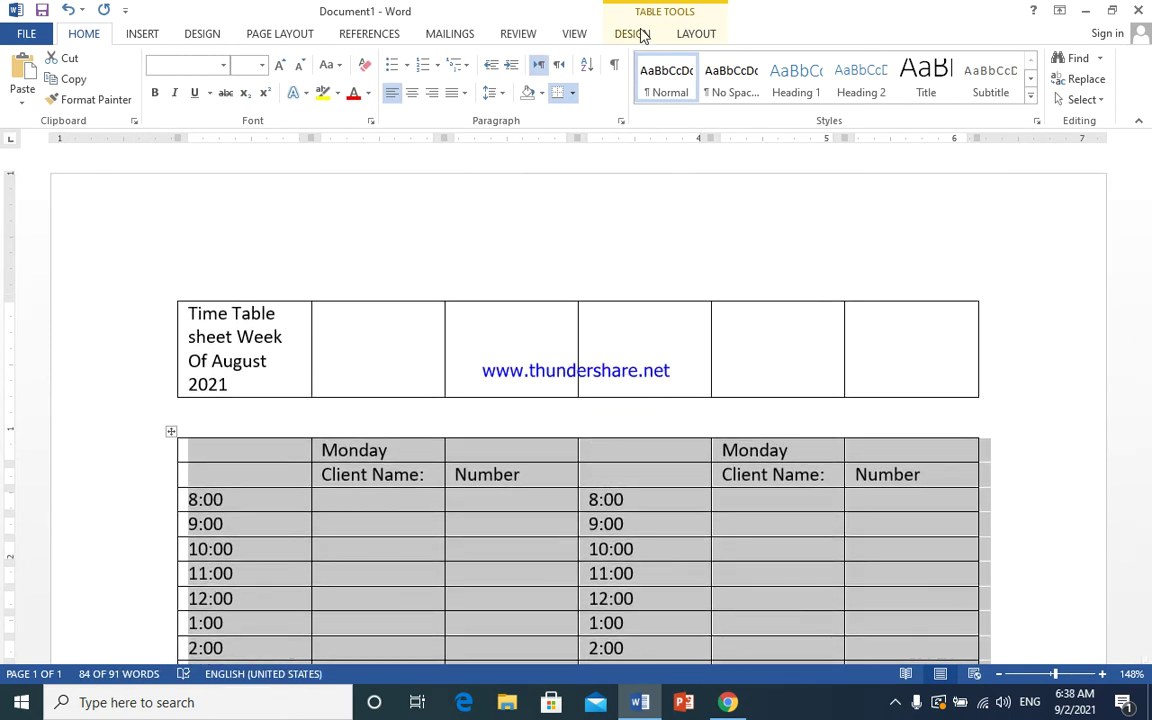
pyautogui.click(638, 33)
pyautogui.click(876, 113)
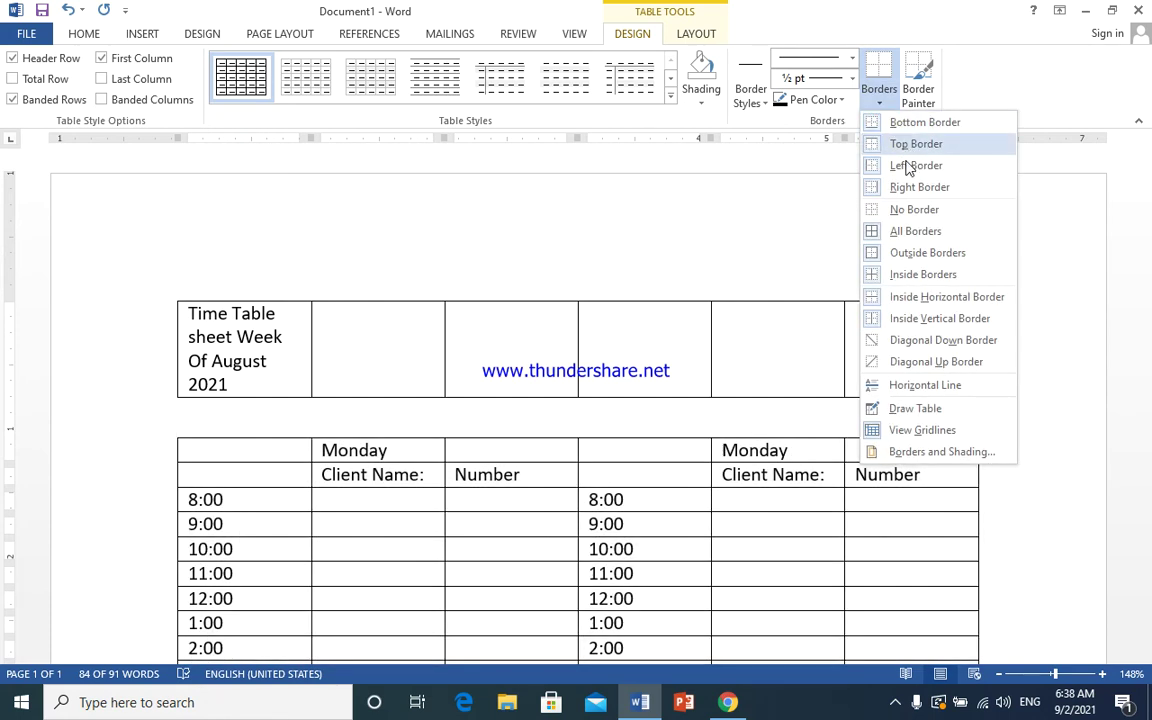
pyautogui.click(920, 209)
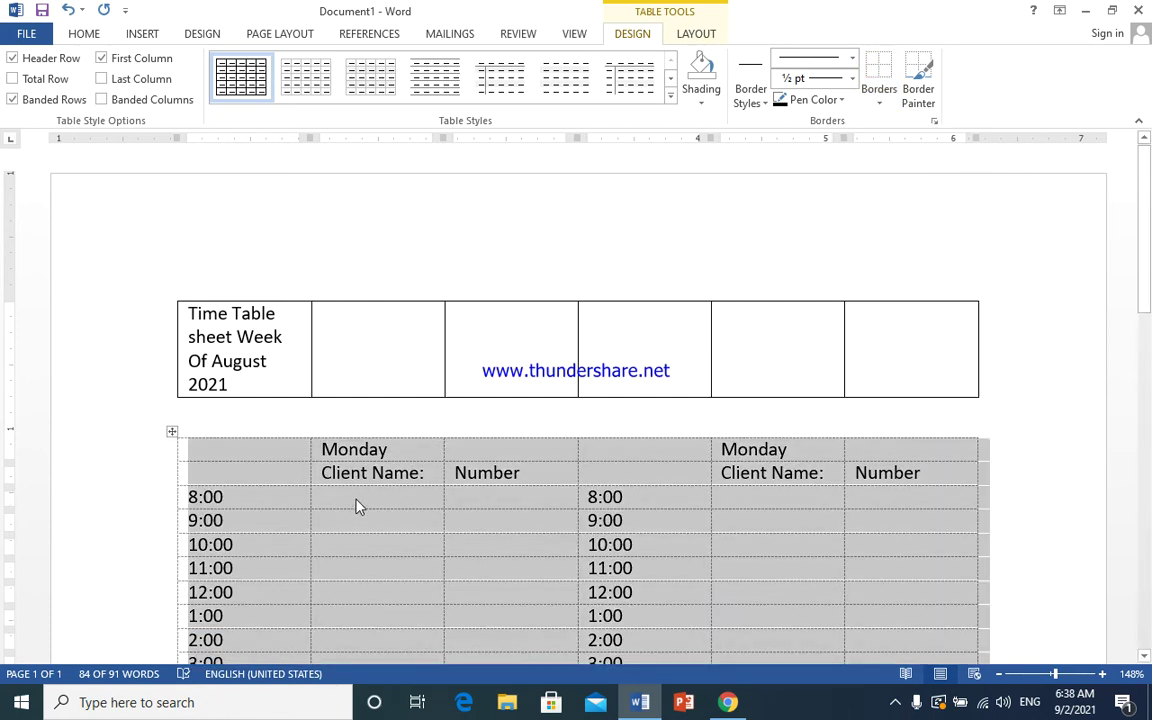
pyautogui.scroll(-3, 355, 505)
pyautogui.scroll(-2, 333, 432)
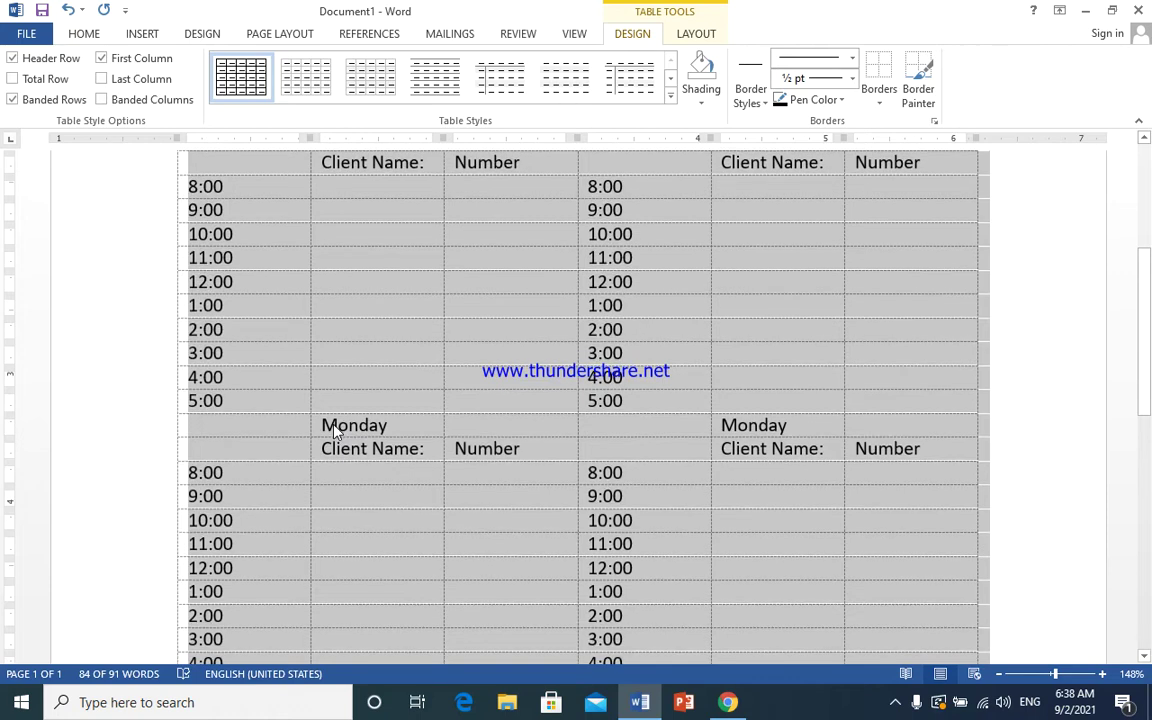
pyautogui.scroll(-4, 334, 430)
pyautogui.click(364, 258)
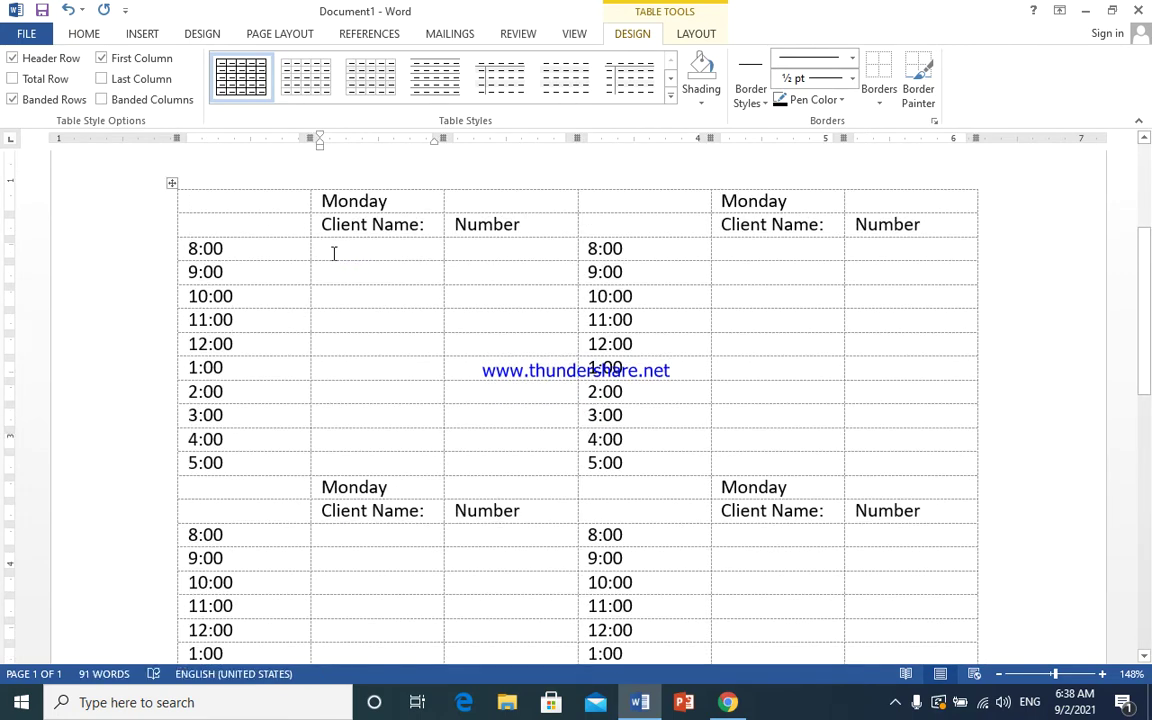
# Step: Give the first Monday block's Client Name and Number cells, down to 5:00, All Borders
pyautogui.moveTo(326, 250); pyautogui.dragTo(495, 294)
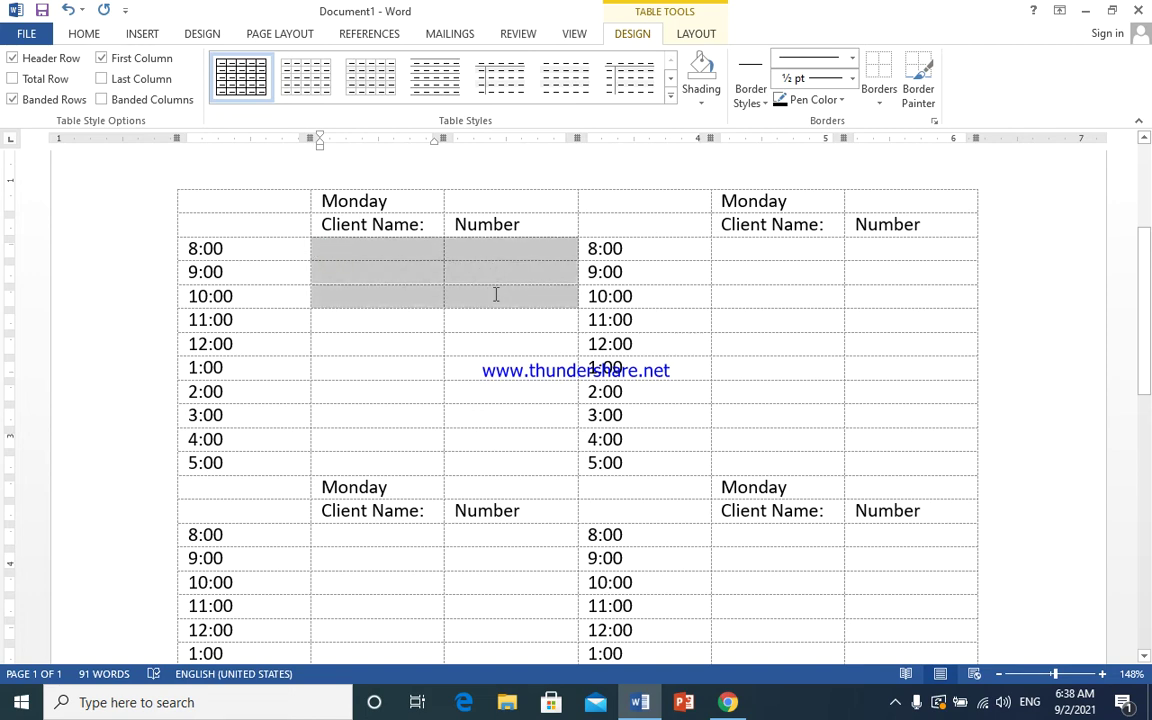
pyautogui.moveTo(495, 294); pyautogui.dragTo(516, 471)
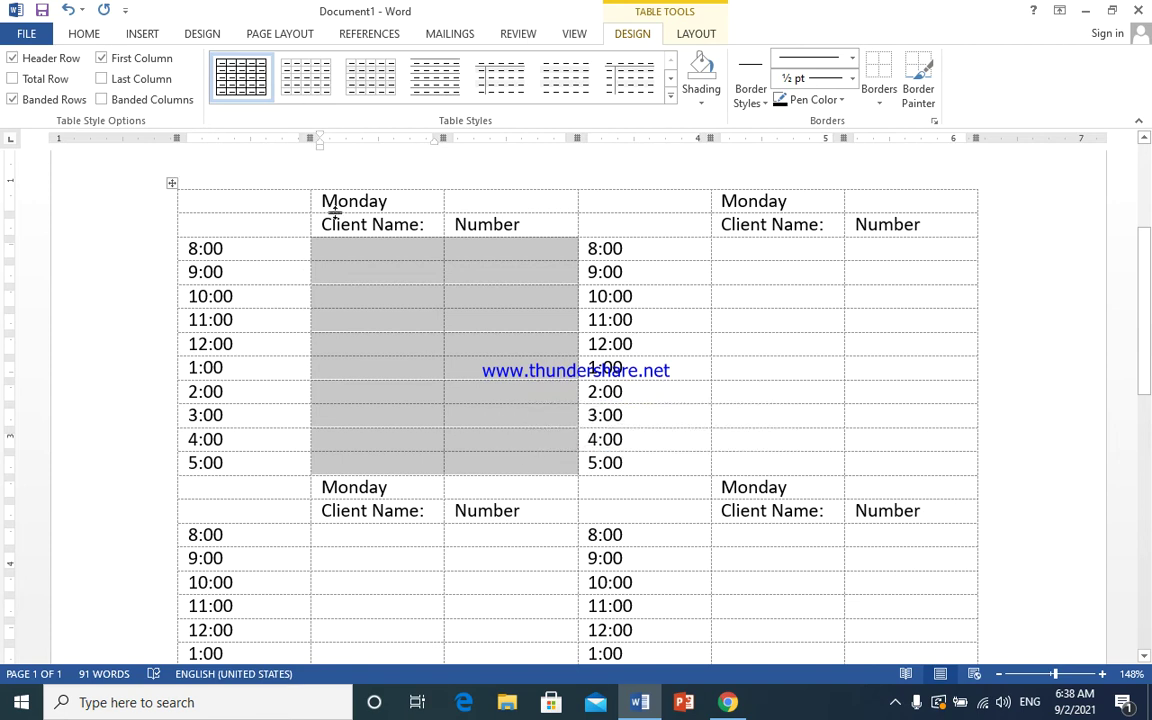
pyautogui.moveTo(325, 224)
pyautogui.mouseDown()
pyautogui.moveTo(476, 285)
pyautogui.moveTo(486, 465)
pyautogui.mouseUp()
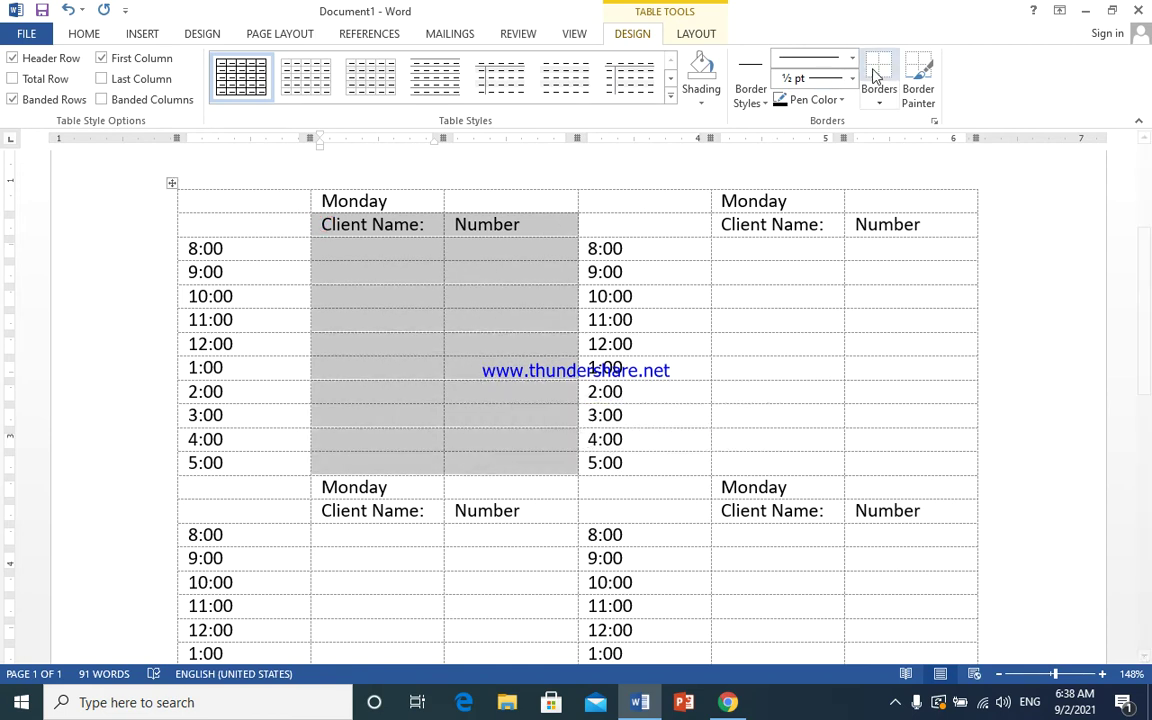
pyautogui.click(880, 106)
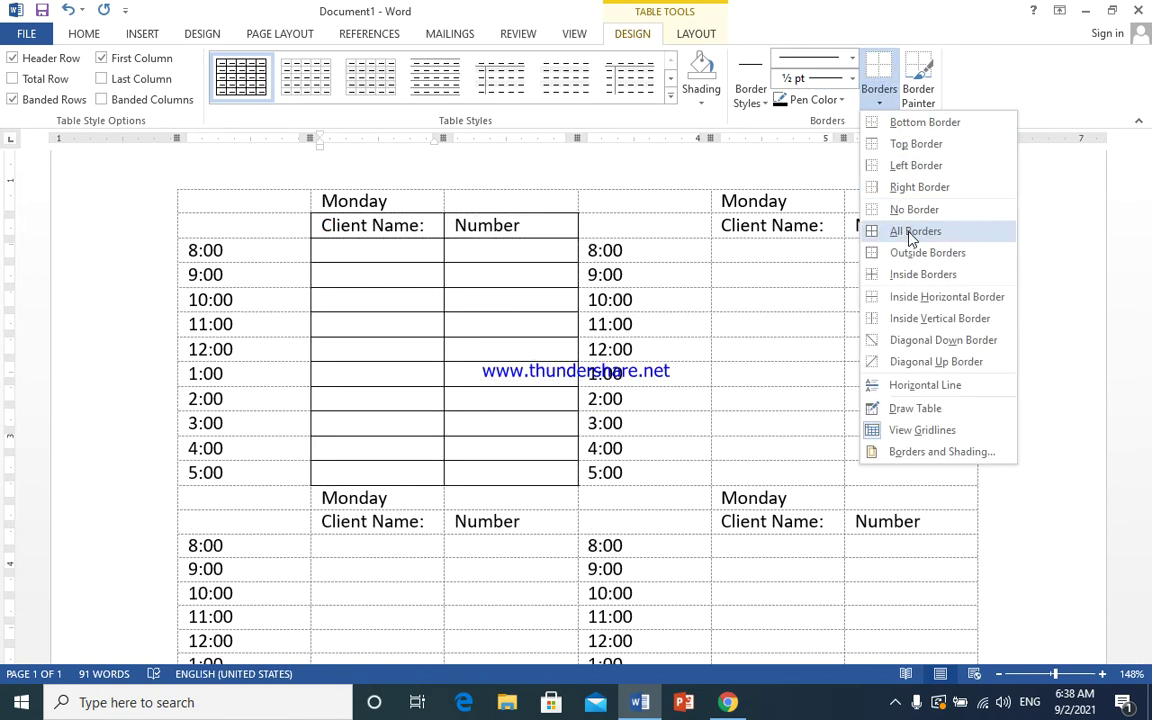
pyautogui.click(908, 230)
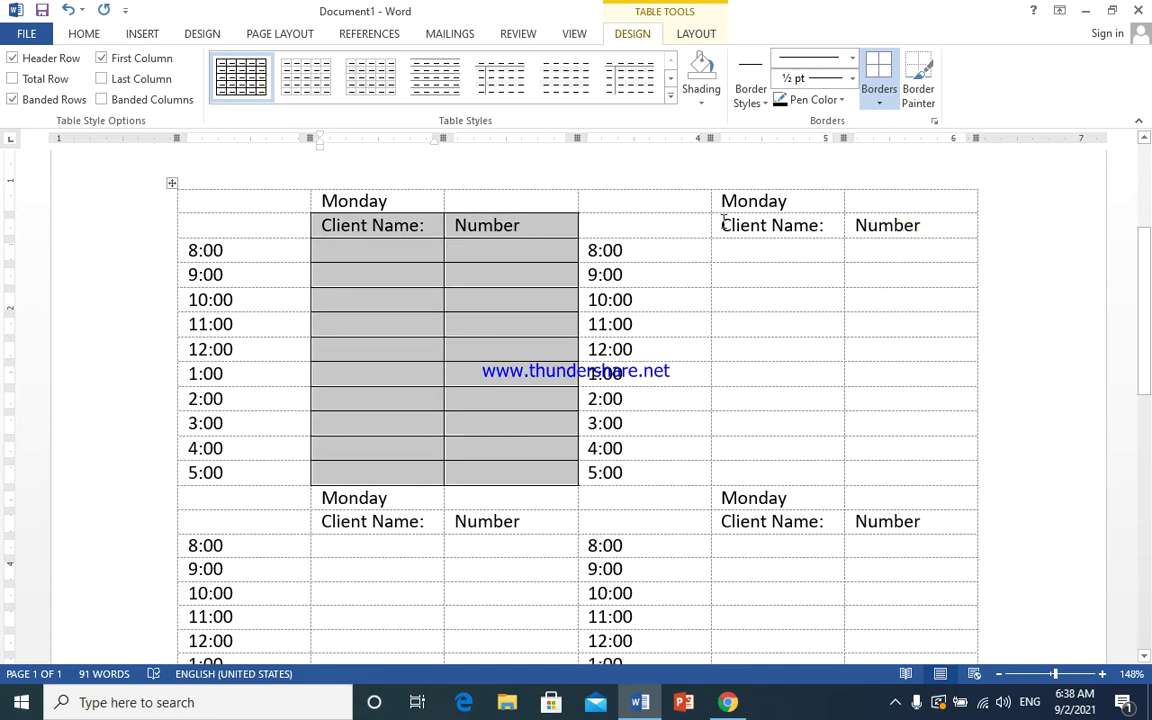
# Step: Apply All Borders to the right block's client cells, then repeat it on the whole table
pyautogui.moveTo(727, 230)
pyautogui.mouseDown()
pyautogui.moveTo(898, 425)
pyautogui.moveTo(907, 466)
pyautogui.mouseUp()
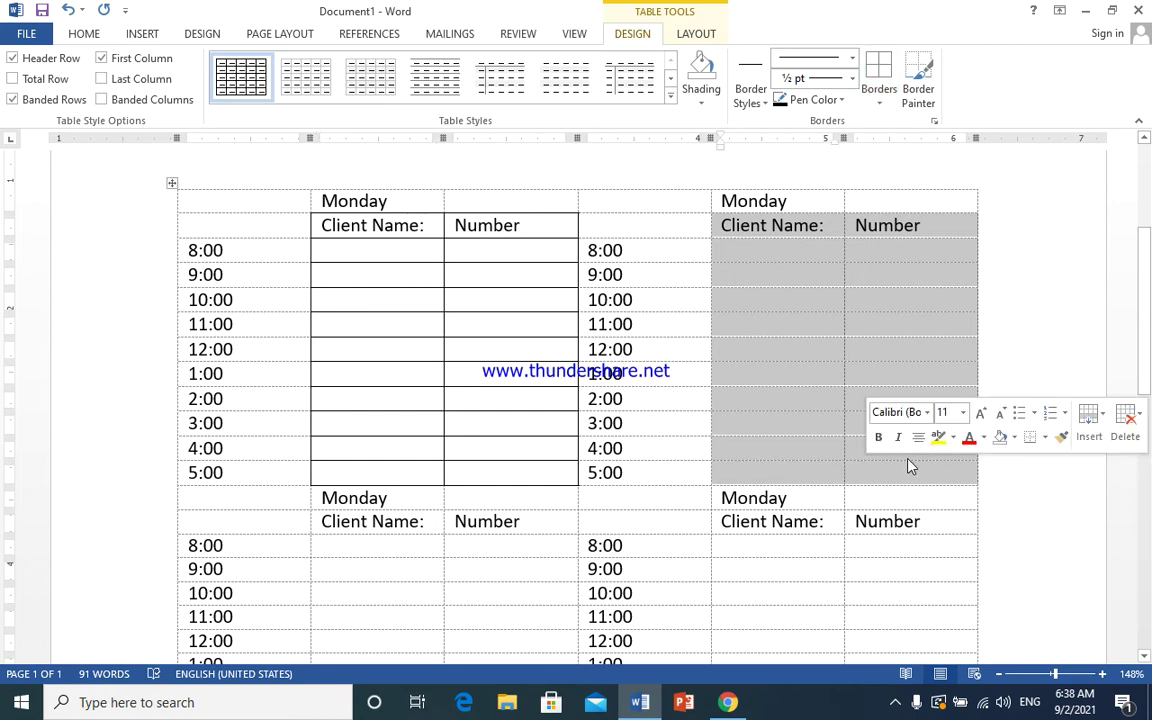
pyautogui.click(880, 88)
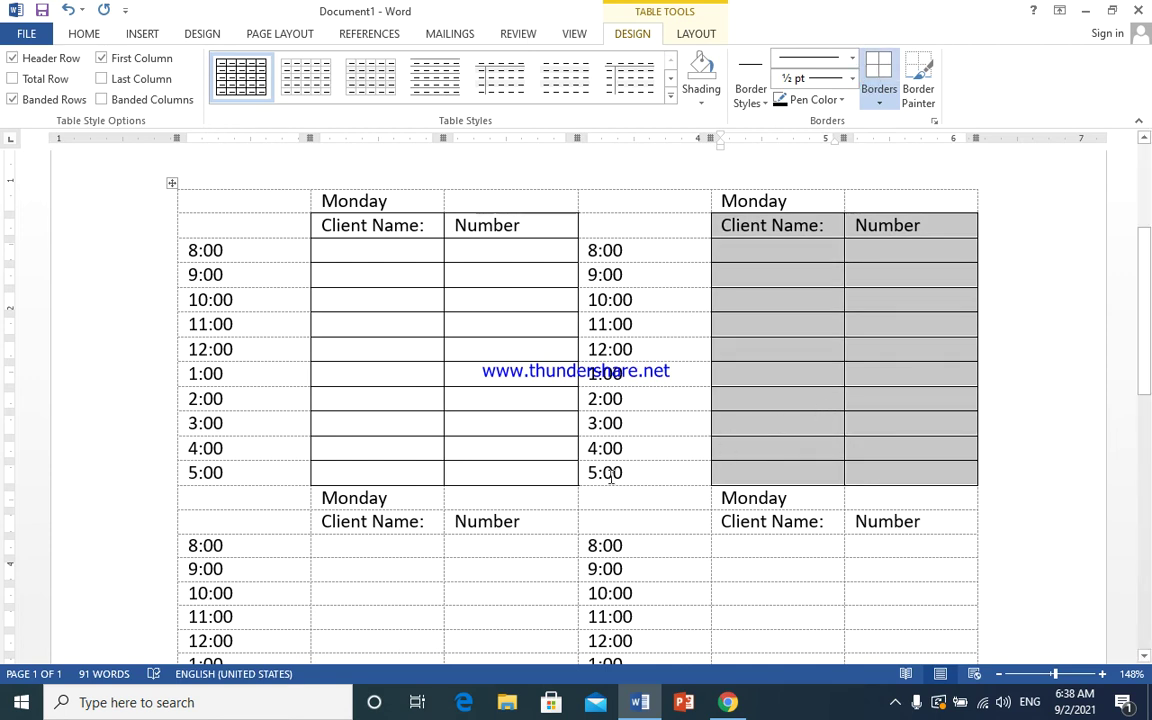
pyautogui.click(348, 278)
pyautogui.hotkey('ctrl', 'a')
pyautogui.press('F4')
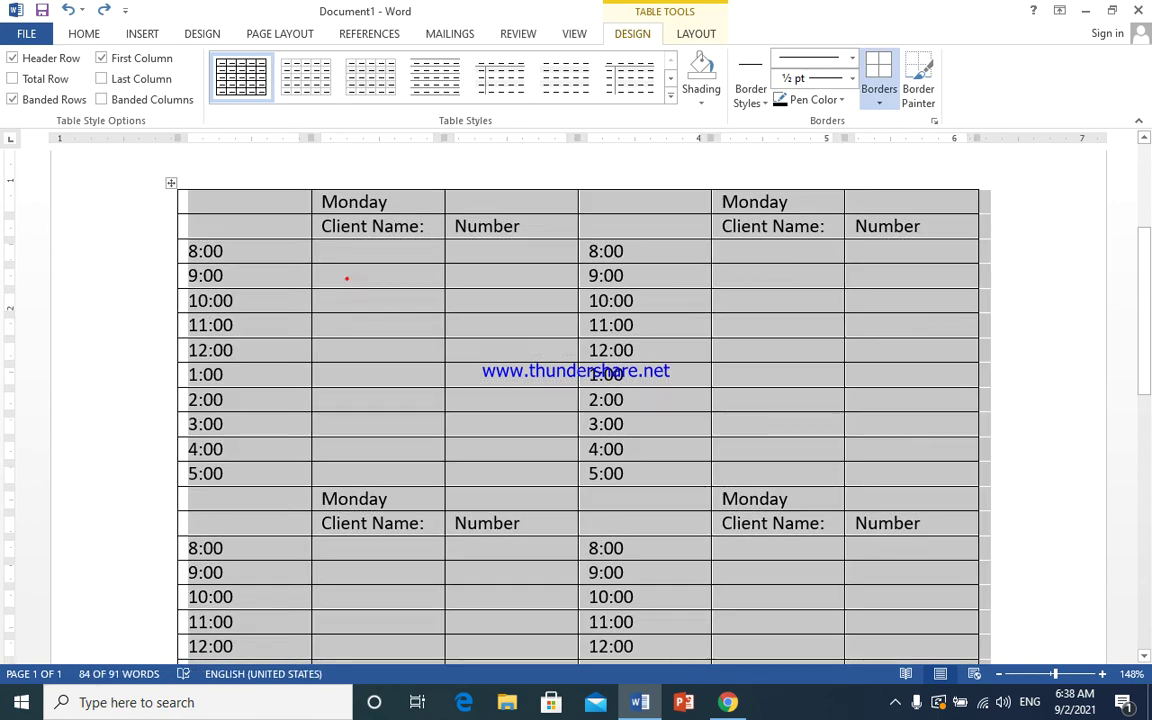
# Step: Narrow the left and right time columns and adjust the Client Name/Number boundaries to widen Client Name
pyautogui.click(346, 278)
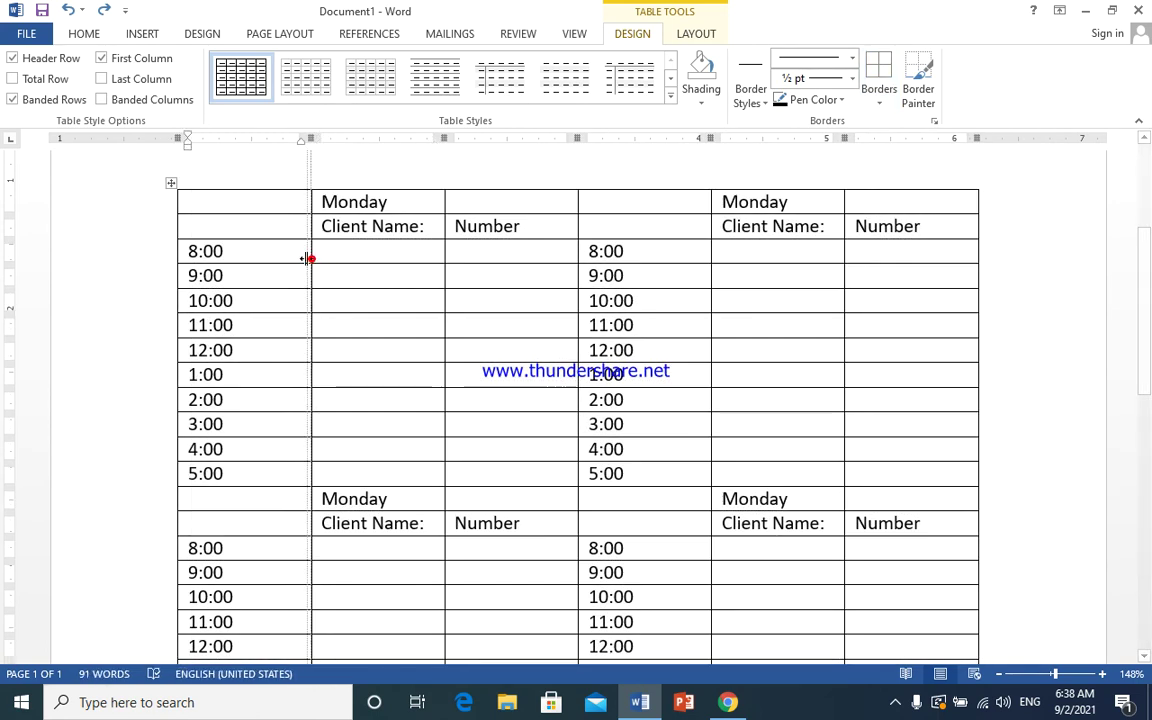
pyautogui.moveTo(309, 258); pyautogui.dragTo(267, 262)
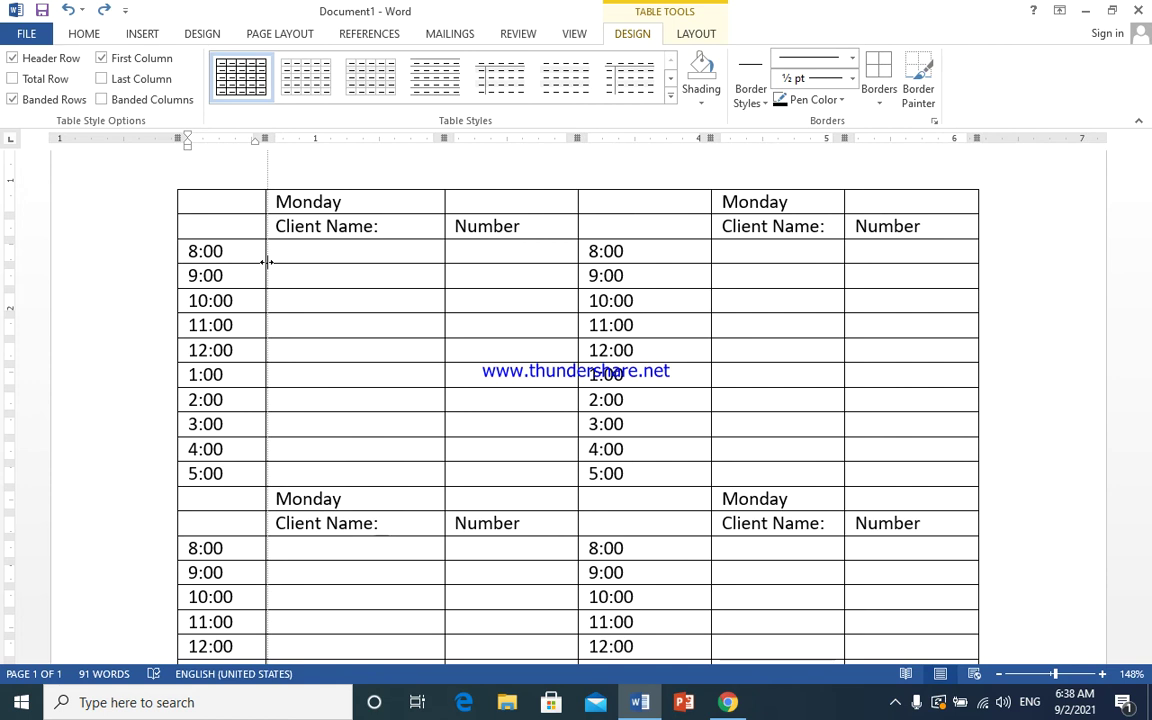
pyautogui.moveTo(444, 260); pyautogui.dragTo(451, 265)
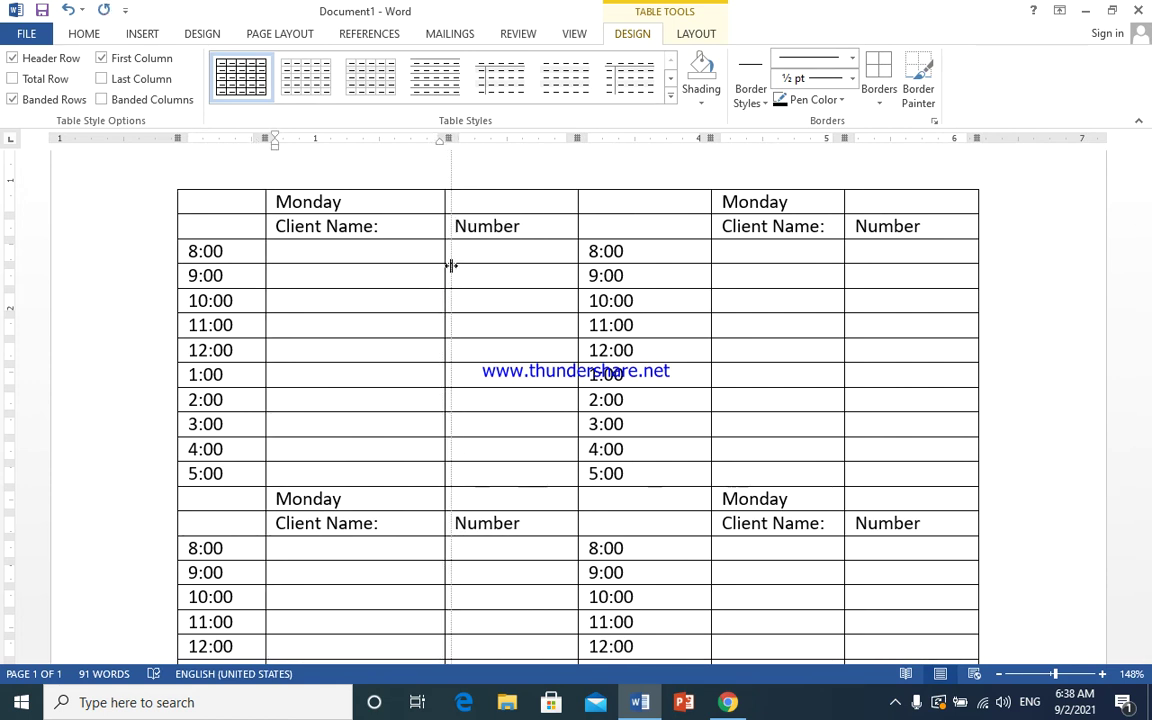
pyautogui.moveTo(451, 265); pyautogui.dragTo(445, 265)
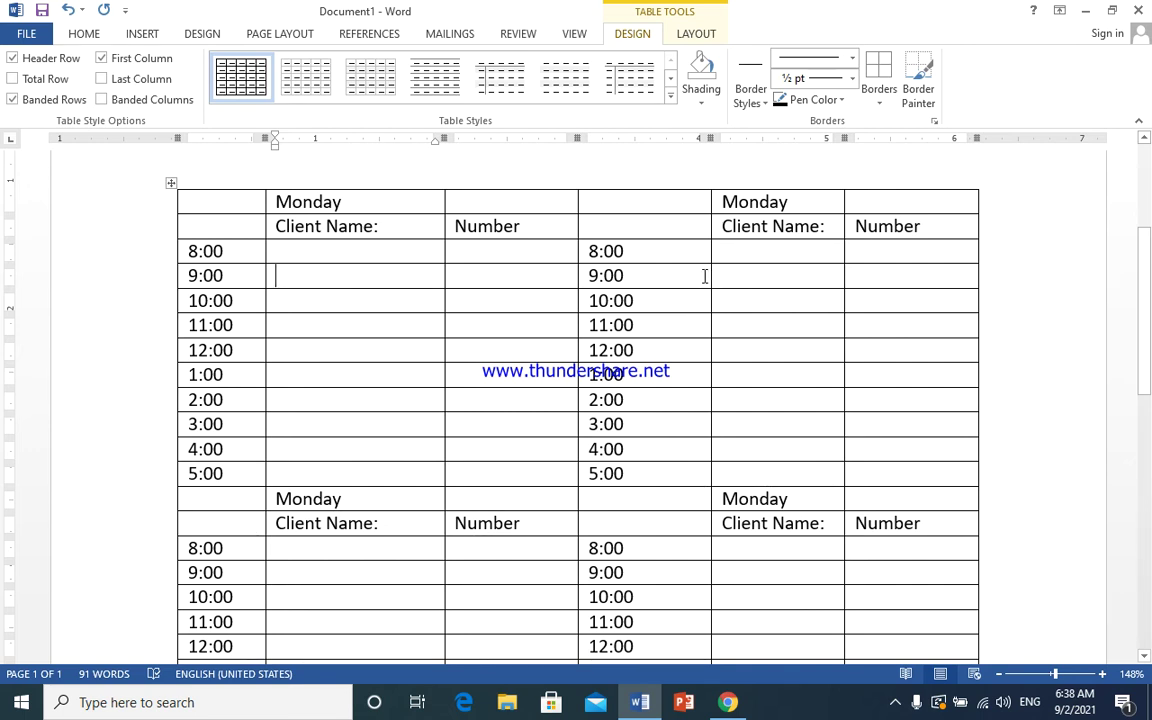
pyautogui.moveTo(711, 276); pyautogui.dragTo(664, 290)
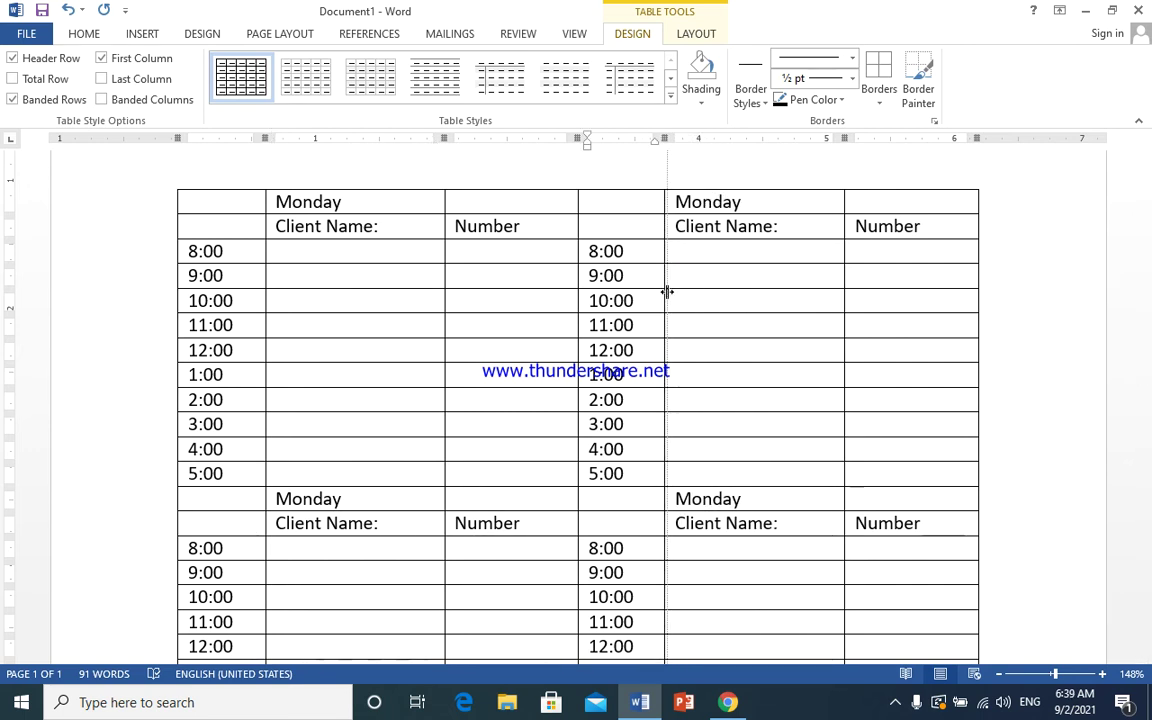
pyautogui.moveTo(843, 296); pyautogui.dragTo(843, 296)
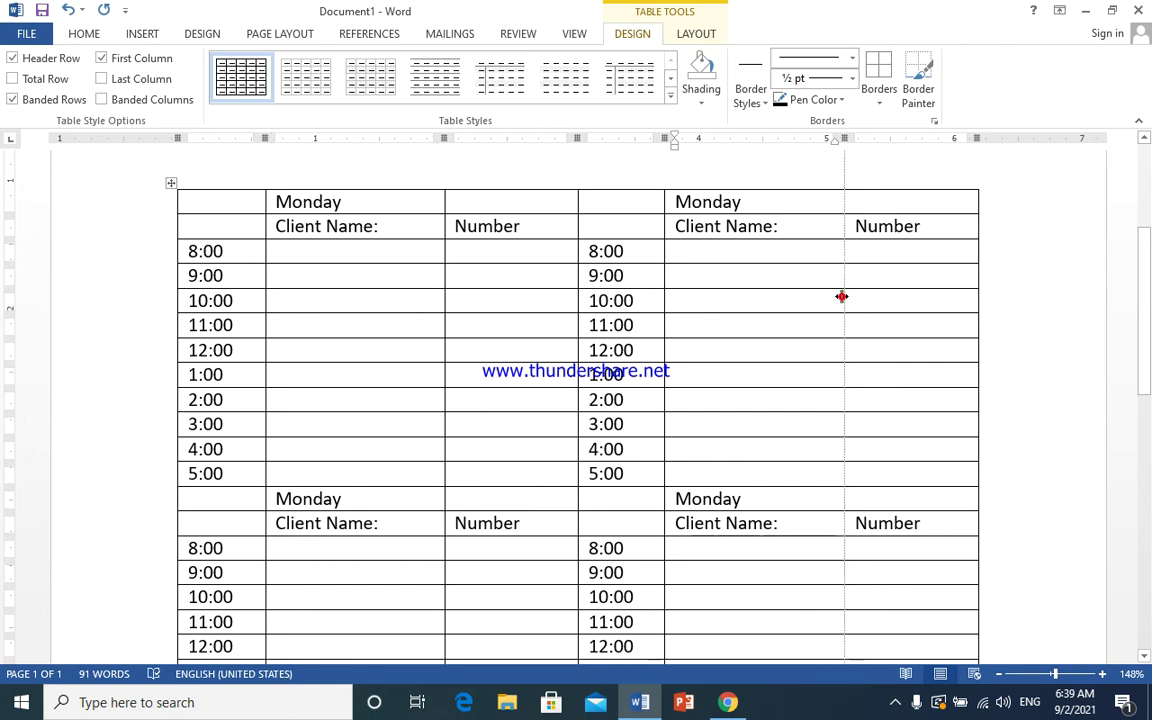
pyautogui.scroll(-5, 726, 426)
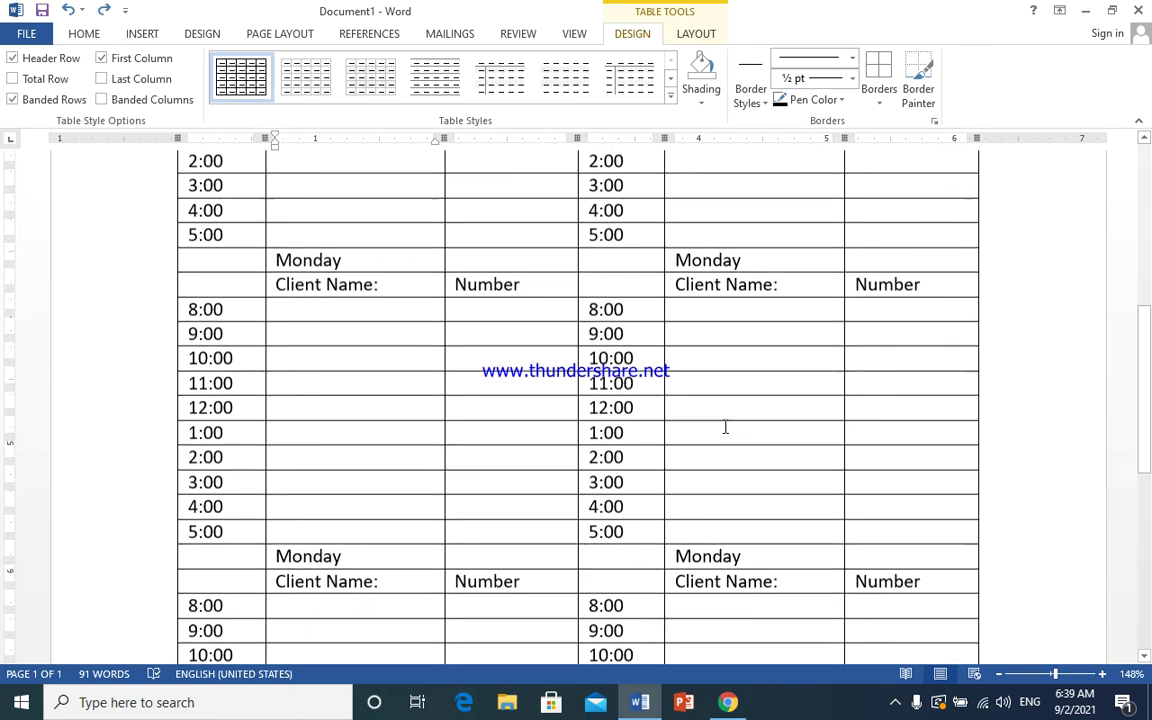
# Step: Select the whole timetable grid and set it to No Border
pyautogui.scroll(3, 726, 426)
pyautogui.scroll(4, 429, 406)
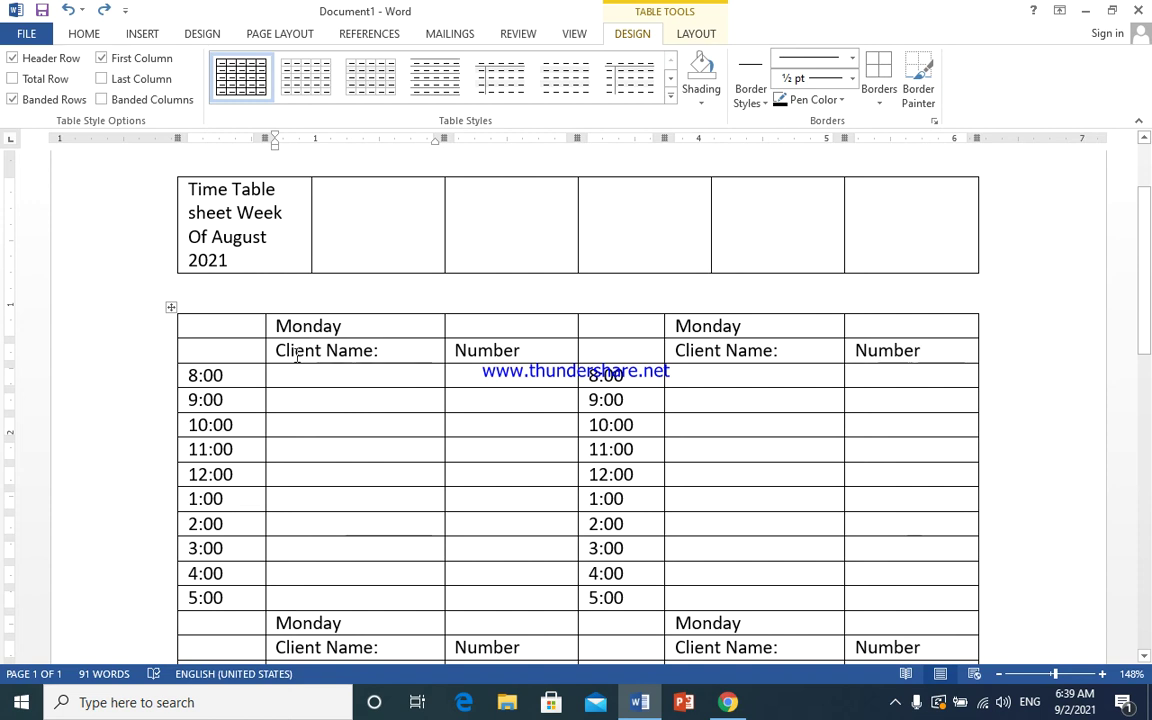
pyautogui.click(171, 307)
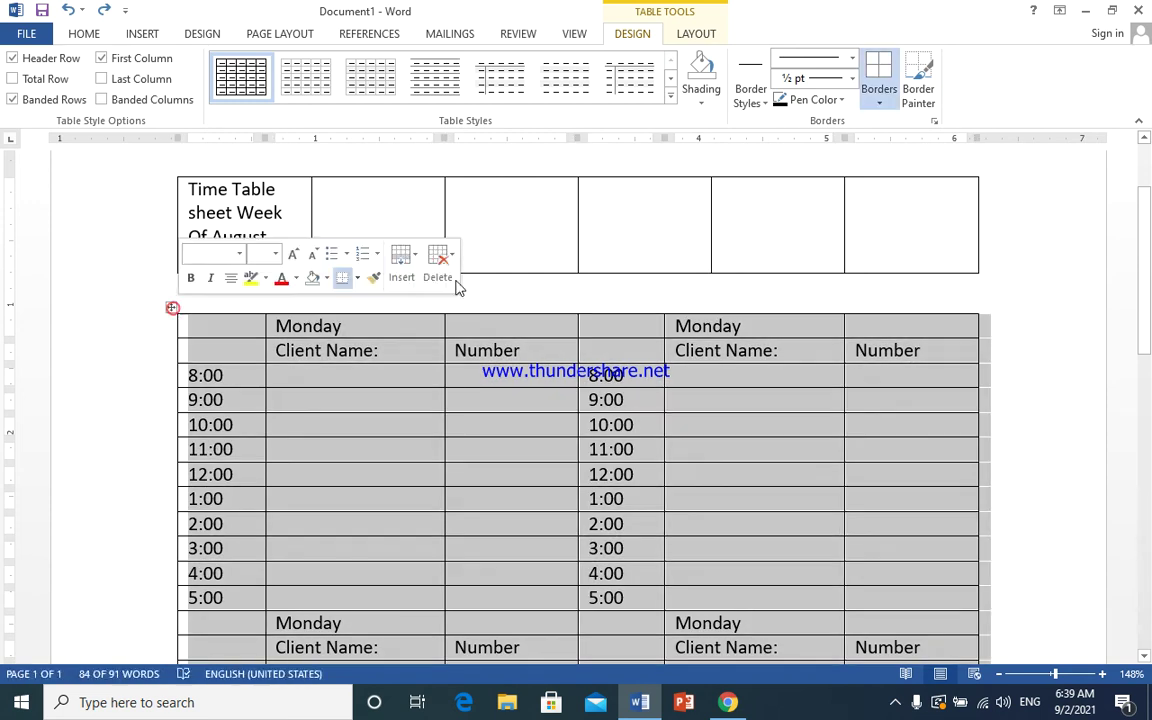
pyautogui.click(881, 103)
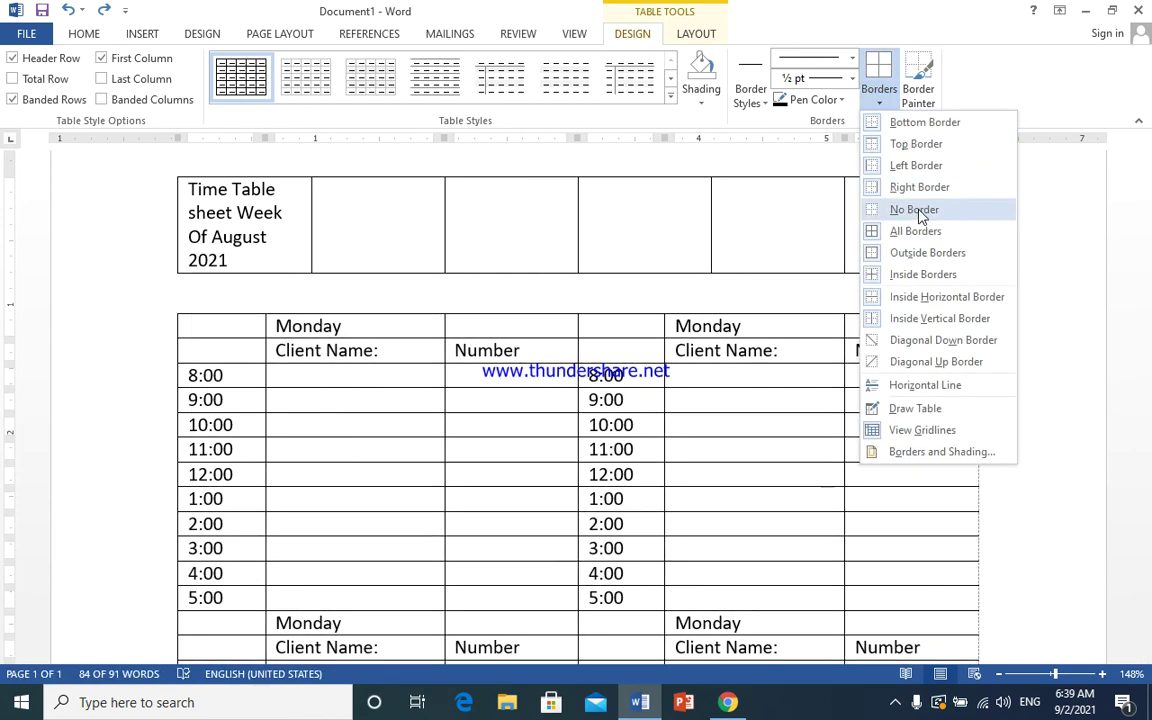
pyautogui.click(918, 212)
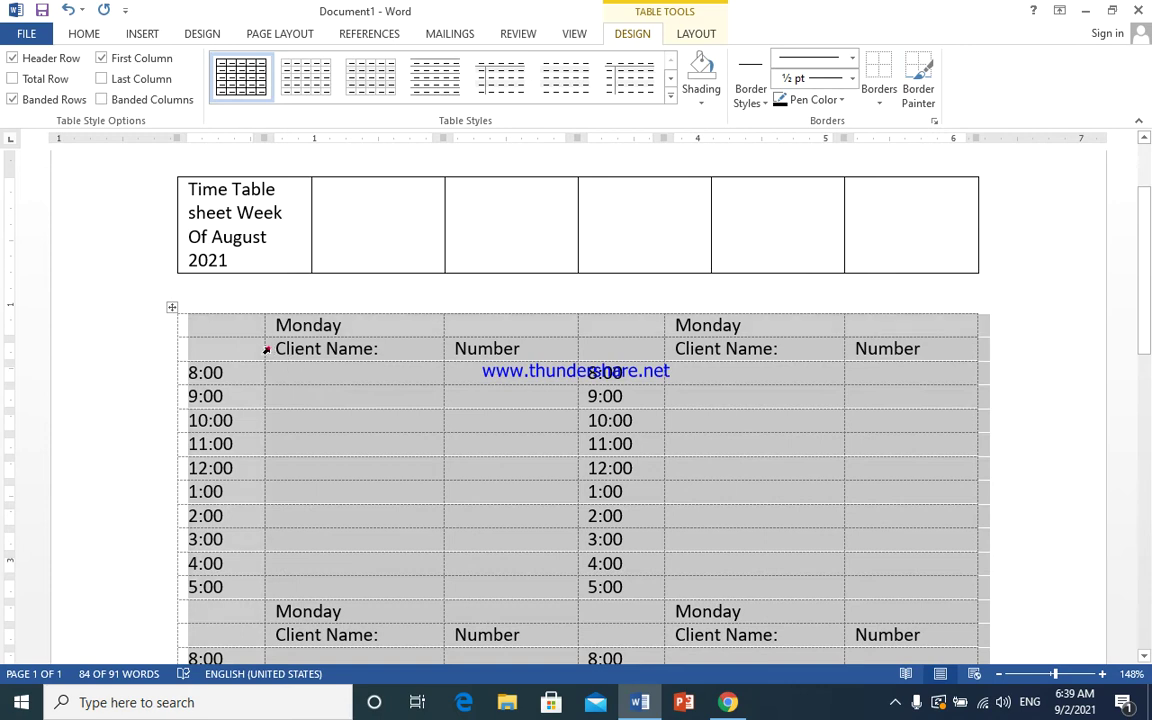
# Step: Select the first block's Client Name and Number cells
pyautogui.click(267, 349)
pyautogui.click(277, 352)
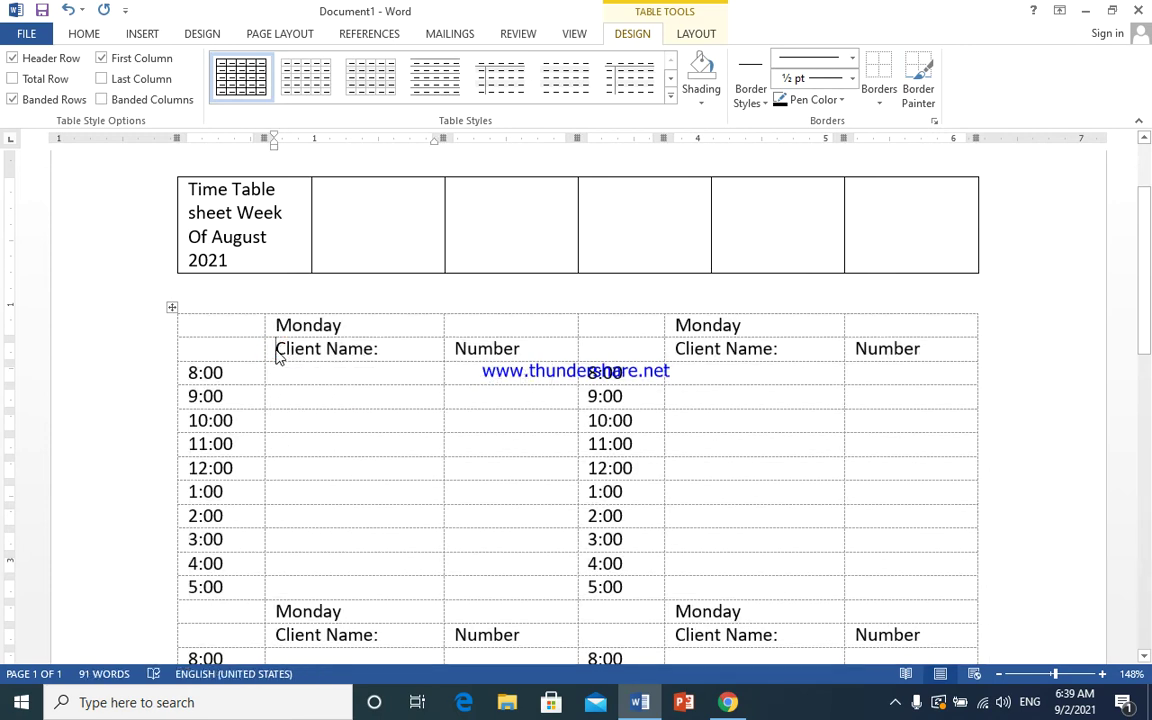
pyautogui.moveTo(279, 358); pyautogui.dragTo(503, 591)
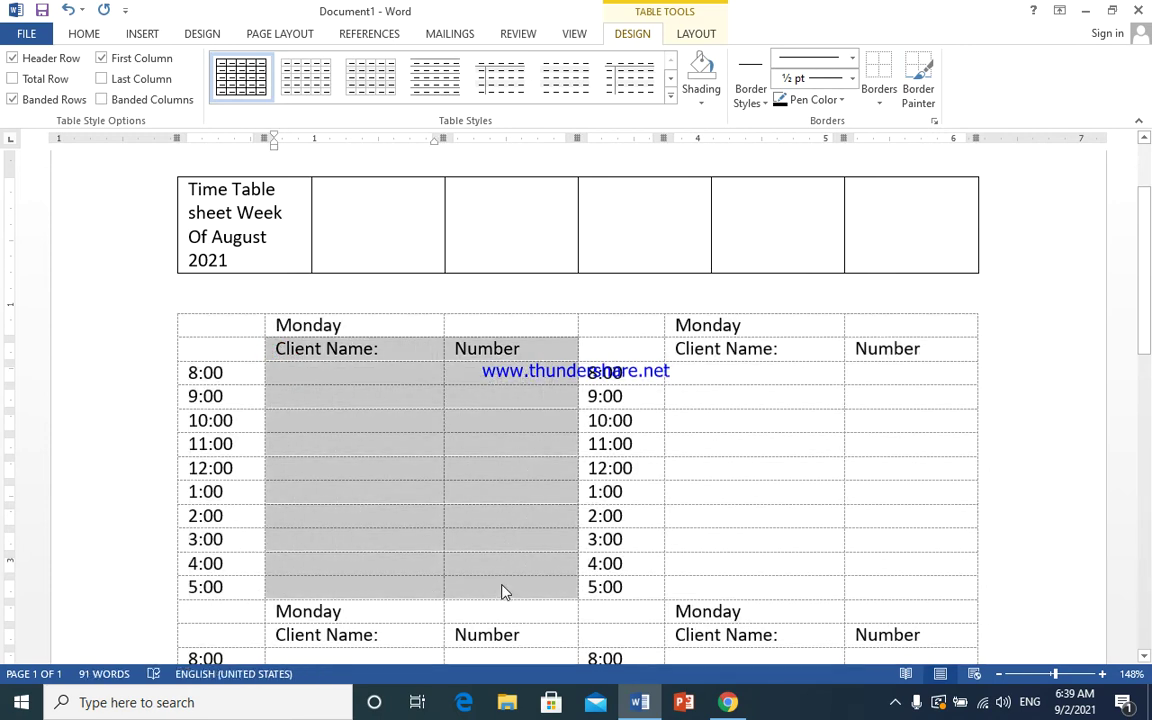
# Step: Apply All Borders to the first block's Client Name and Number cells
pyautogui.click(880, 100)
pyautogui.click(850, 209)
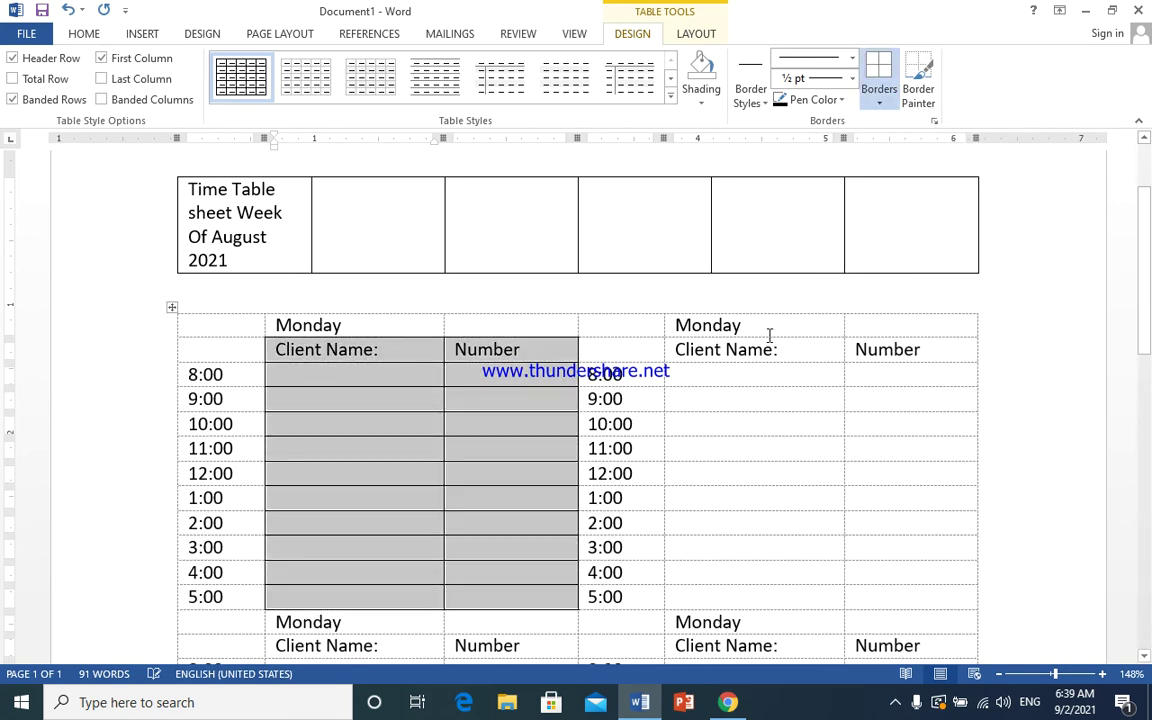
pyautogui.scroll(-2, 750, 340)
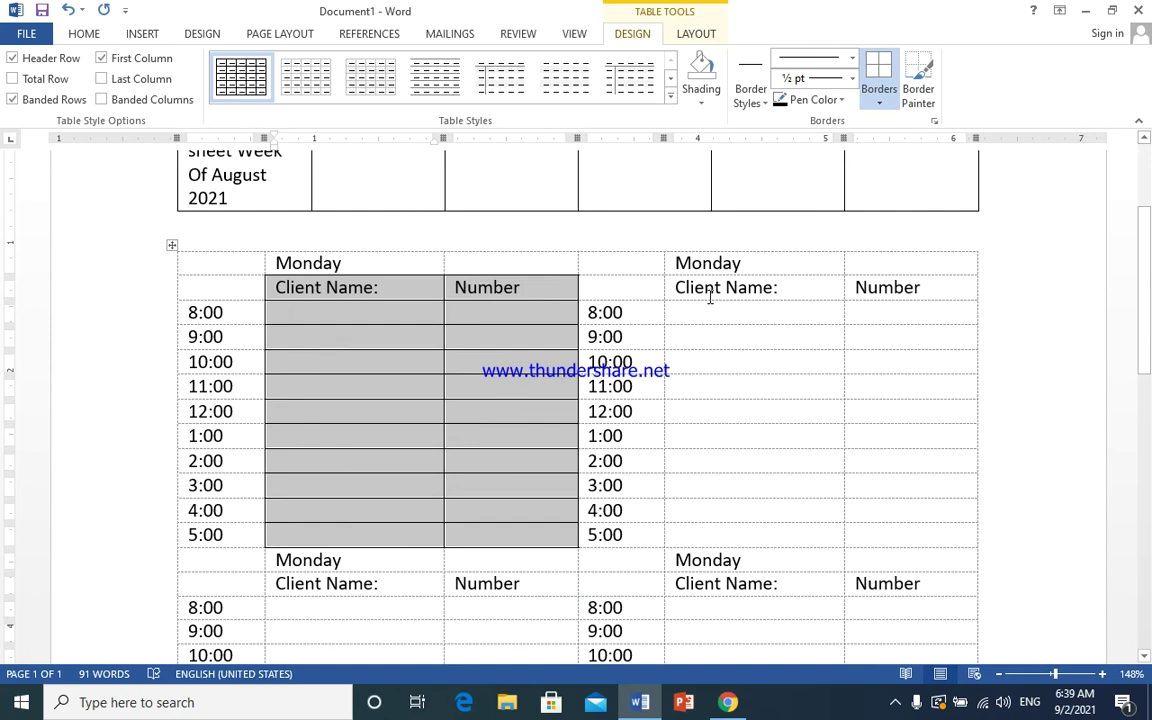
pyautogui.moveTo(702, 289)
pyautogui.mouseDown()
pyautogui.moveTo(858, 309)
pyautogui.moveTo(872, 527)
pyautogui.mouseUp()
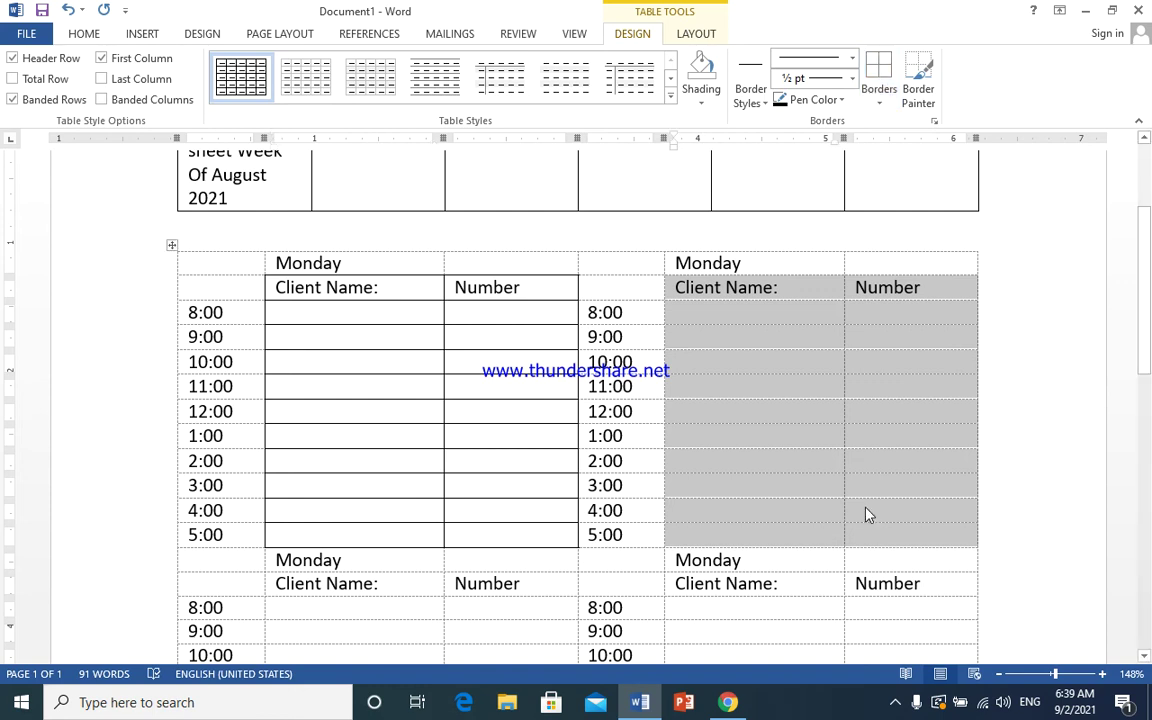
# Step: Select the remaining blocks' Client Name and Number cells and give them All Borders
pyautogui.scroll(-5, 522, 432)
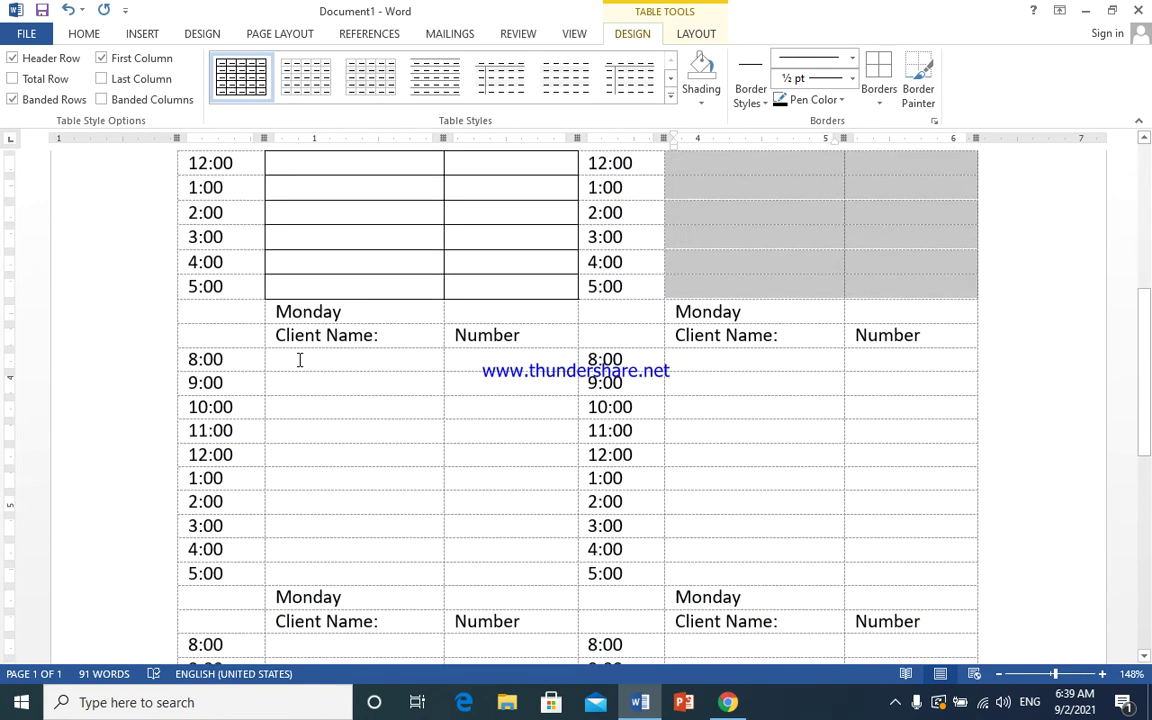
pyautogui.moveTo(299, 361); pyautogui.dragTo(490, 494)
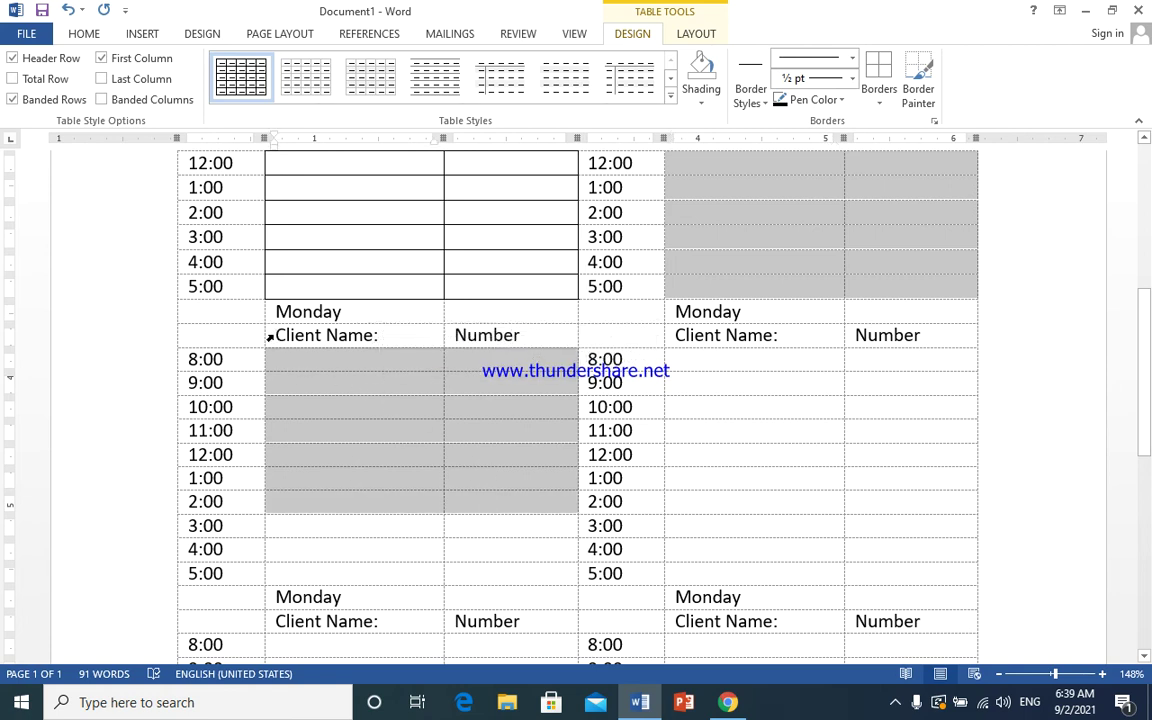
pyautogui.moveTo(272, 336)
pyautogui.mouseDown()
pyautogui.moveTo(480, 519)
pyautogui.moveTo(500, 575)
pyautogui.mouseUp()
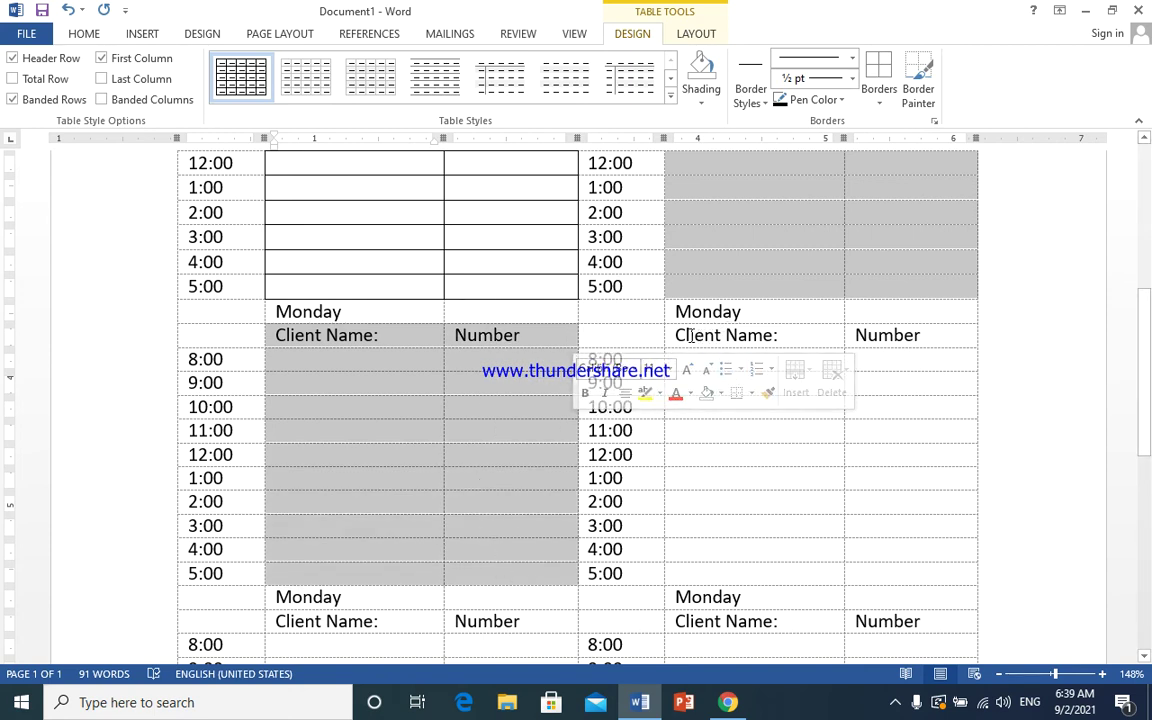
pyautogui.moveTo(684, 335)
pyautogui.mouseDown()
pyautogui.moveTo(900, 480)
pyautogui.moveTo(887, 566)
pyautogui.mouseUp()
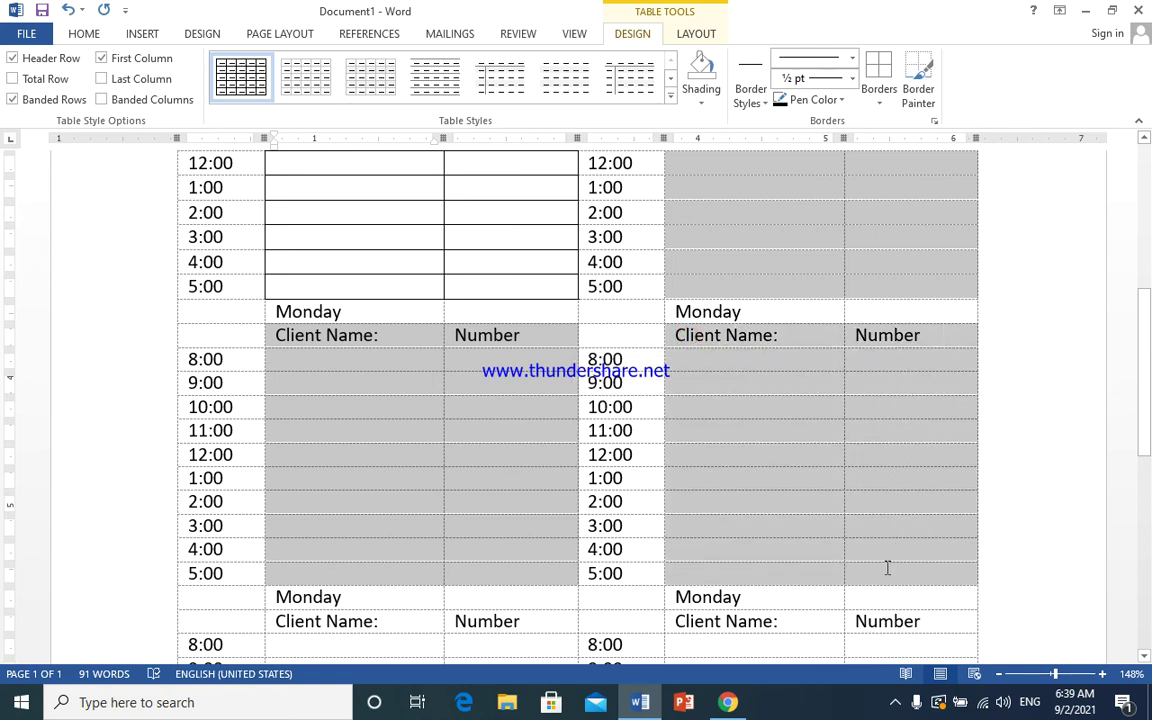
pyautogui.scroll(-3, 478, 346)
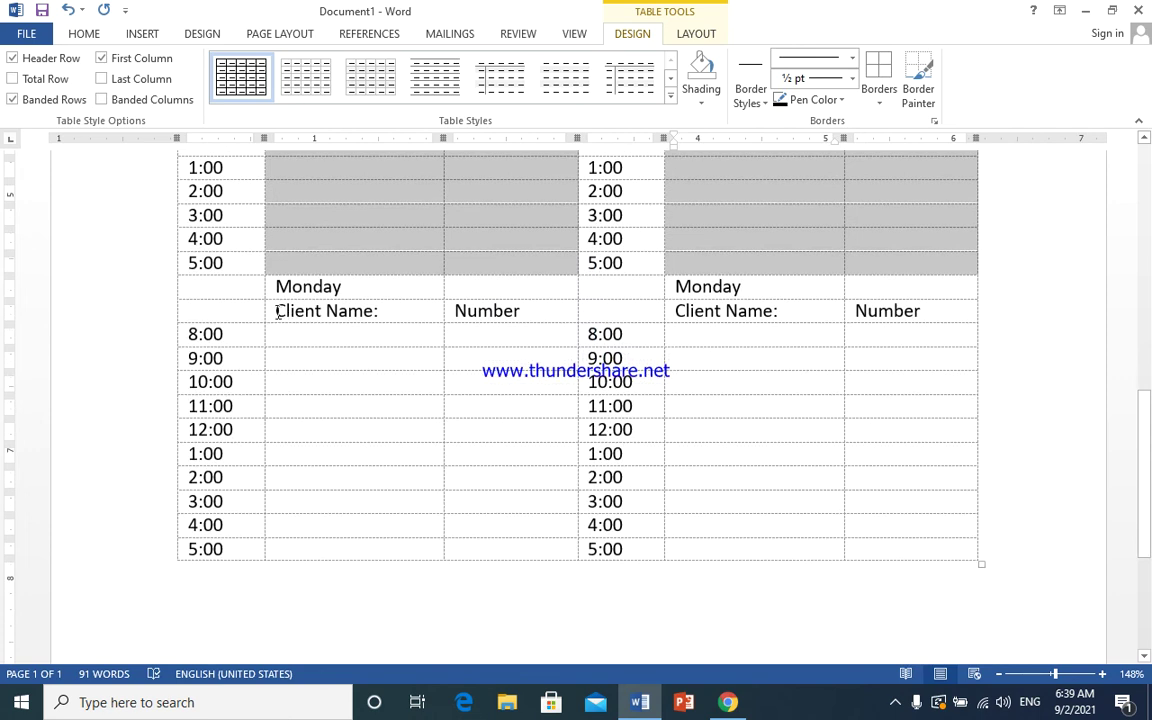
pyautogui.moveTo(277, 311); pyautogui.dragTo(504, 549)
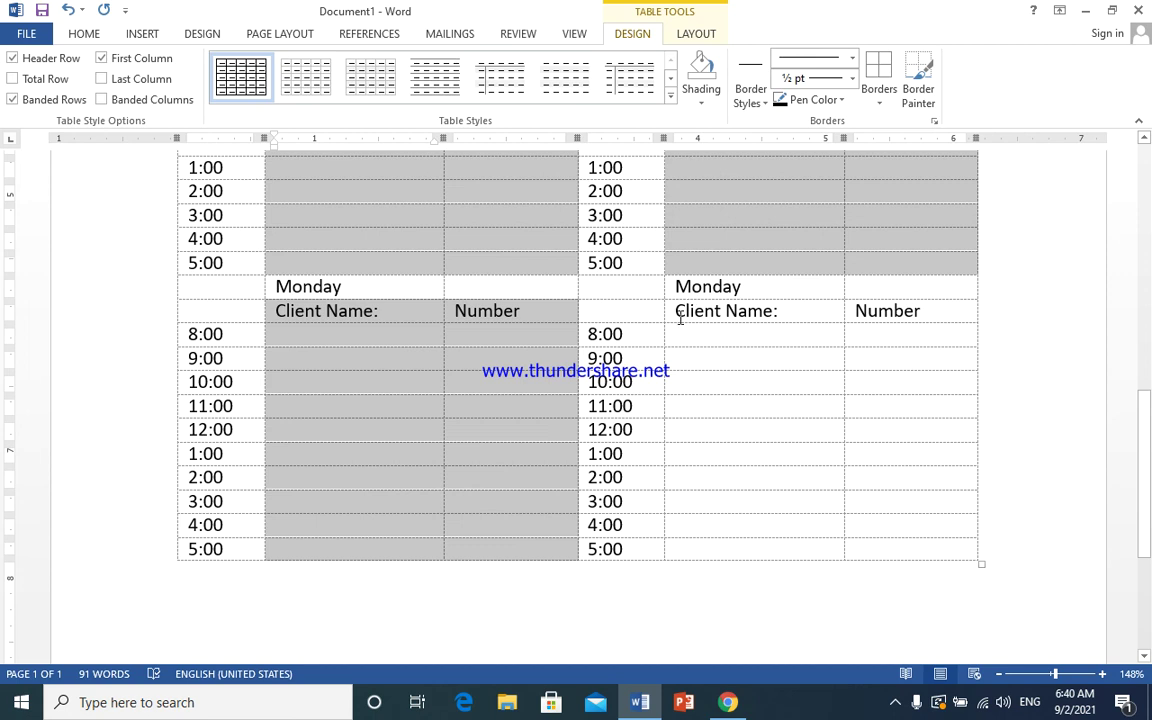
pyautogui.moveTo(681, 314); pyautogui.dragTo(880, 550)
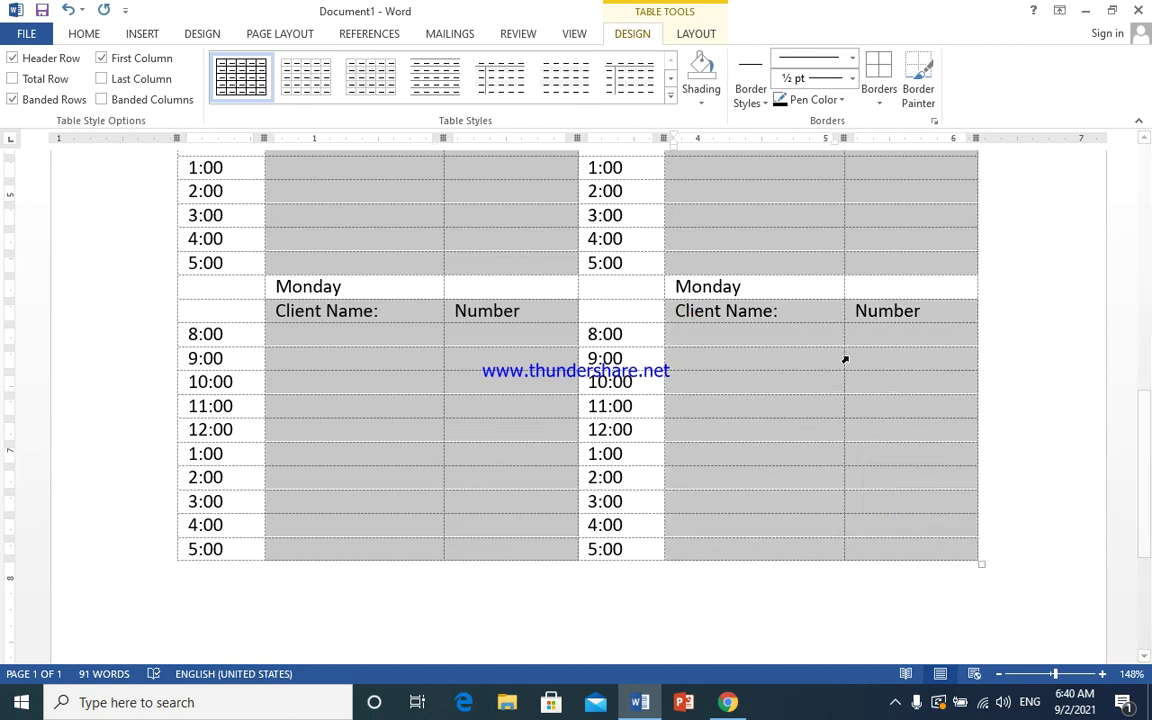
pyautogui.click(880, 70)
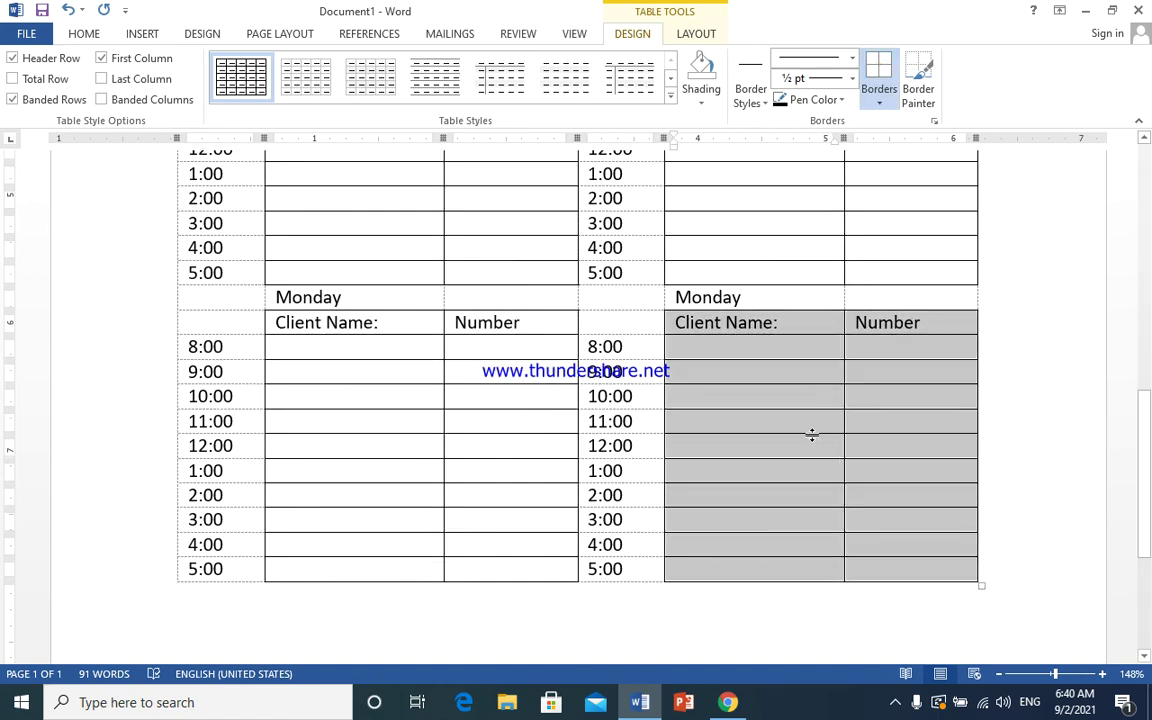
# Step: Select the upper-left block's Client Name and Number header cells
pyautogui.scroll(3, 812, 434)
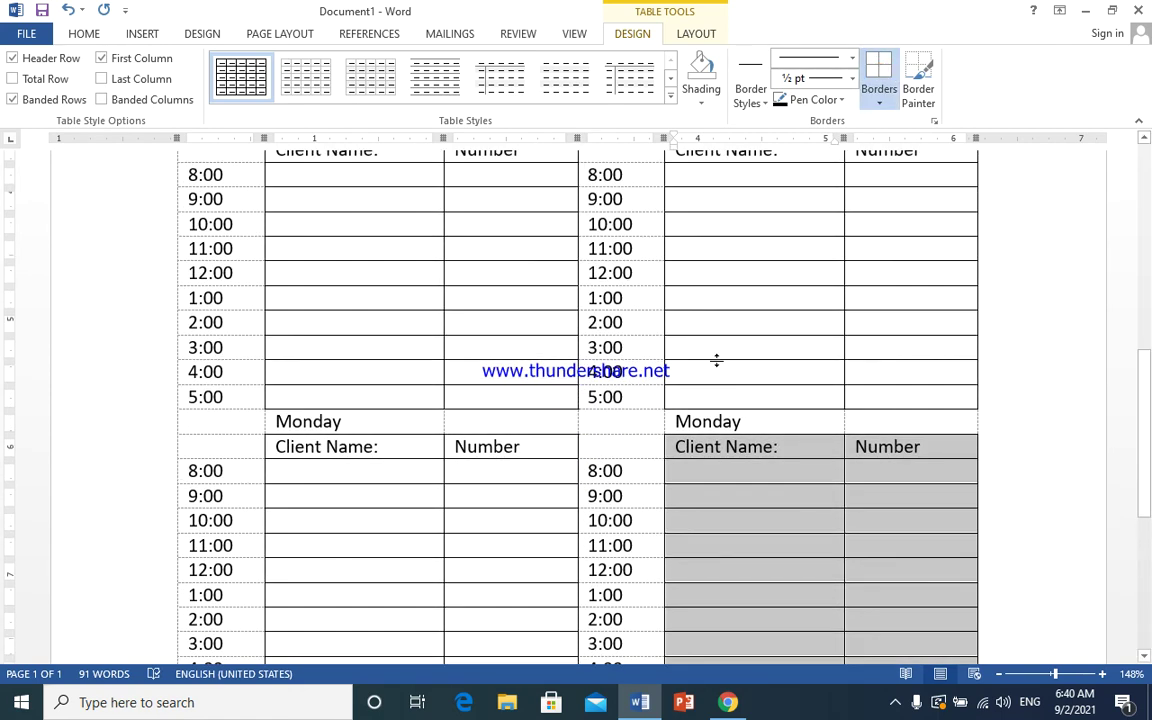
pyautogui.scroll(-10, 716, 360)
pyautogui.scroll(1, 716, 365)
pyautogui.scroll(1, 716, 368)
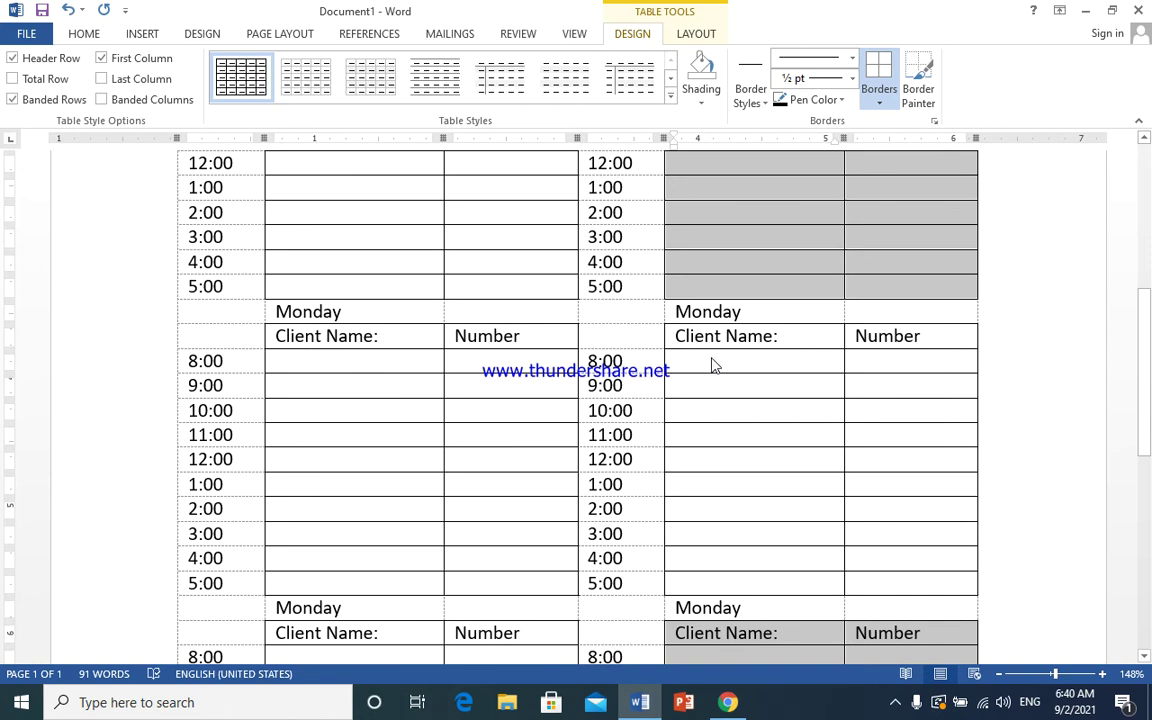
pyautogui.scroll(4, 694, 411)
pyautogui.scroll(3, 698, 416)
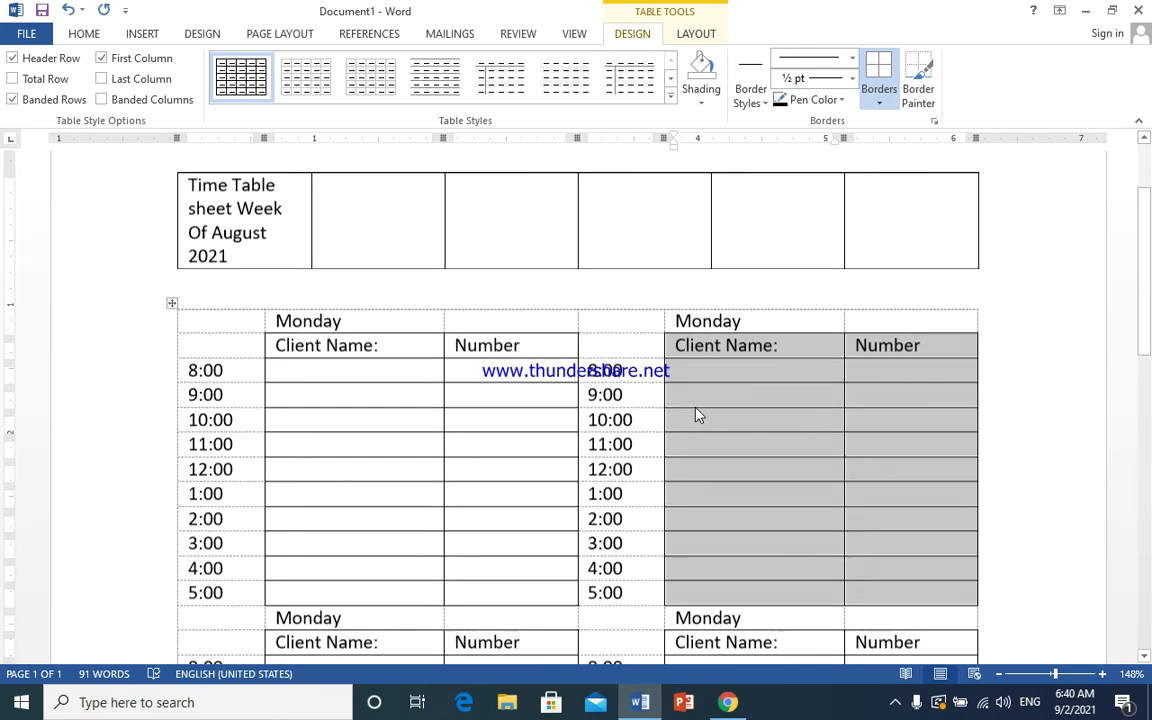
pyautogui.scroll(-3, 698, 416)
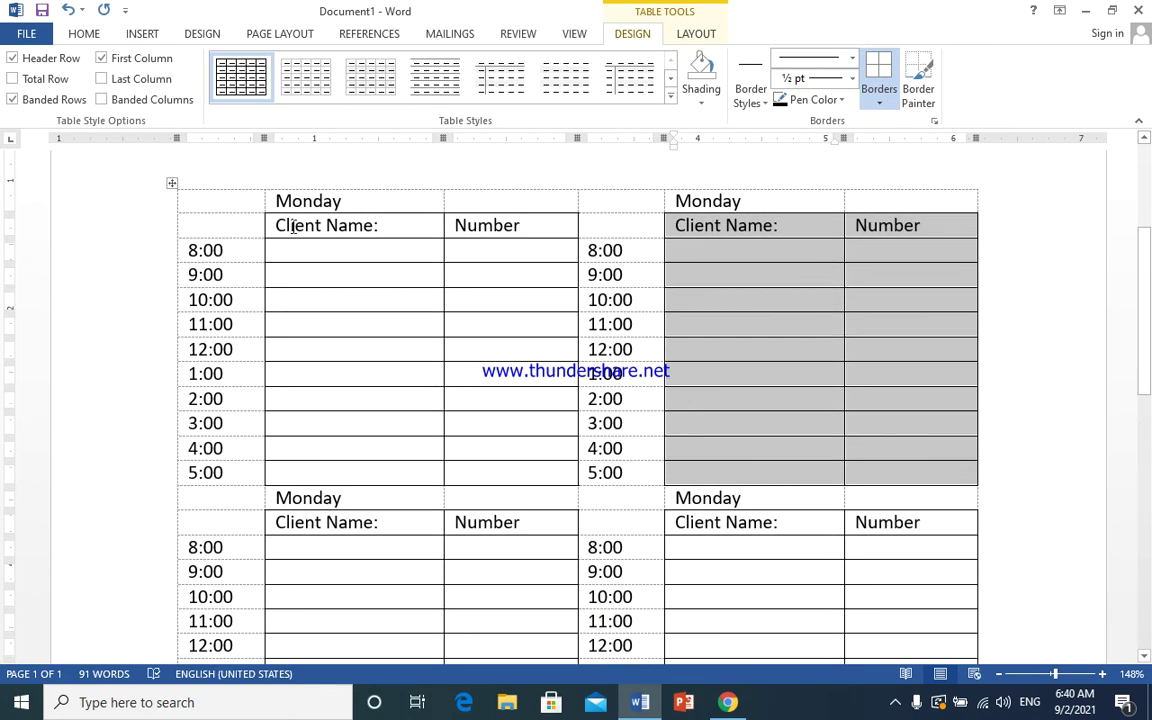
pyautogui.moveTo(293, 228); pyautogui.dragTo(494, 240)
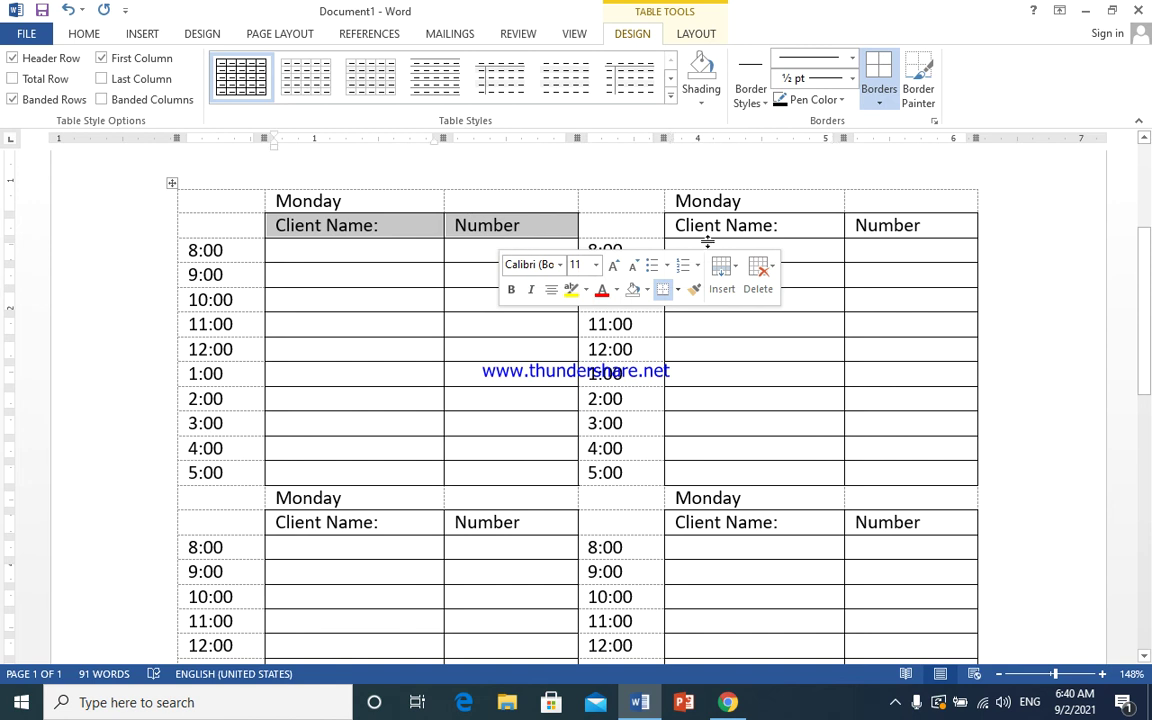
# Step: Ctrl-select the Client Name/Number header rows of the upper and lower, left and right blocks
pyautogui.moveTo(703, 225)
pyautogui.mouseDown()
pyautogui.moveTo(828, 242)
pyautogui.moveTo(872, 229)
pyautogui.mouseUp()
pyautogui.scroll(-3, 422, 436)
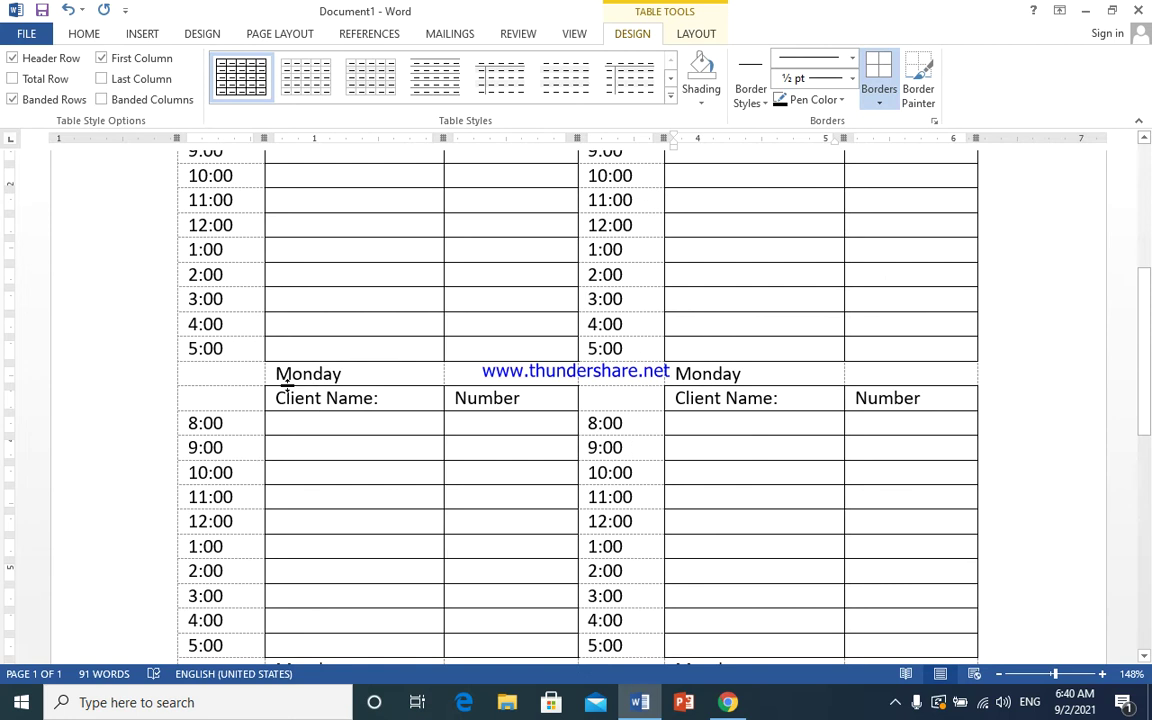
pyautogui.moveTo(286, 397); pyautogui.dragTo(460, 398)
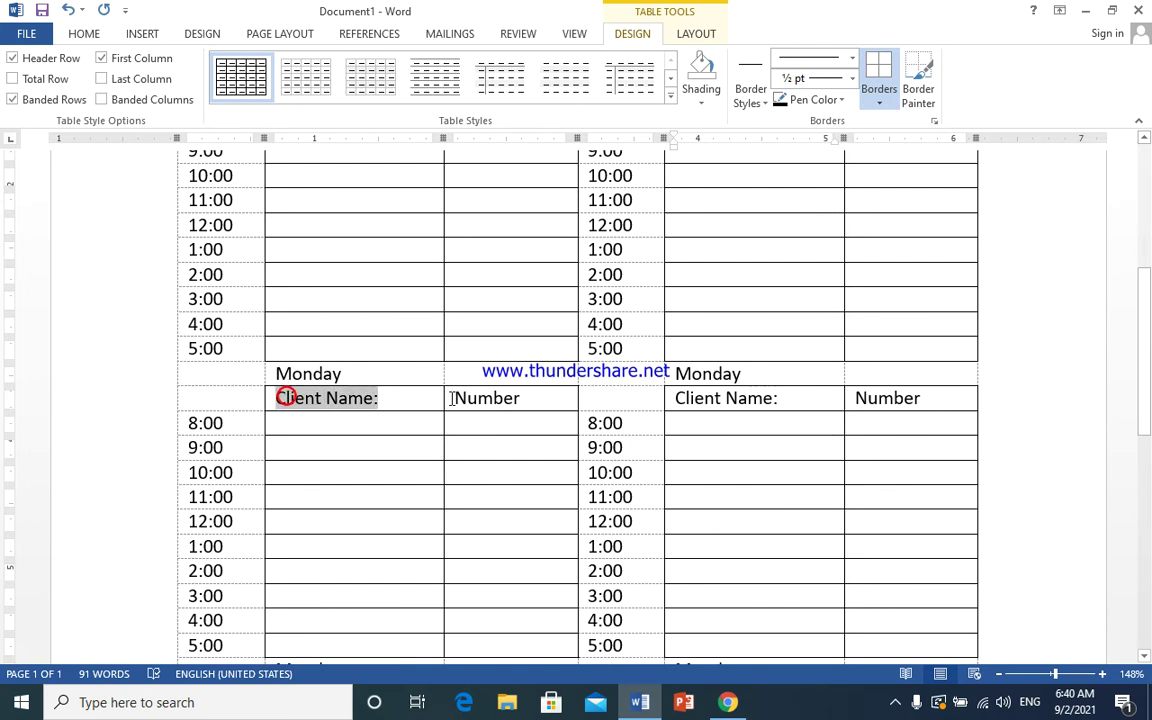
pyautogui.click(704, 401)
pyautogui.moveTo(704, 401); pyautogui.dragTo(889, 410)
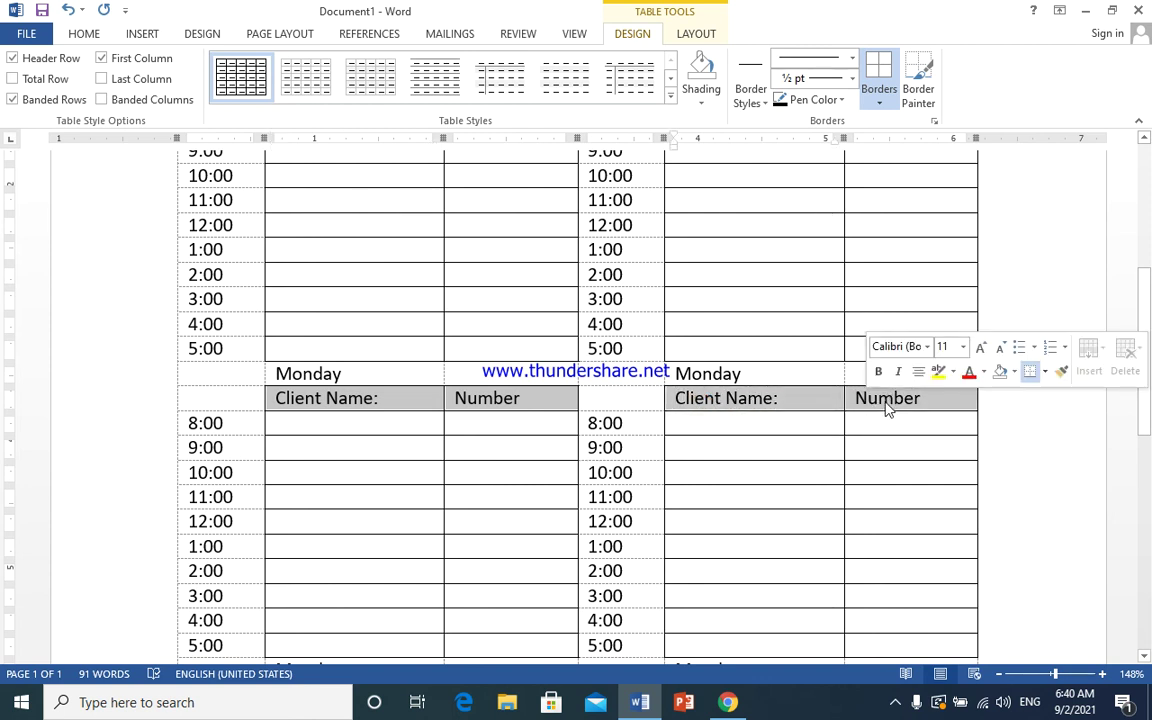
pyautogui.scroll(-5, 432, 437)
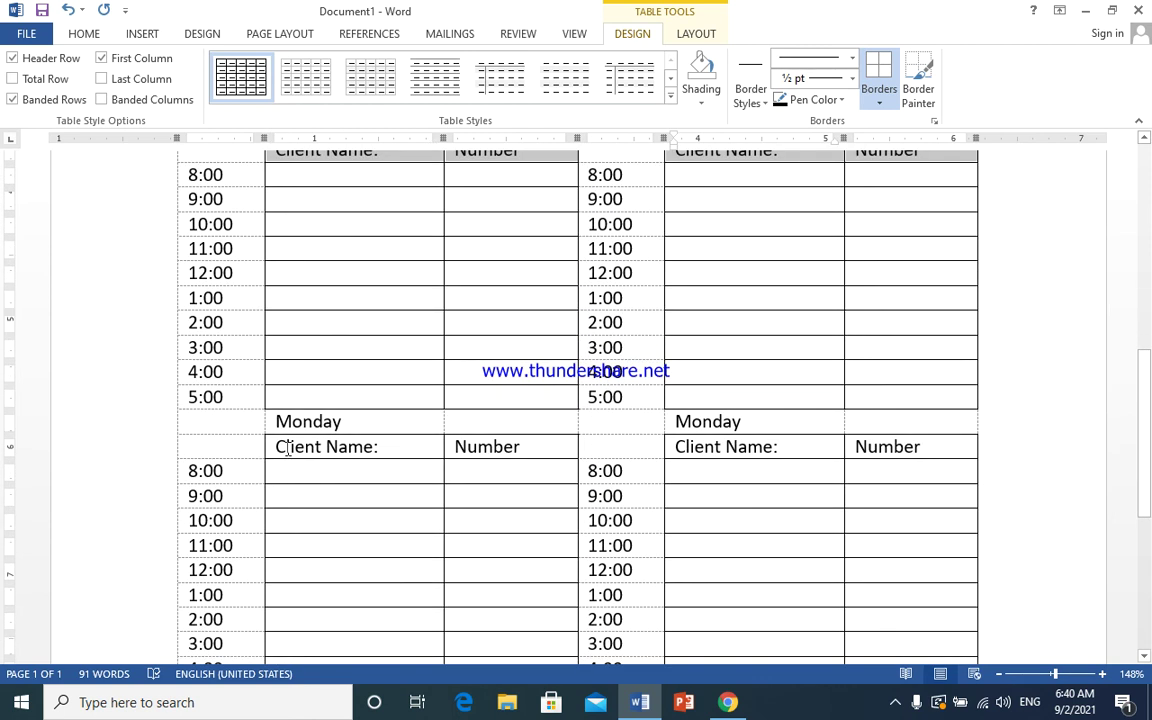
pyautogui.moveTo(287, 449); pyautogui.dragTo(547, 458)
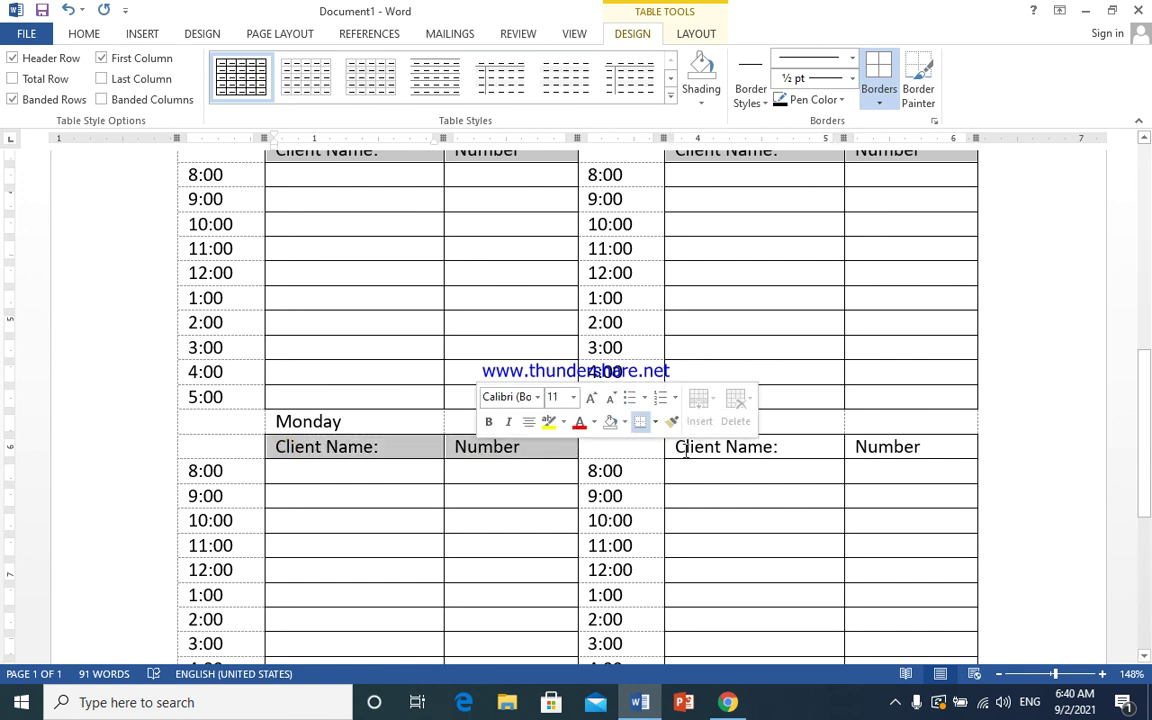
pyautogui.moveTo(684, 448); pyautogui.dragTo(893, 462)
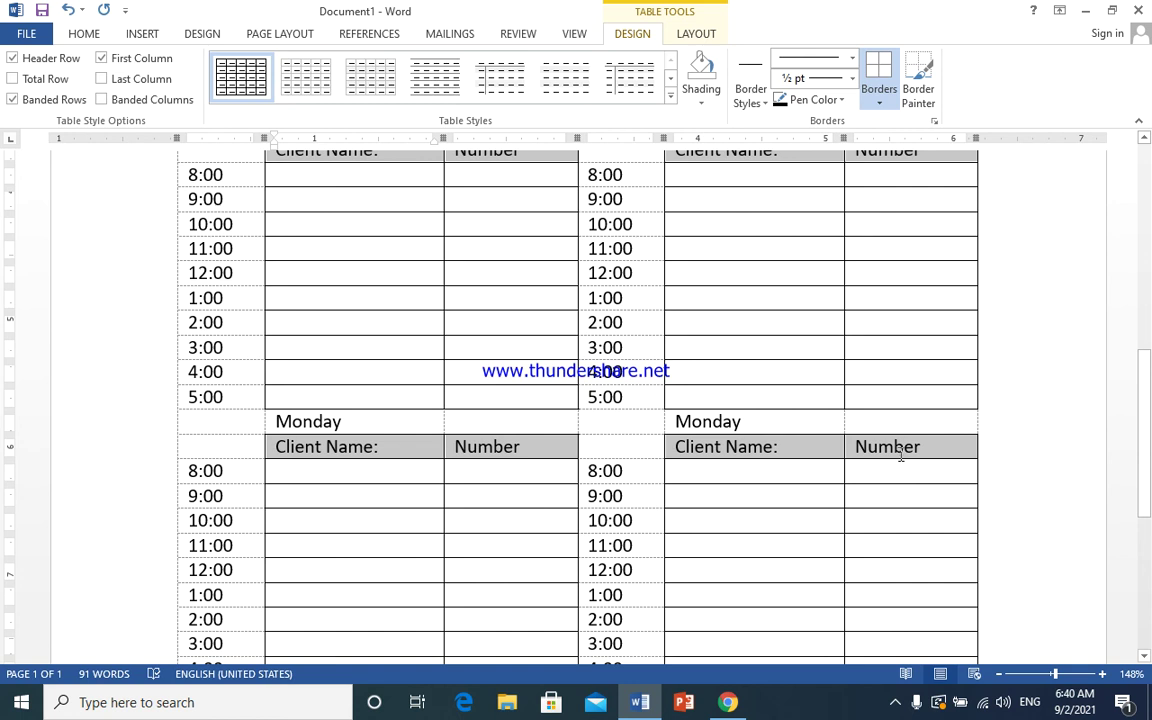
pyautogui.scroll(-3, 790, 520)
pyautogui.scroll(5, 790, 533)
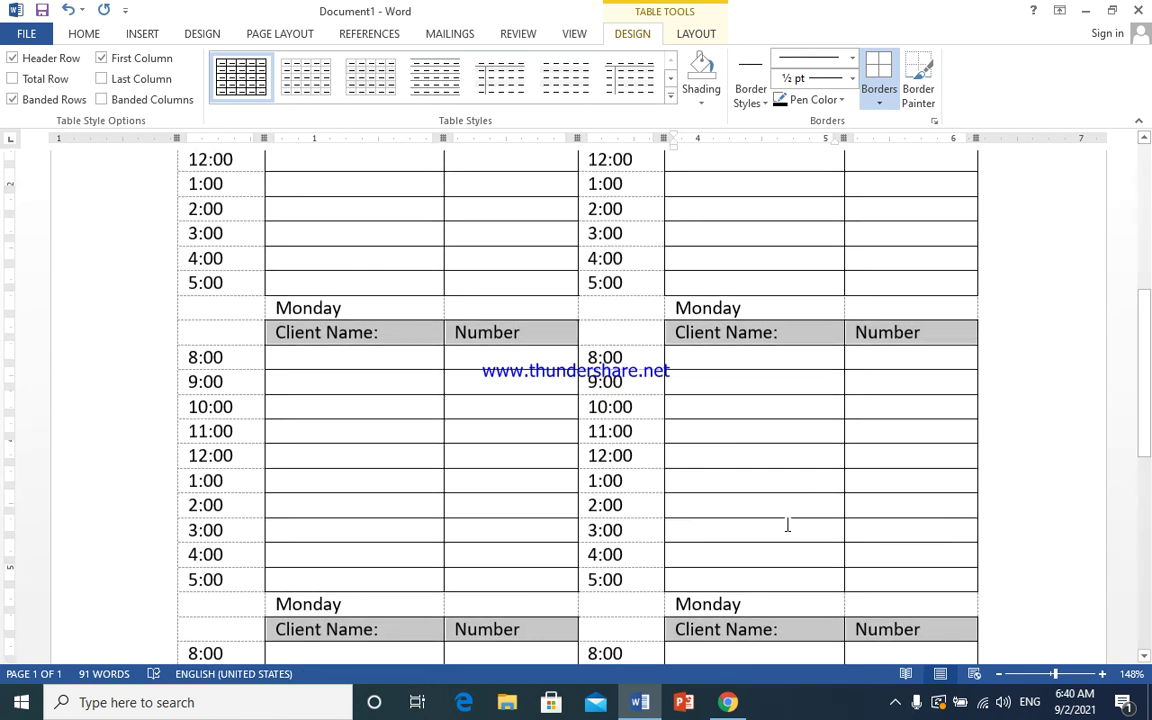
pyautogui.scroll(4, 785, 525)
pyautogui.scroll(1, 783, 523)
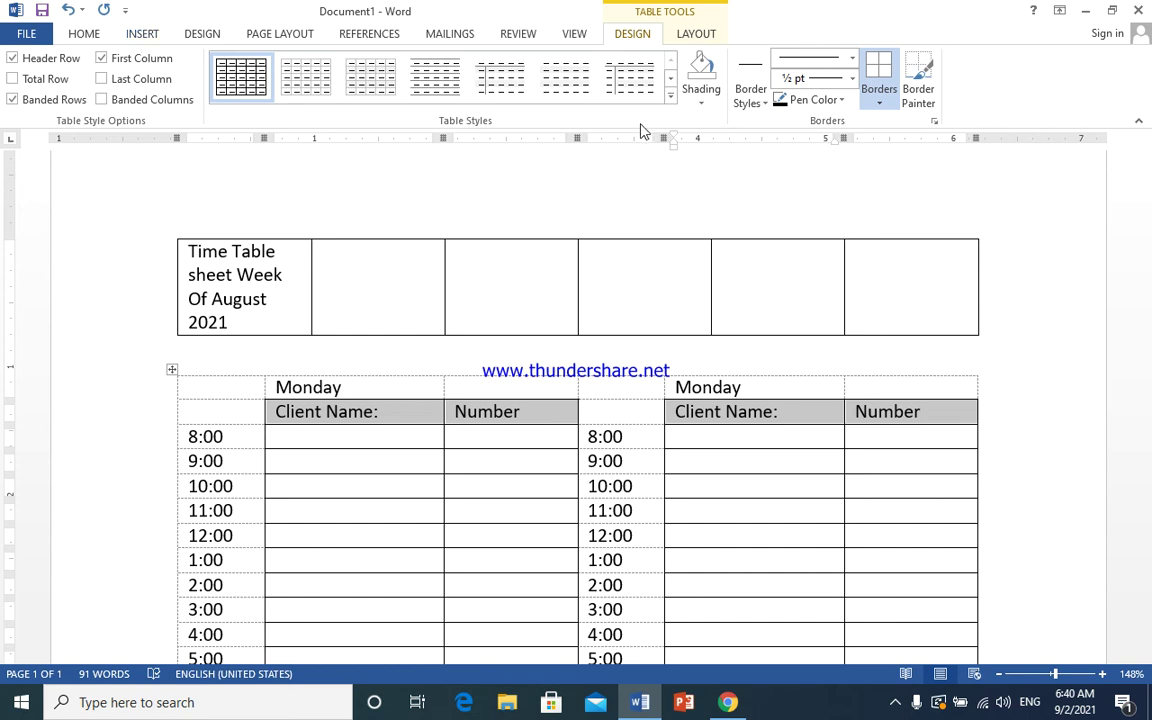
# Step: Shade the selected header rows blue and make their text bold and white
pyautogui.click(711, 101)
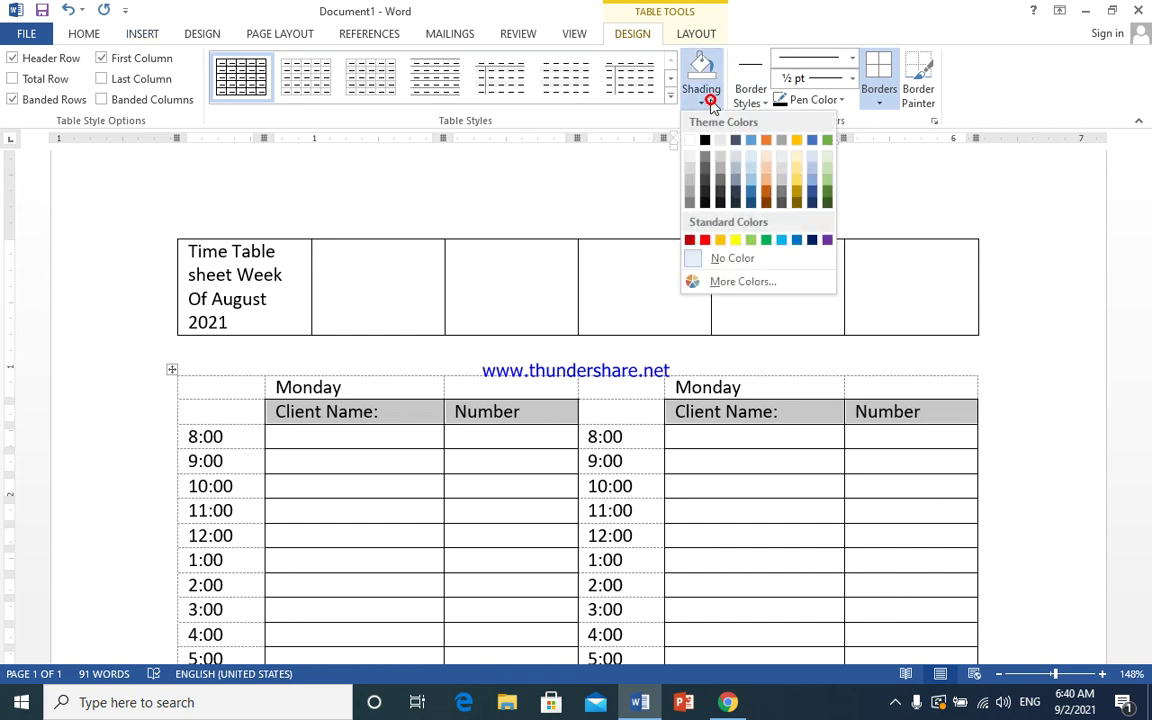
pyautogui.click(797, 240)
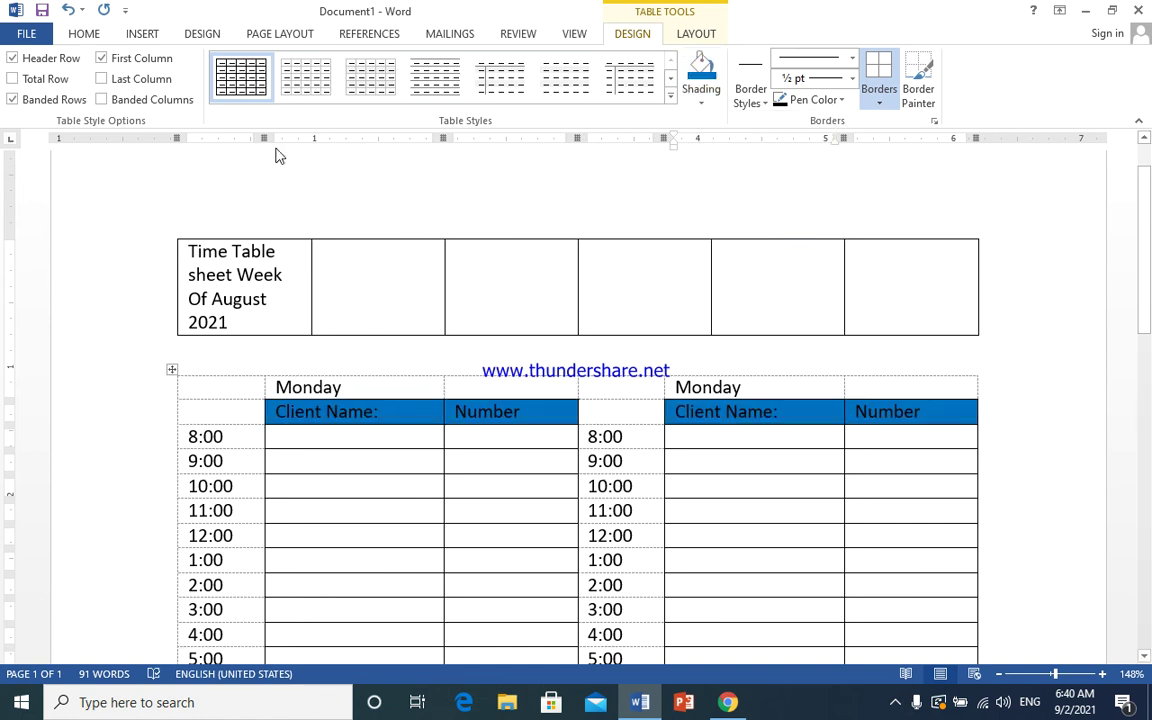
pyautogui.click(80, 36)
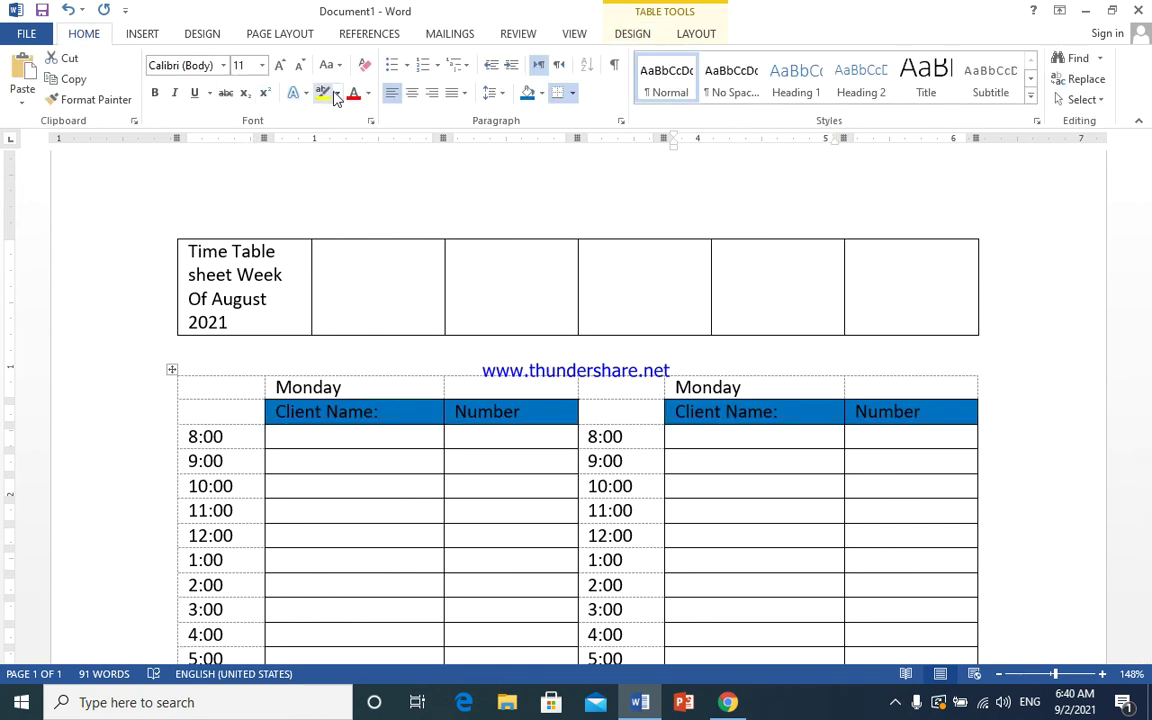
pyautogui.click(368, 93)
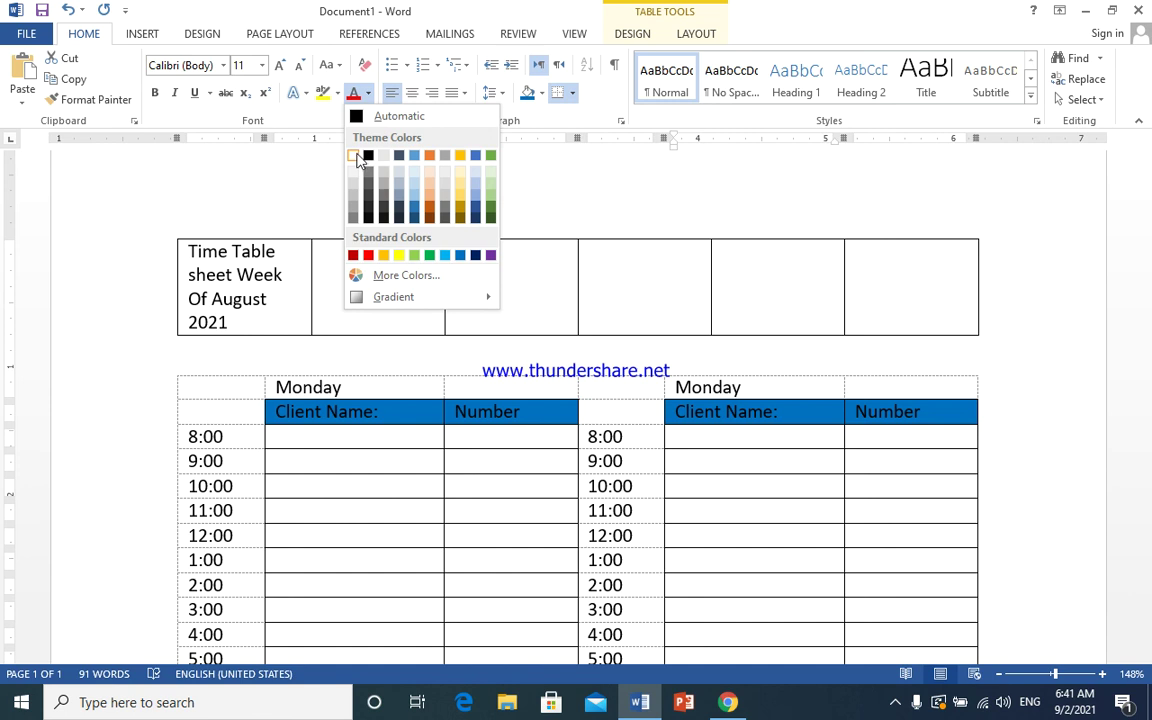
pyautogui.click(357, 158)
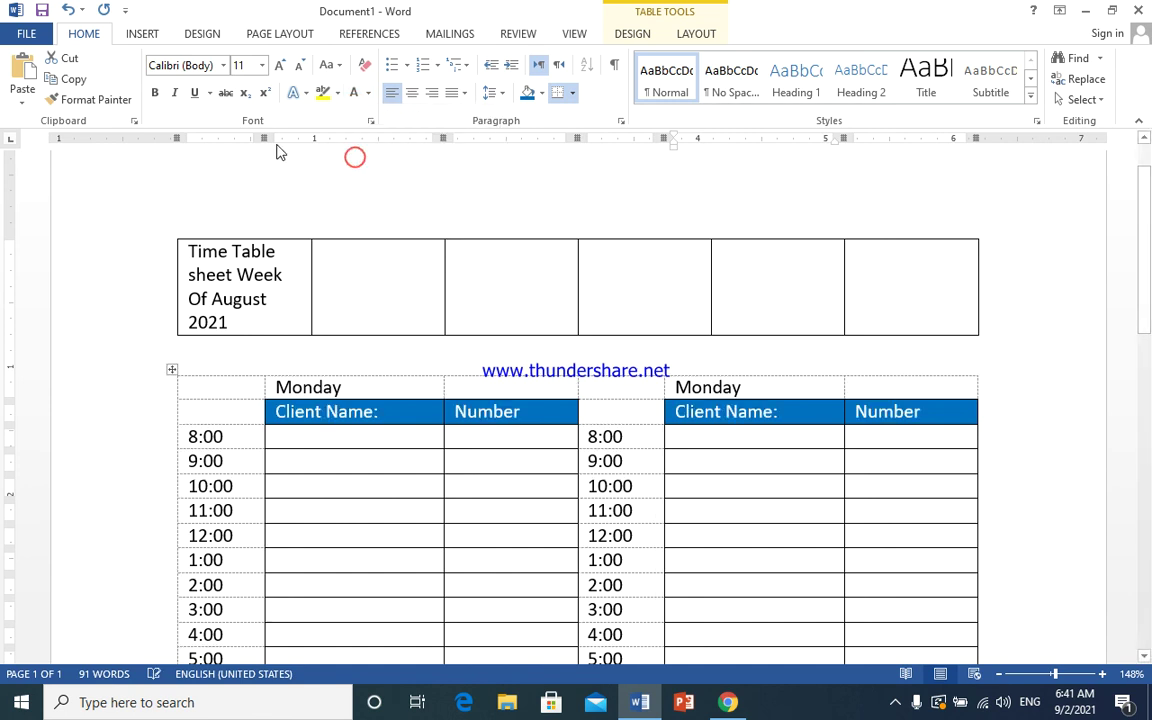
pyautogui.click(155, 93)
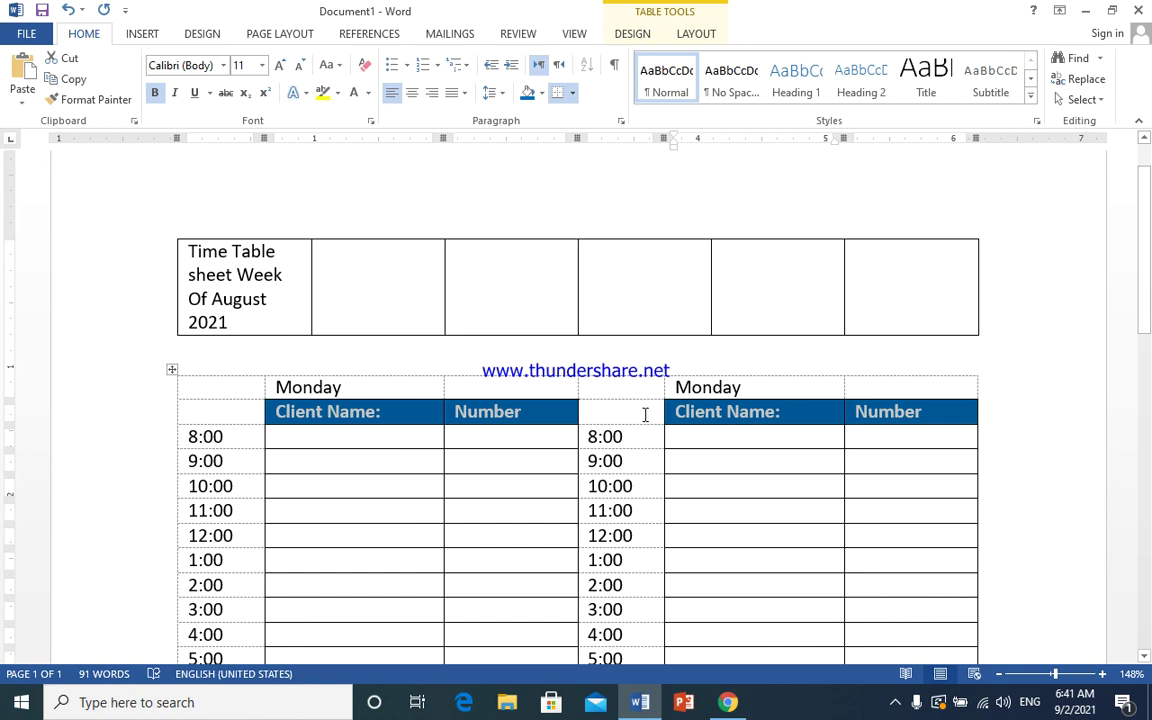
# Step: Select the title table at the top of the page
pyautogui.scroll(-1, 645, 414)
pyautogui.scroll(-3, 647, 415)
pyautogui.scroll(-1, 649, 416)
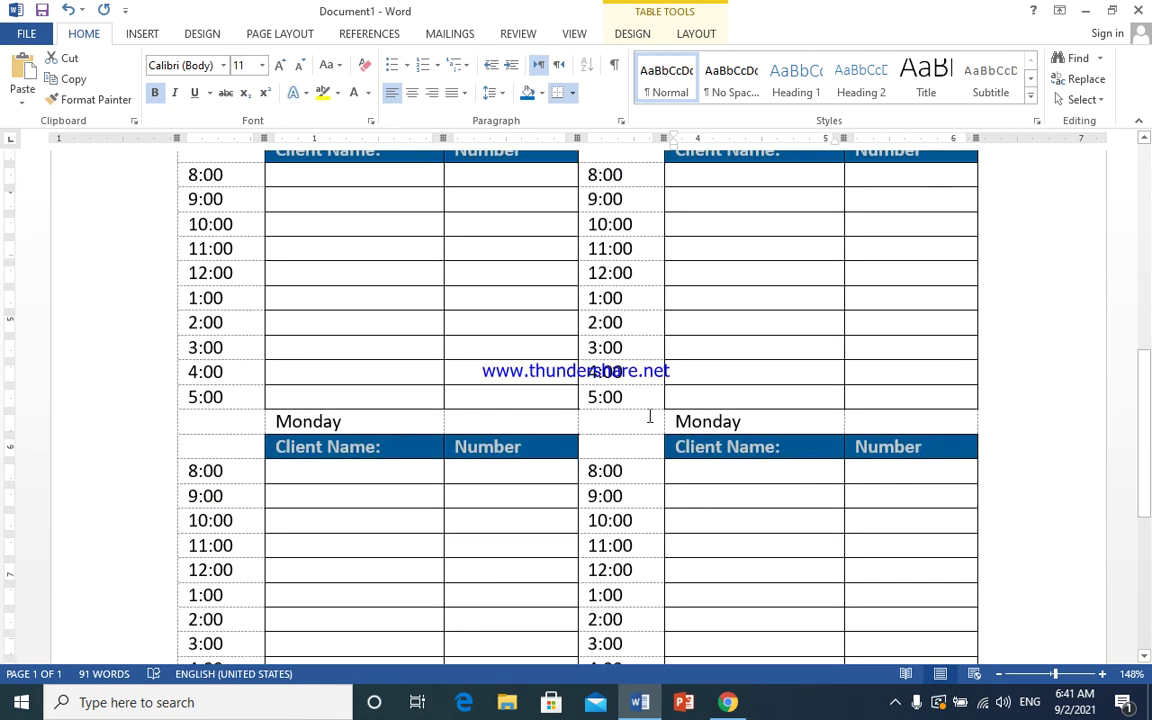
pyautogui.scroll(1, 649, 416)
pyautogui.scroll(2, 650, 417)
pyautogui.scroll(3, 650, 417)
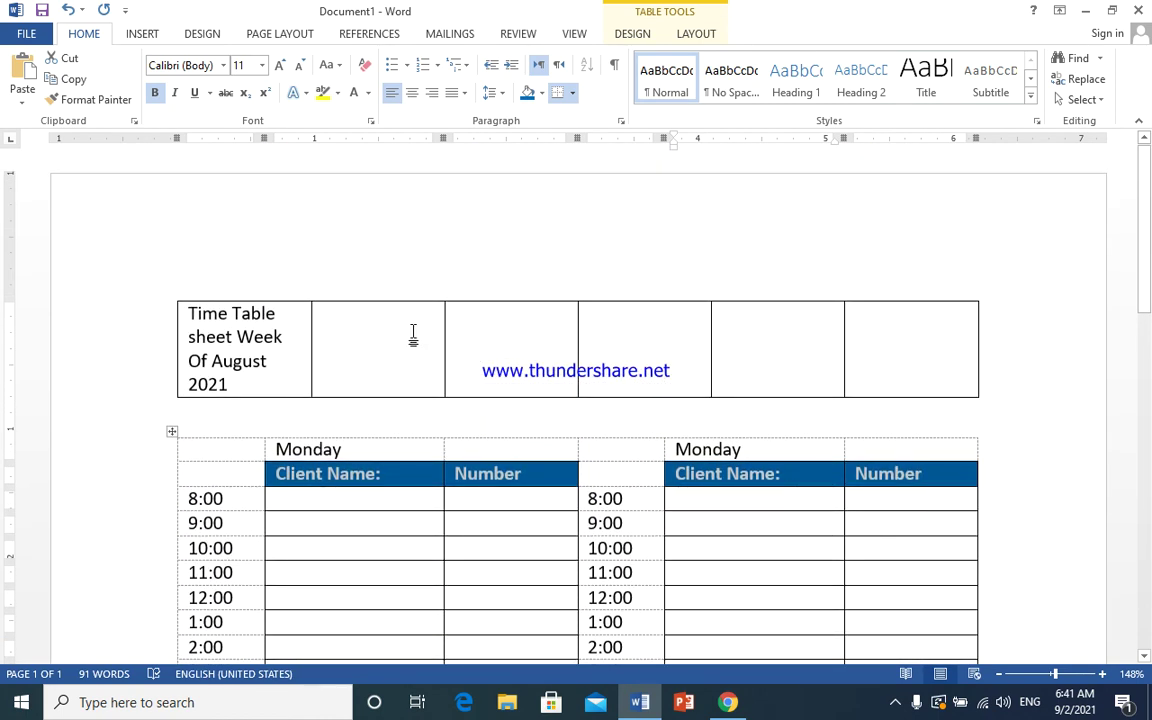
pyautogui.moveTo(298, 334)
pyautogui.mouseDown()
pyautogui.moveTo(740, 428)
pyautogui.moveTo(752, 391)
pyautogui.mouseUp()
# Step: Merge the title row into a single cell
pyautogui.moveTo(838, 370); pyautogui.dragTo(877, 365)
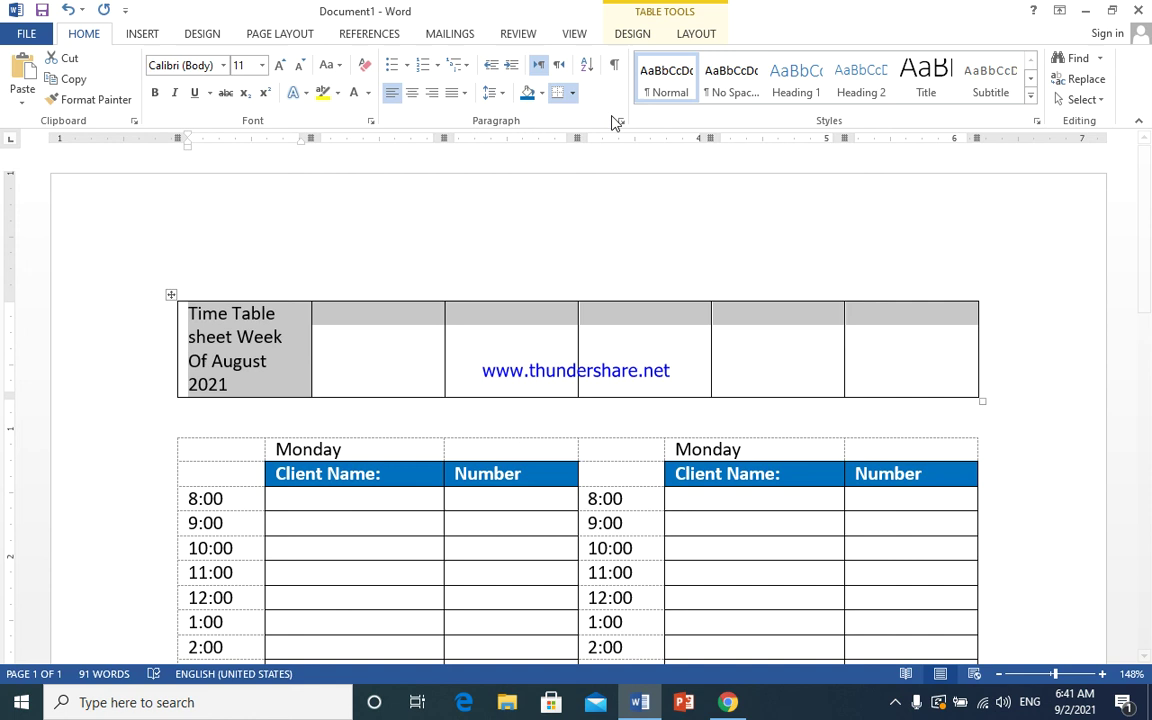
pyautogui.click(700, 34)
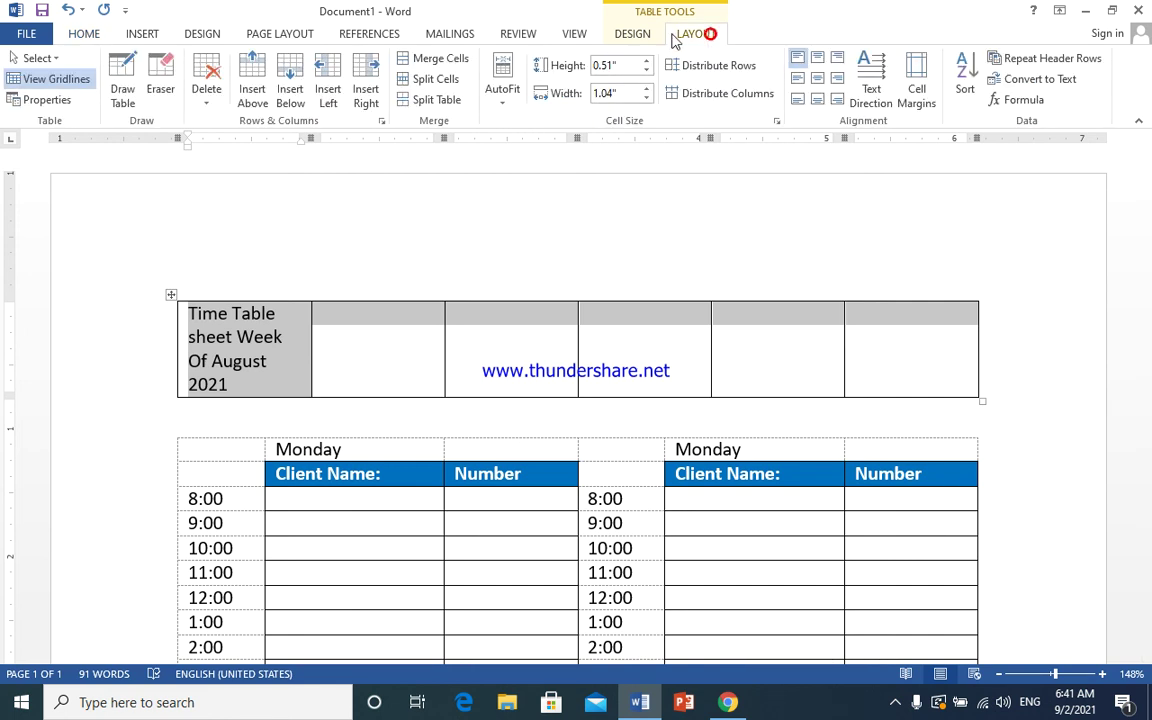
pyautogui.click(438, 58)
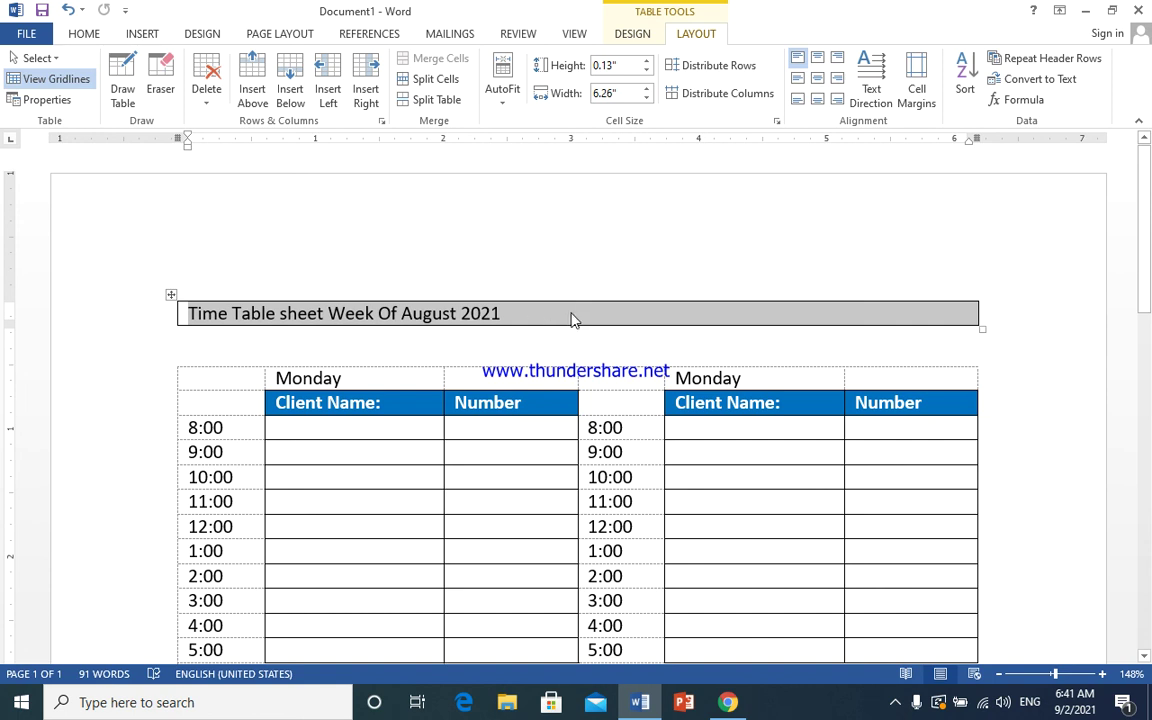
# Step: Set the title text to size 22 and center it
pyautogui.click(83, 34)
pyautogui.click(261, 65)
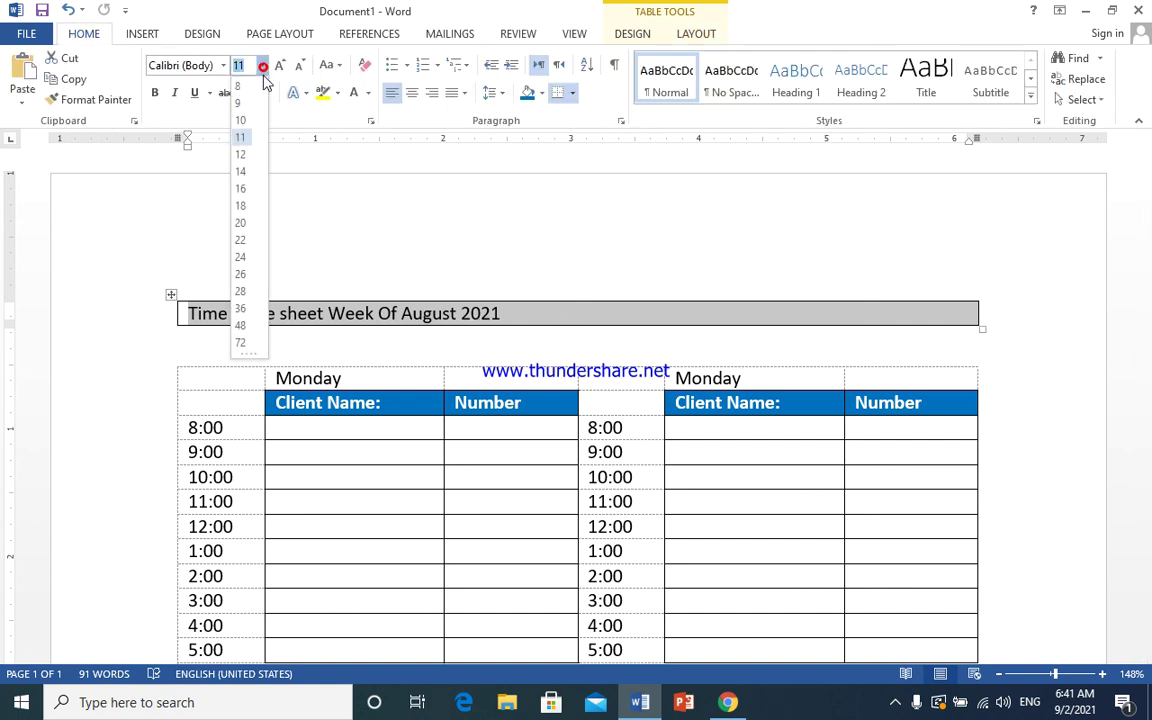
pyautogui.click(244, 242)
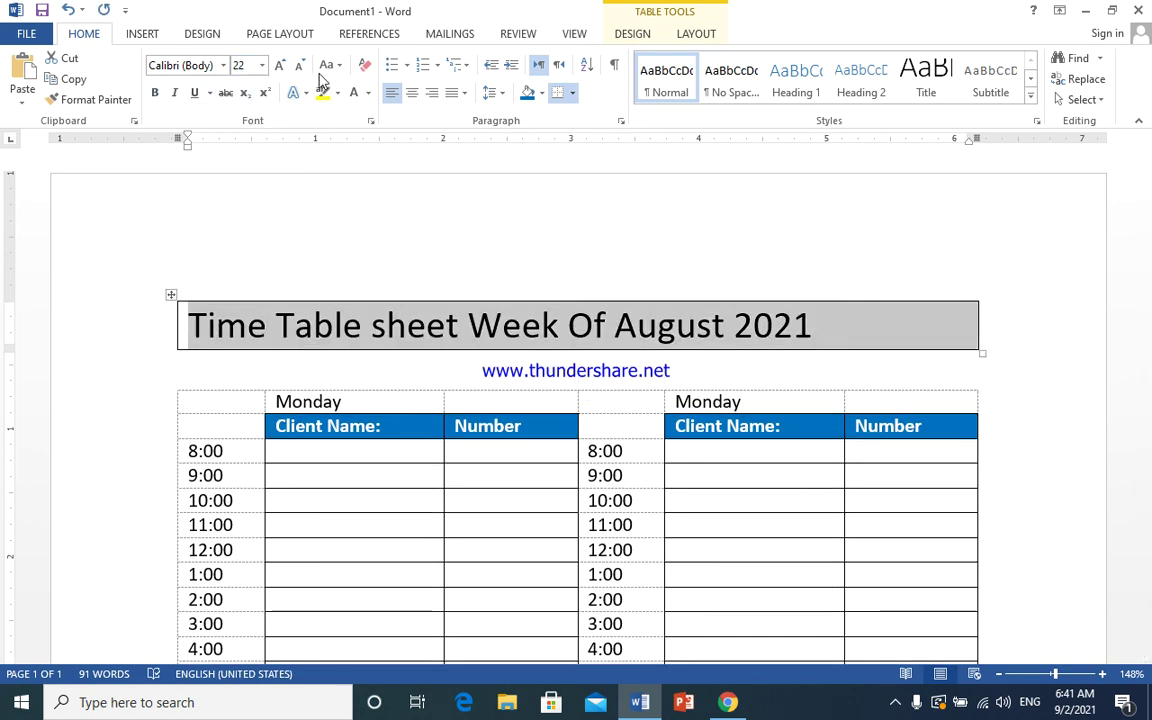
pyautogui.click(411, 92)
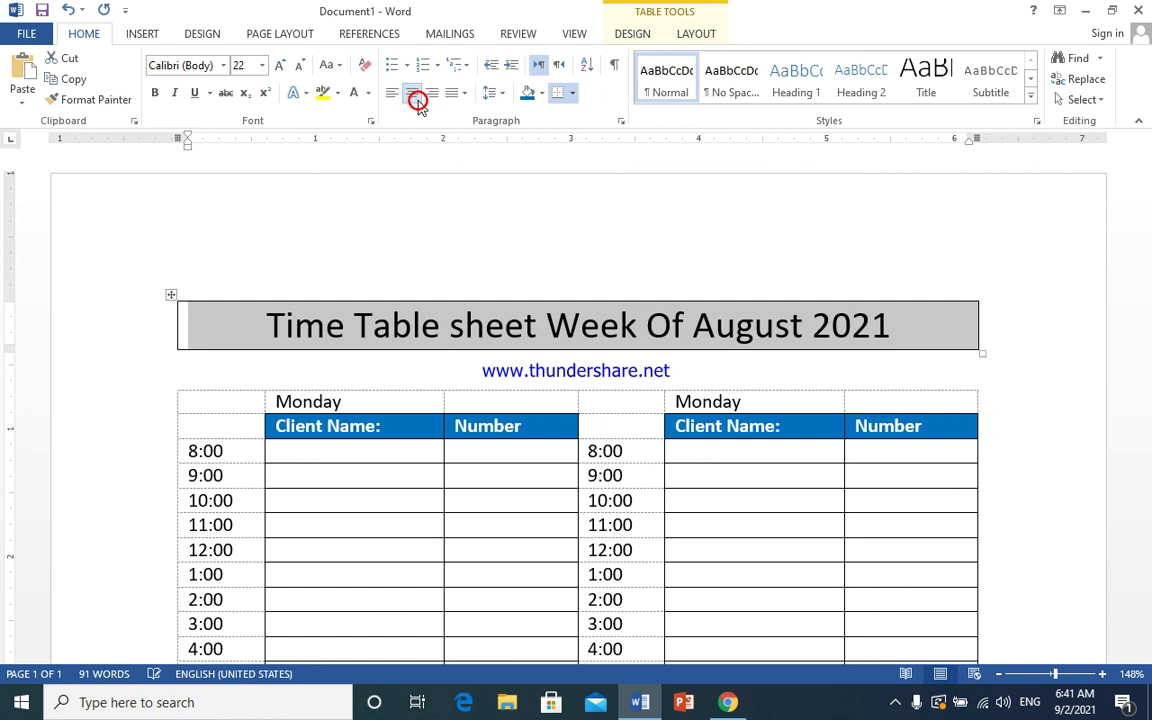
# Step: Remove all borders from the title table with No Border
pyautogui.click(697, 34)
pyautogui.click(630, 33)
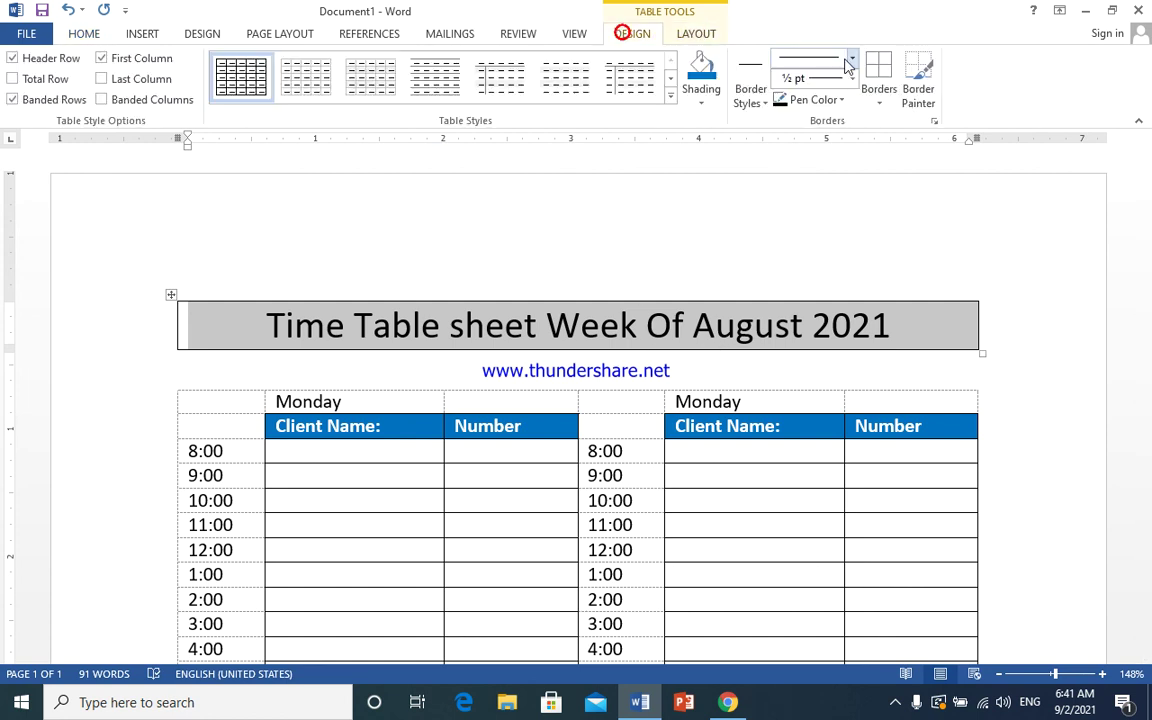
pyautogui.click(879, 103)
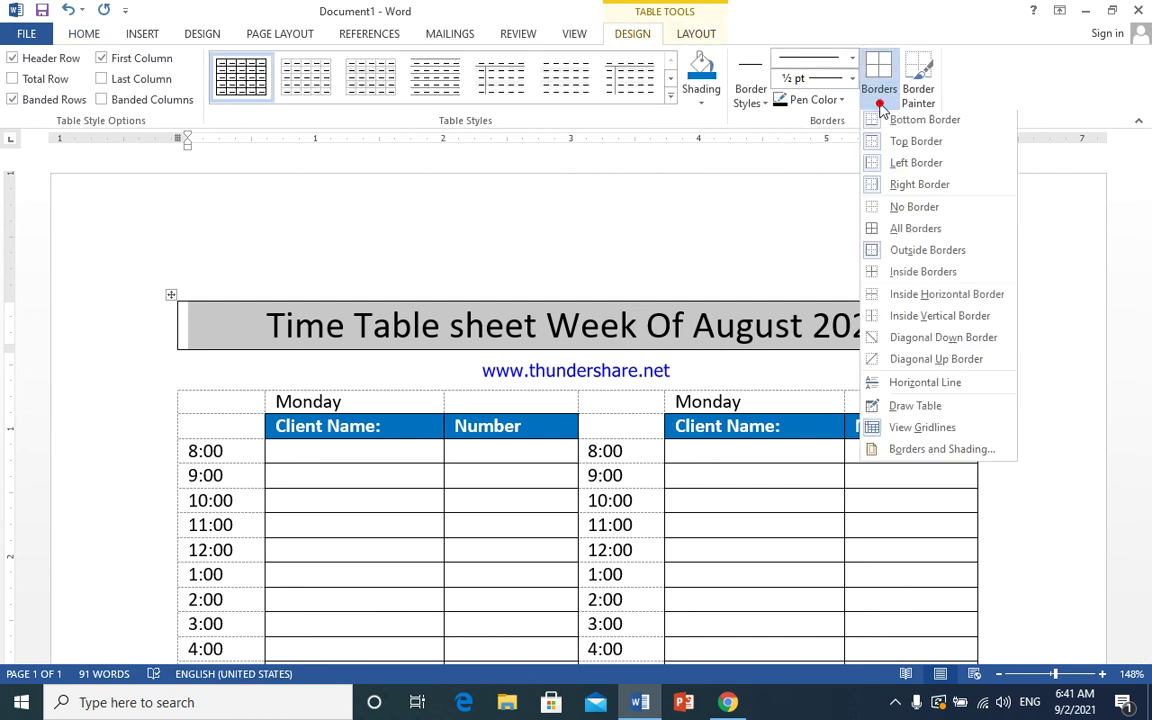
pyautogui.click(908, 210)
pyautogui.click(765, 282)
pyautogui.scroll(-2, 581, 275)
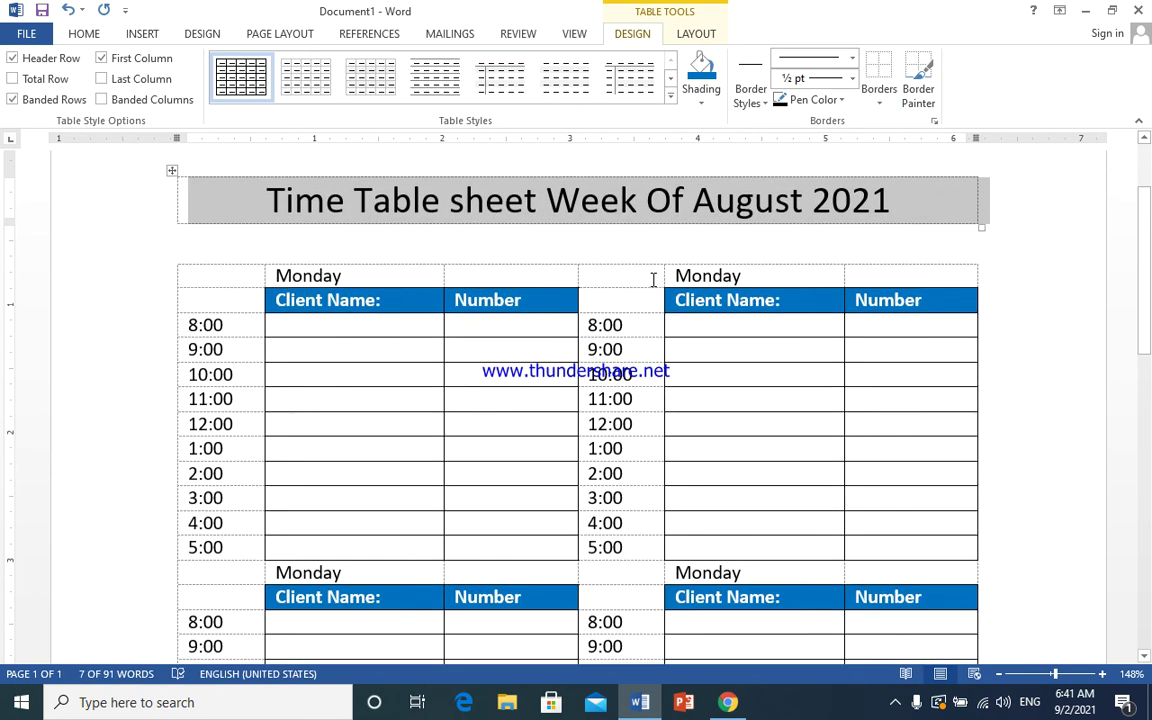
pyautogui.scroll(-3, 661, 283)
pyautogui.scroll(-3, 661, 284)
pyautogui.scroll(3, 661, 284)
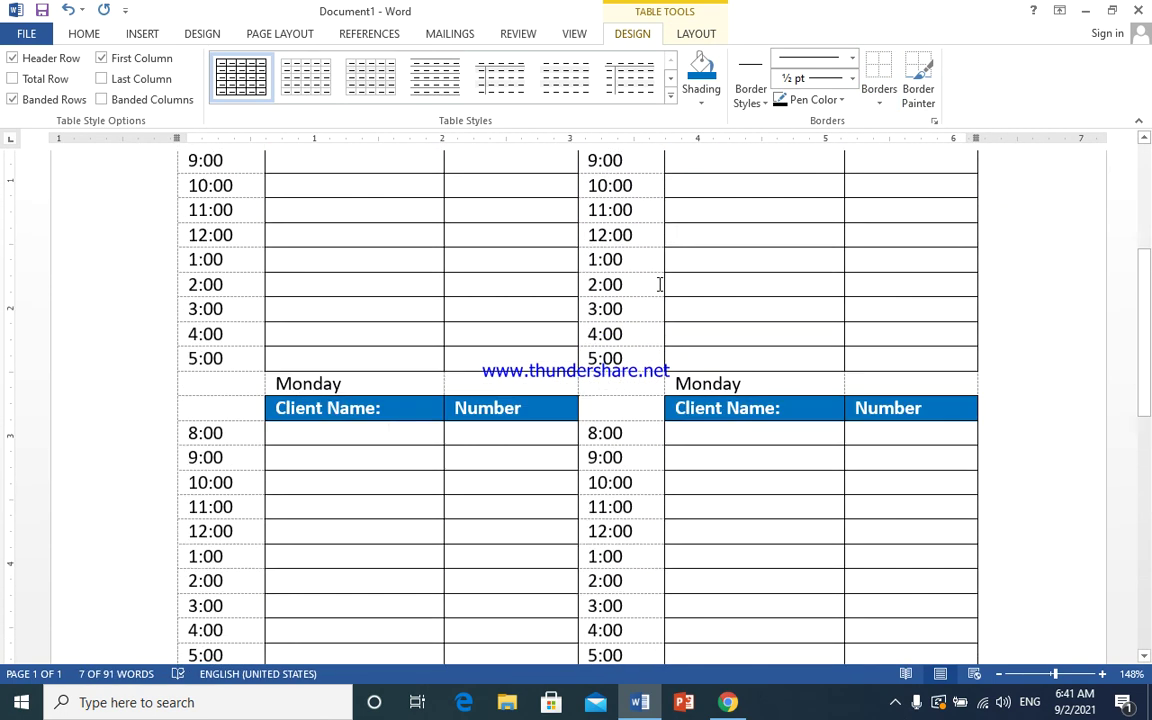
pyautogui.scroll(3, 660, 281)
pyautogui.scroll(2, 658, 280)
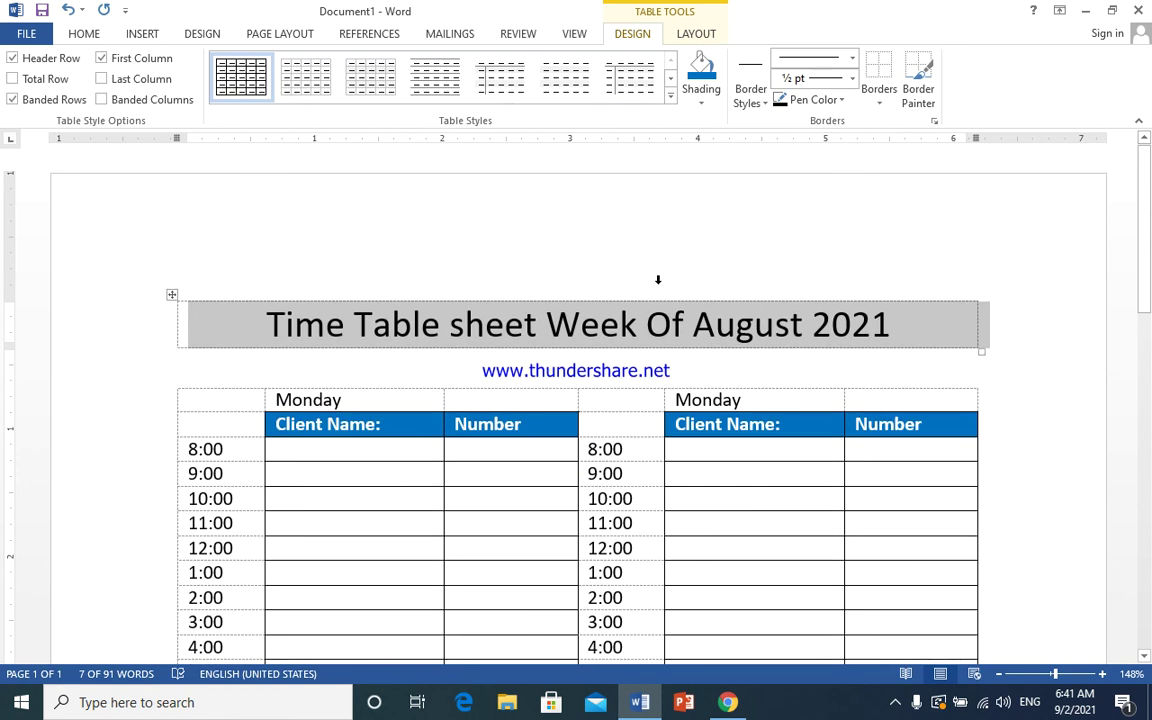
# Step: Preview the finished timetable page on the Print screen with Ctrl+P
pyautogui.hotkey('ctrl', 'p')
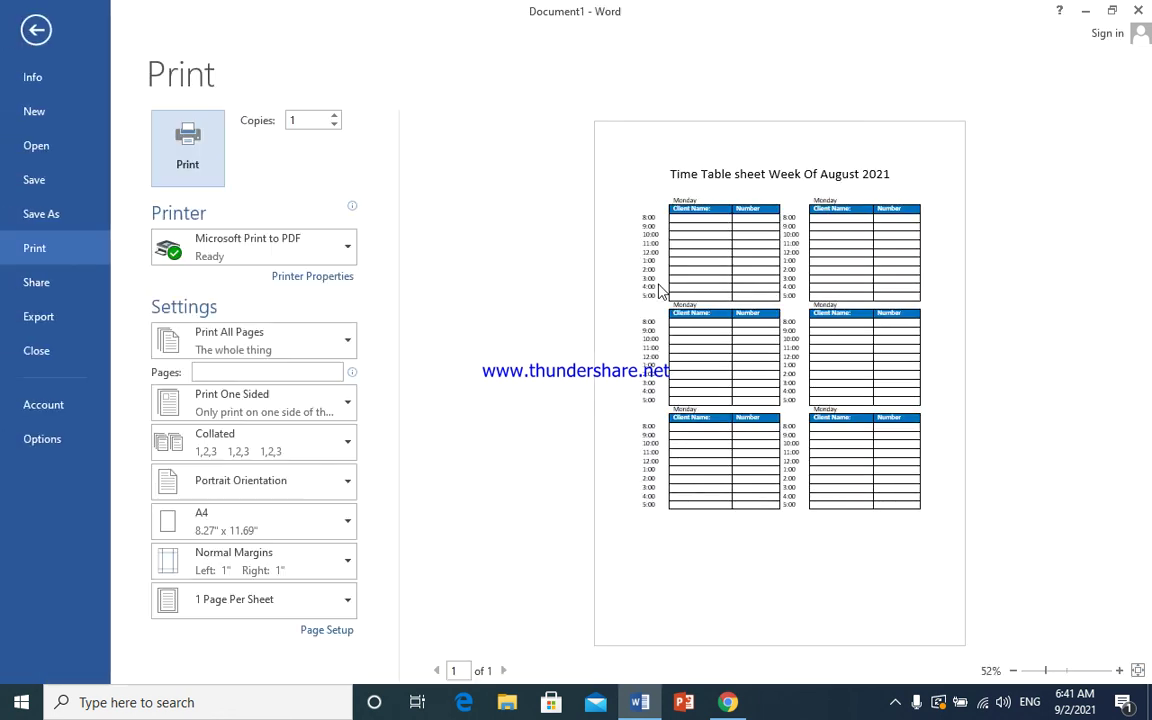